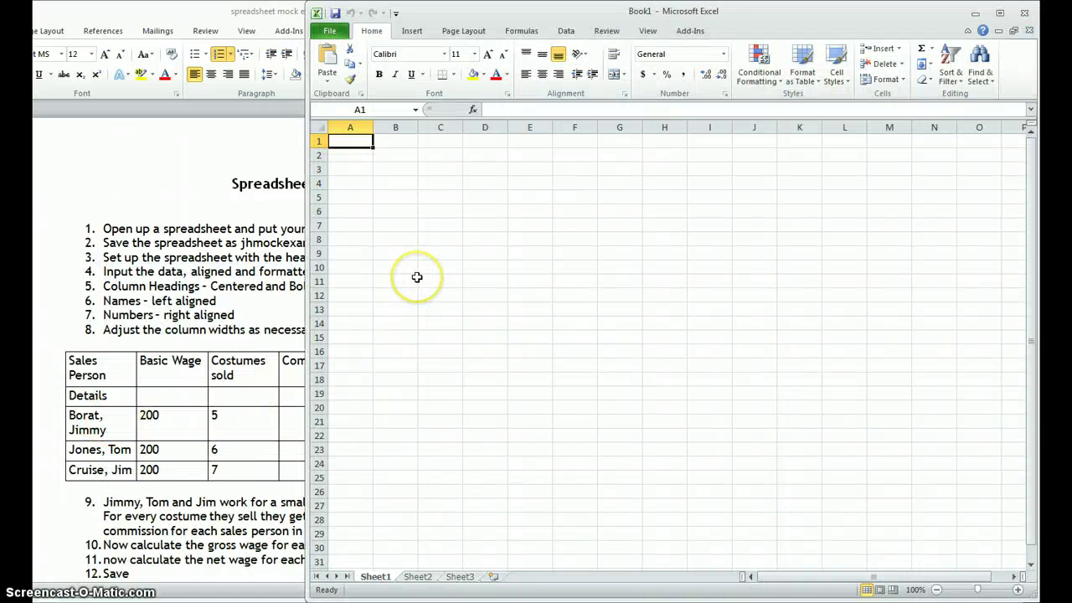
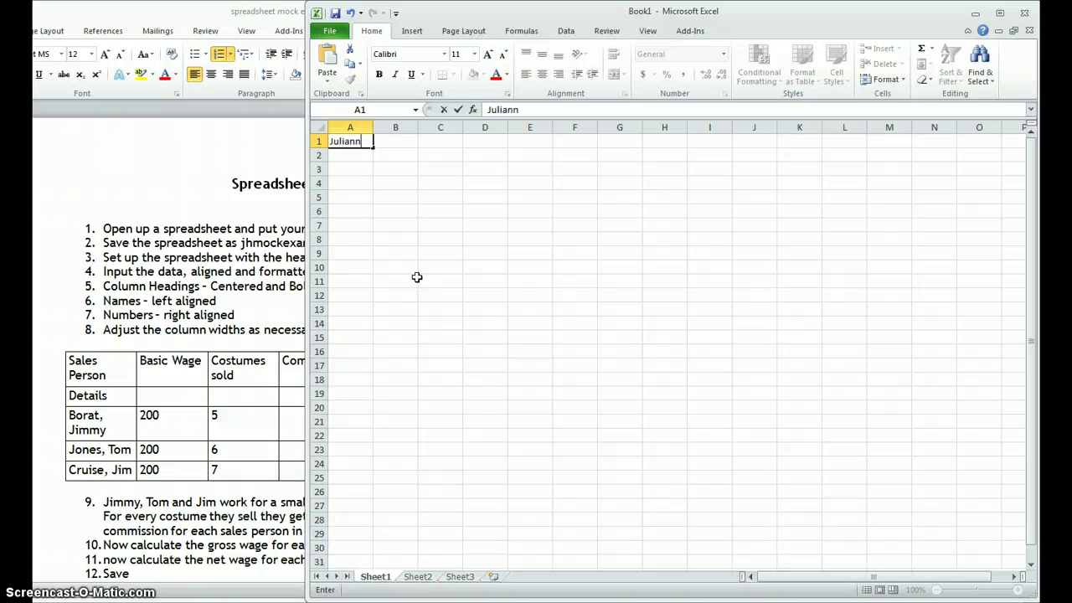
Step: Enter the student's full name in cell A1 of the blank Book1 workbook
key("Return")
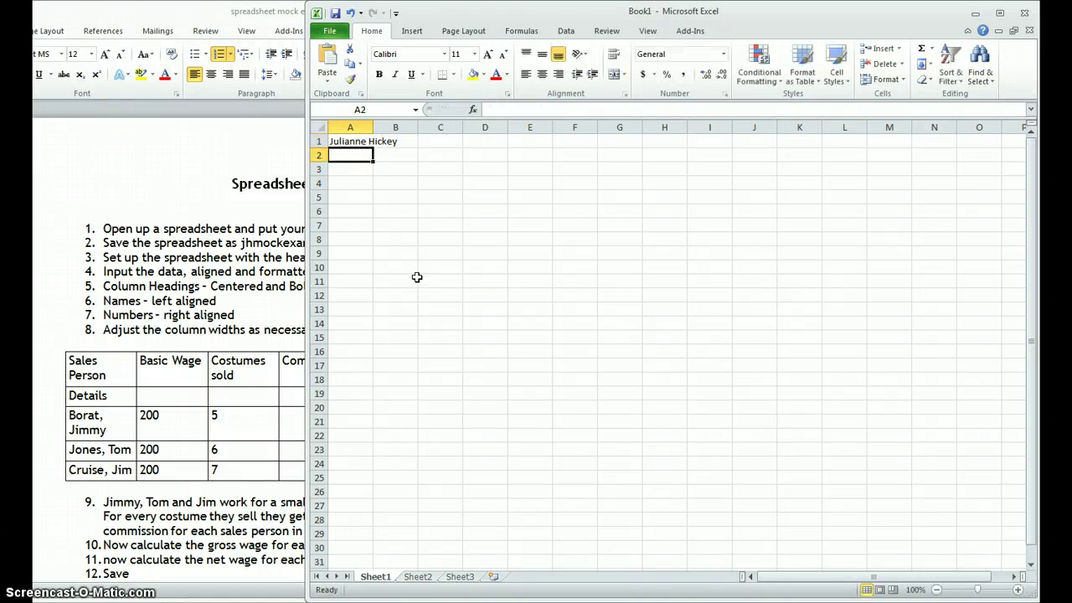
left_click(264, 195)
left_click(848, 291)
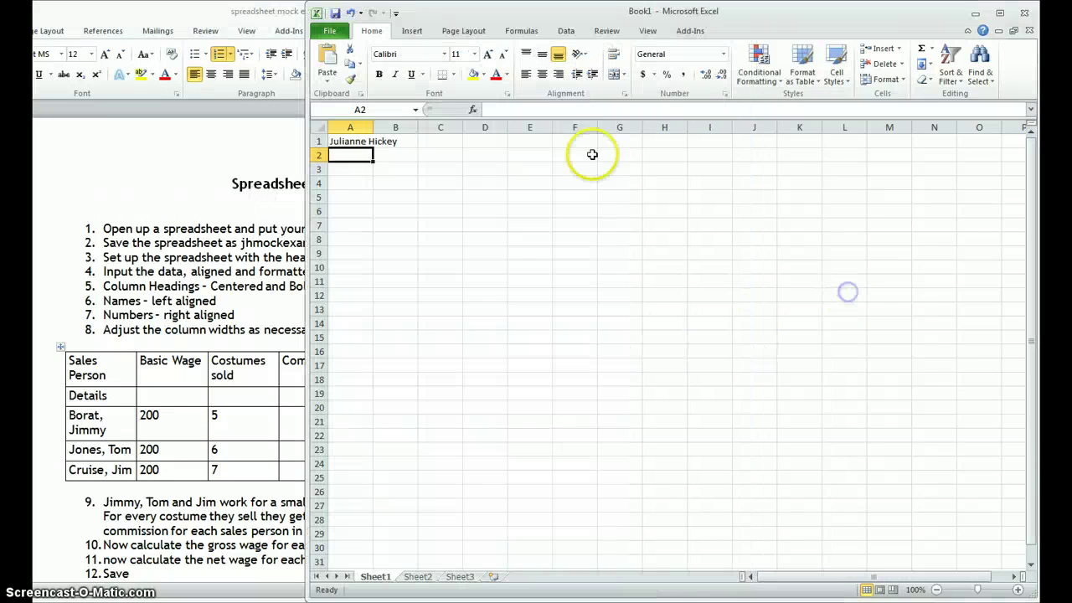
Step: Save the workbook to the Desktop as jhmockexam1.xlsx
left_click(330, 31)
left_click(349, 72)
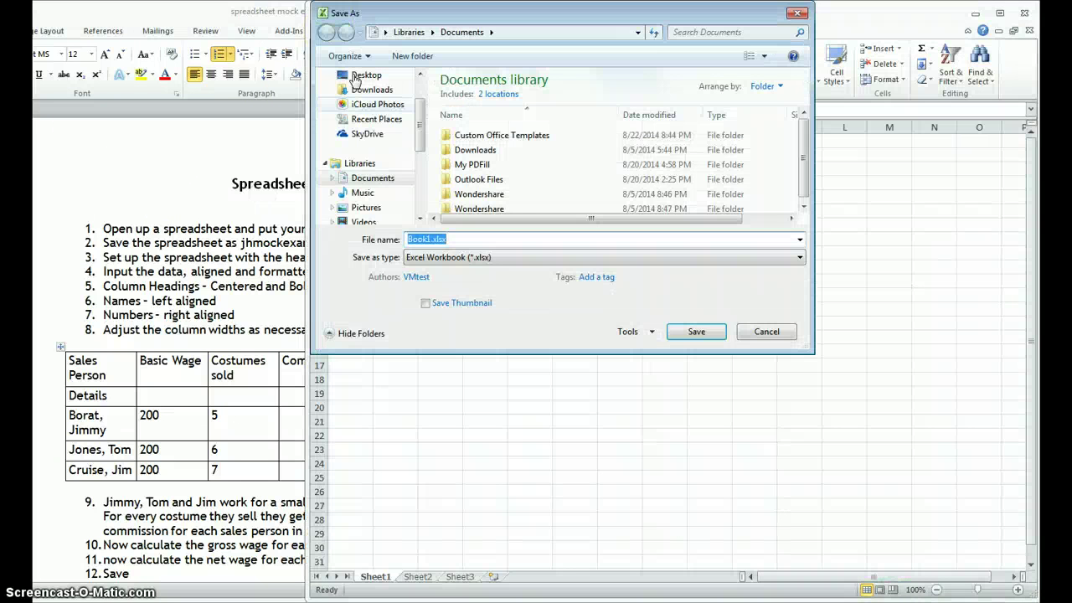
type("jhmockexam")
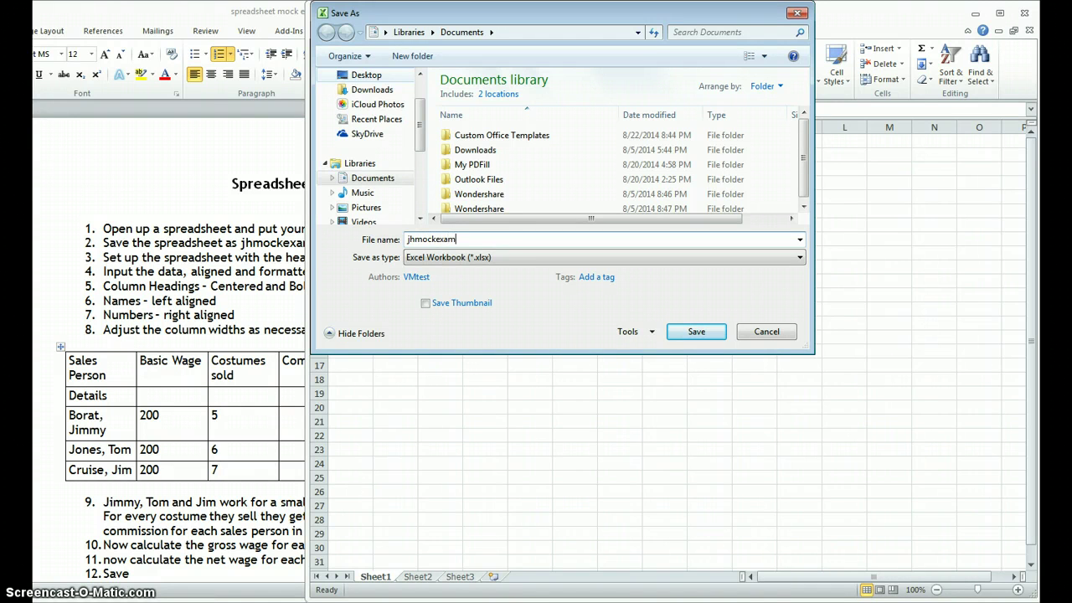
type("1")
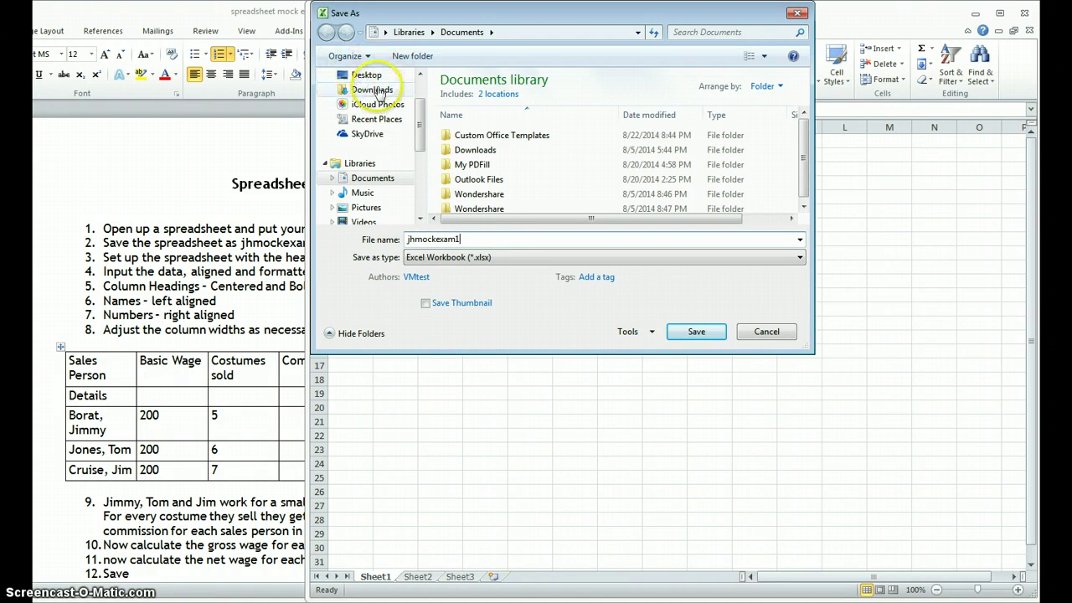
left_click(366, 74)
left_click(712, 332)
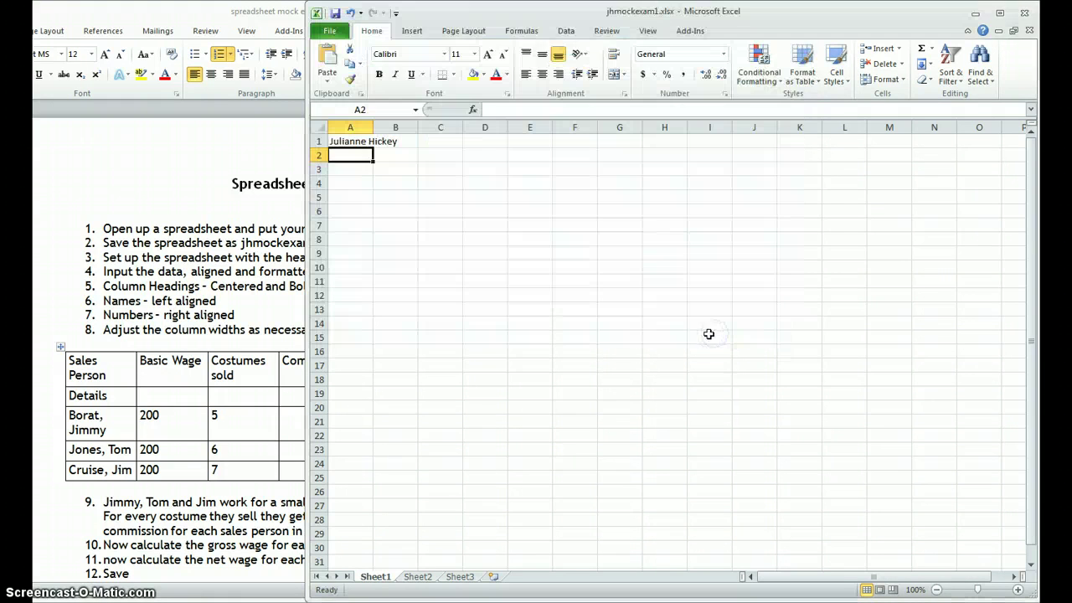
Step: Select the whole sales wage table in Word, then make cell A3 active in Excel
left_click(223, 276)
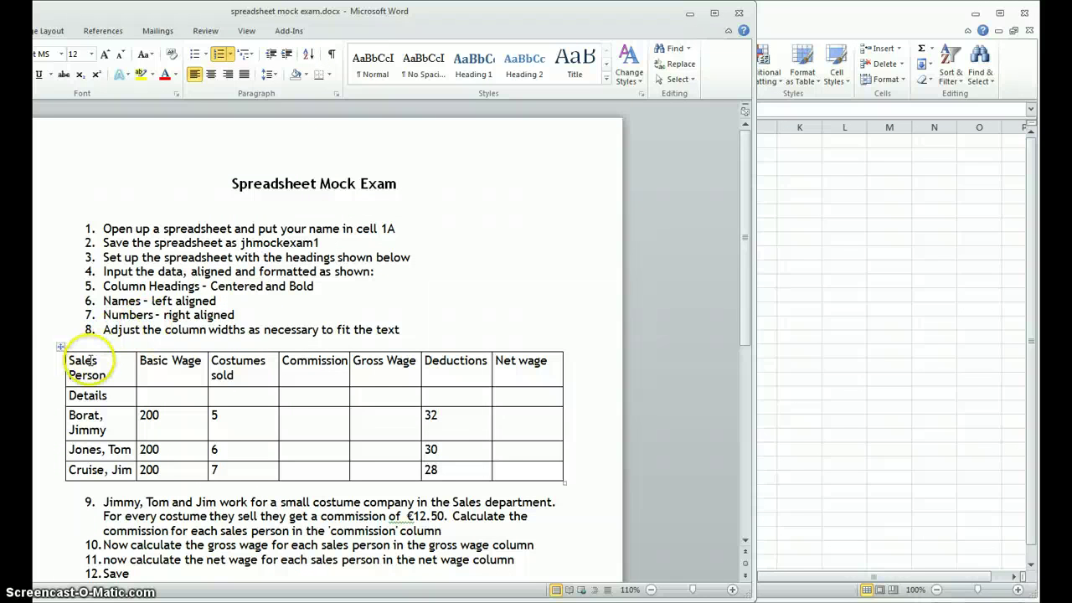
left_click_drag(65, 359, 526, 479)
key("ctrl+c")
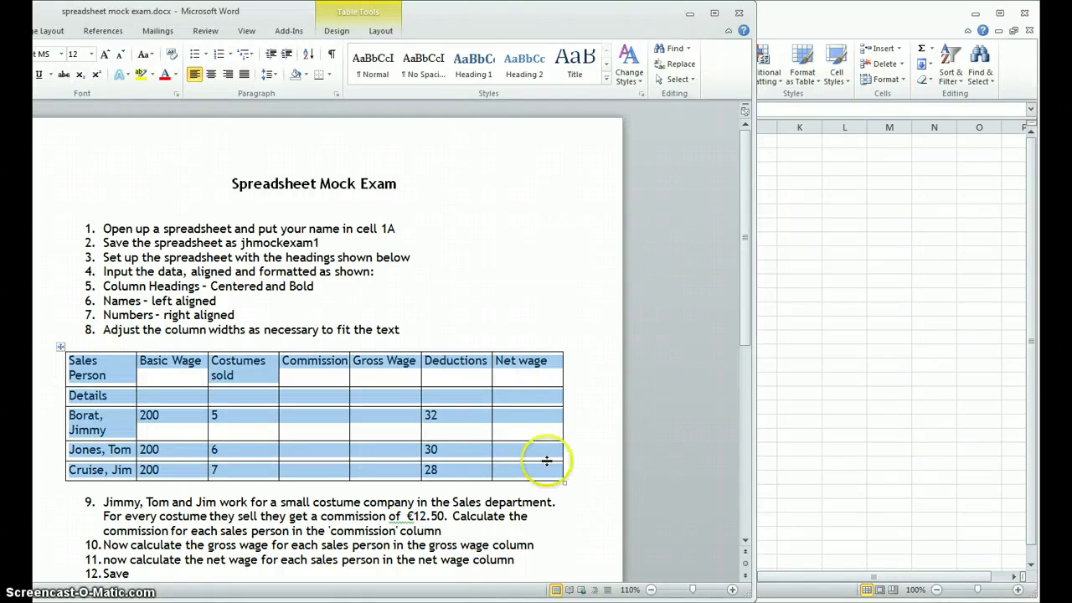
left_click(779, 323)
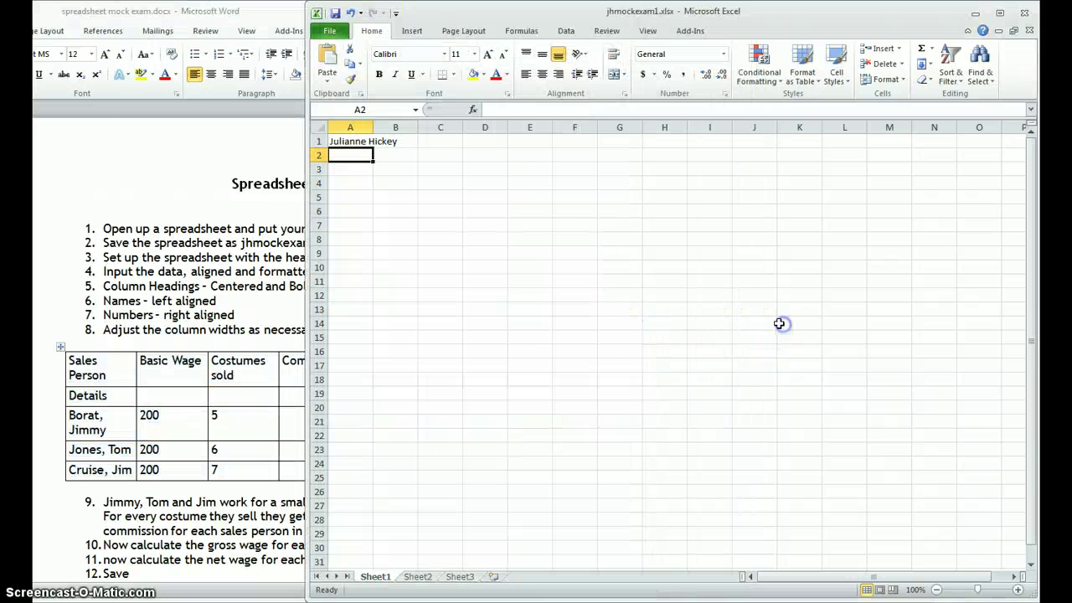
left_click(310, 143)
key("Return")
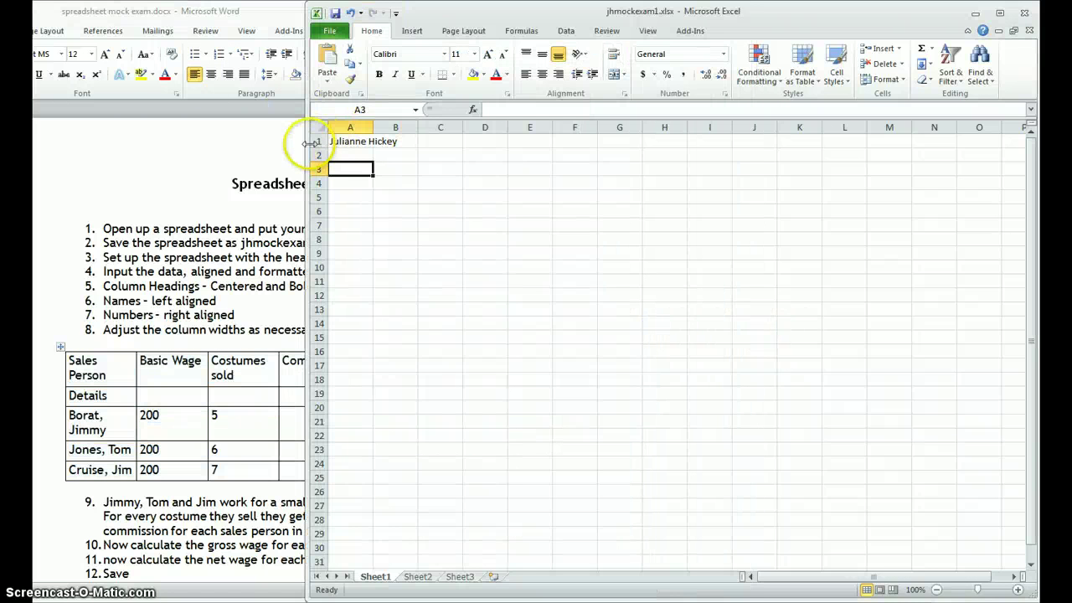
Step: Paste the copied table into A3 as plain text instead of formatted
key("ctrl+v")
key("ctrl+z")
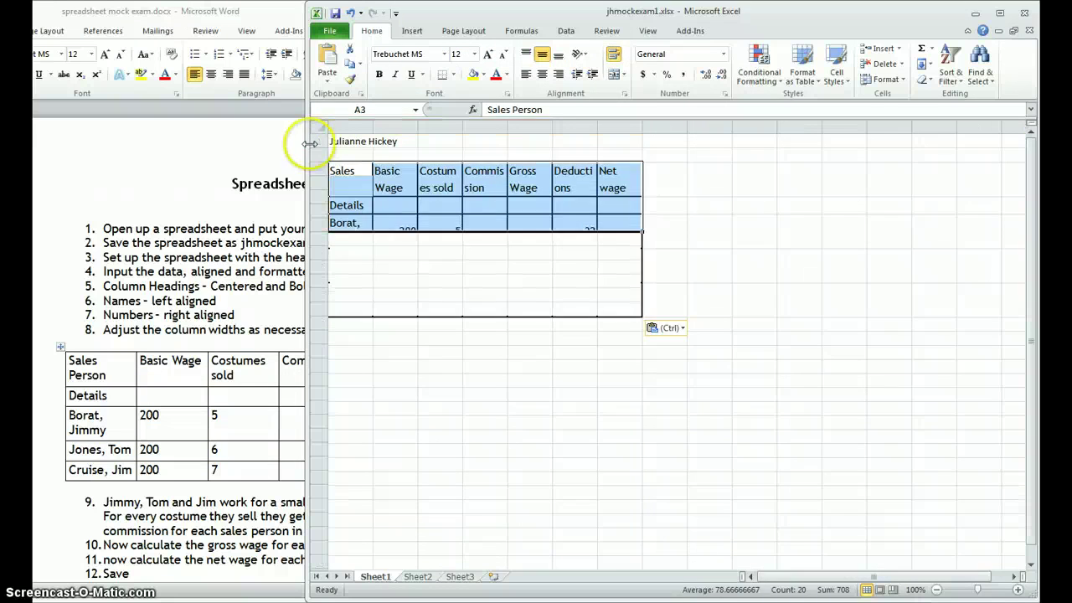
right_click(341, 168)
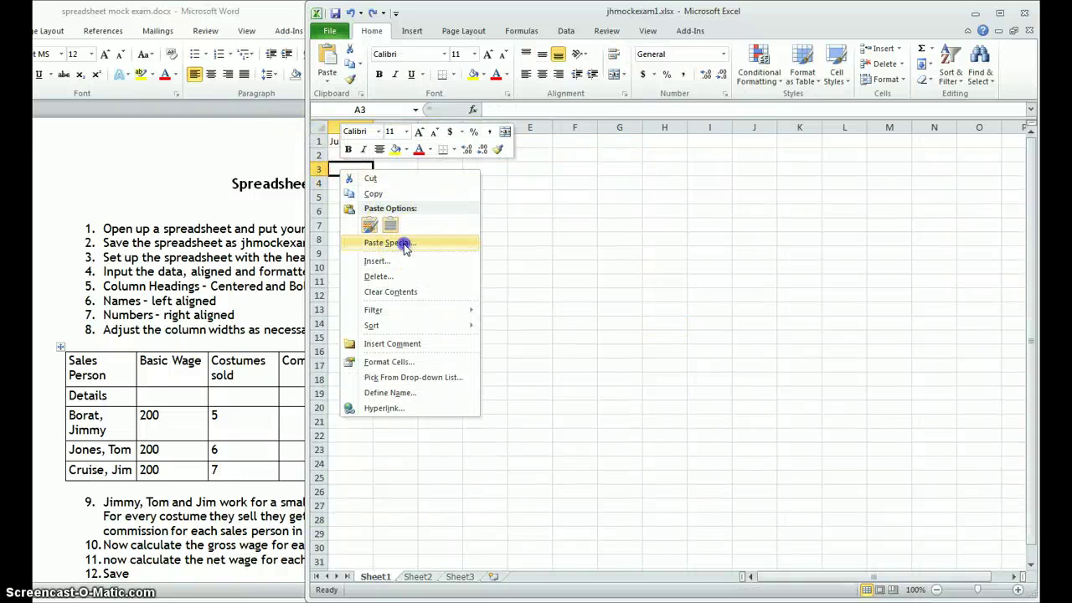
left_click(389, 242)
left_click(368, 189)
left_click(499, 372)
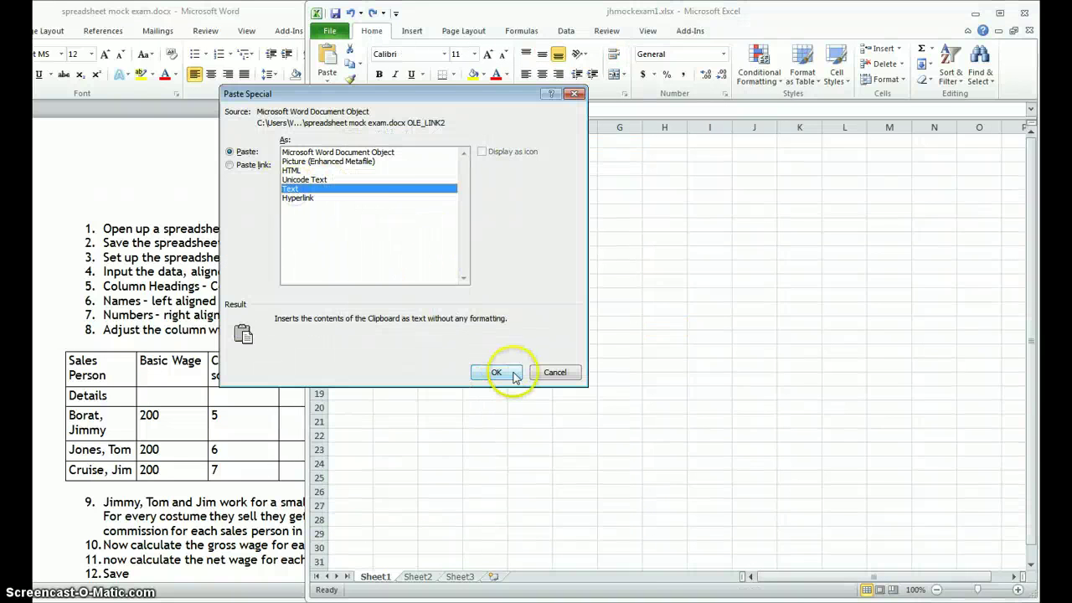
left_click(484, 337)
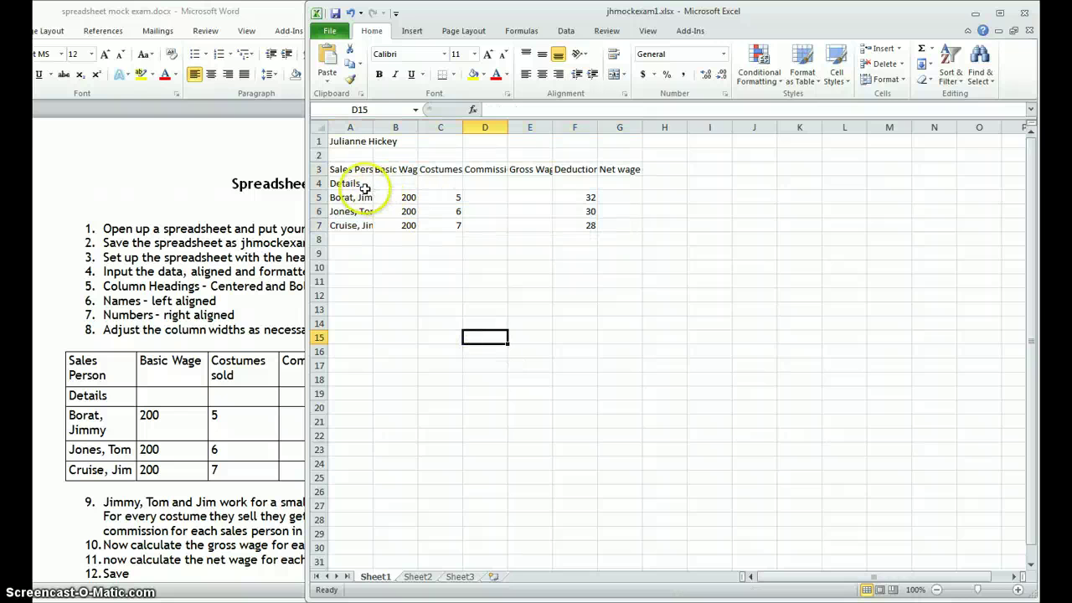
left_click(268, 311)
Step: Make the row 3 column headings centred and bold
left_click(262, 286)
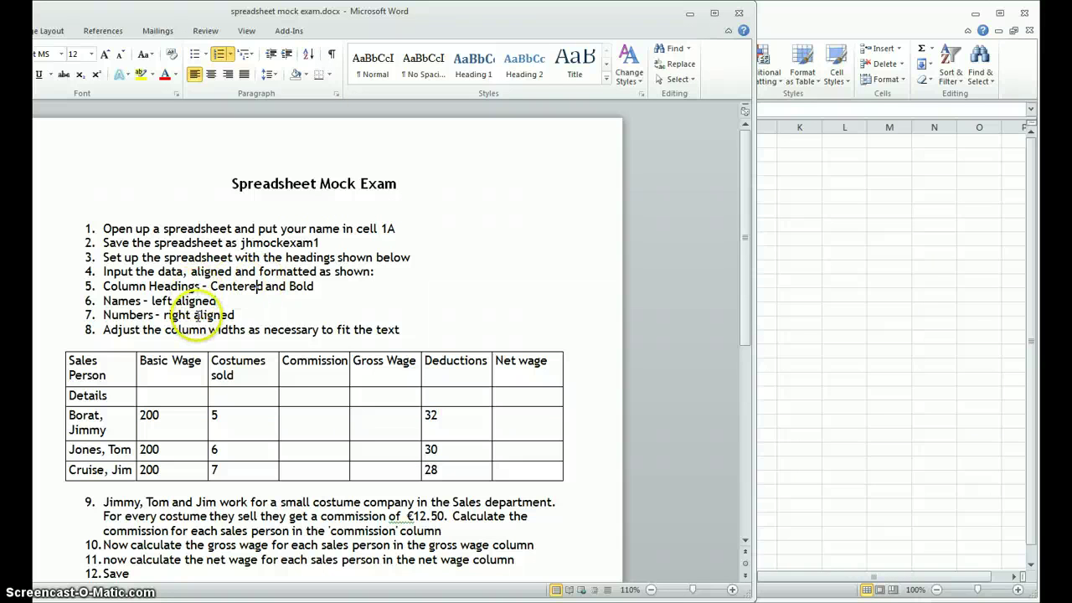
left_click(828, 279)
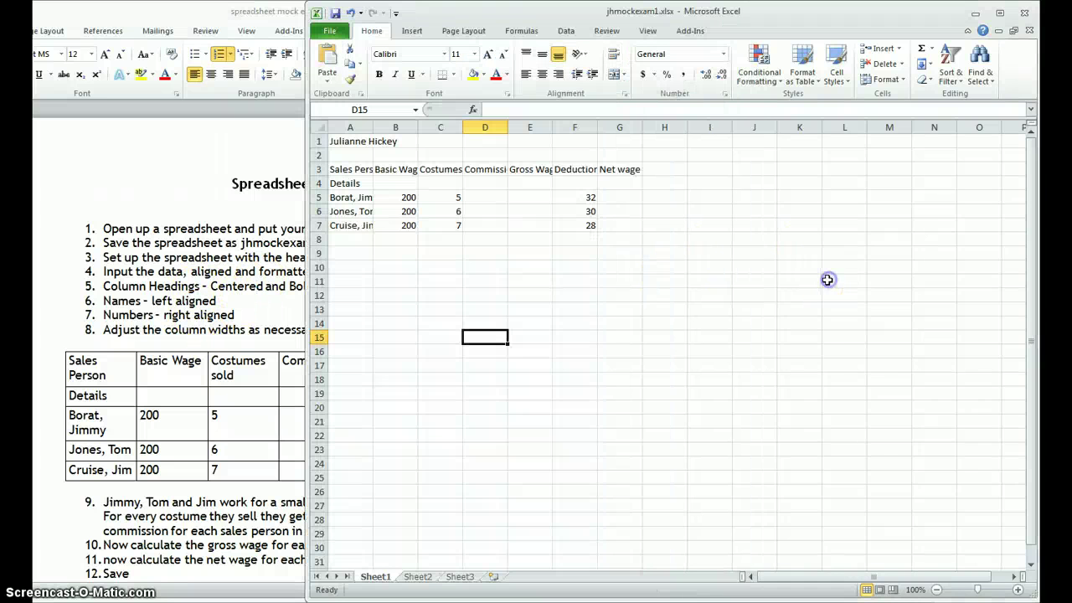
left_click_drag(339, 170, 643, 172)
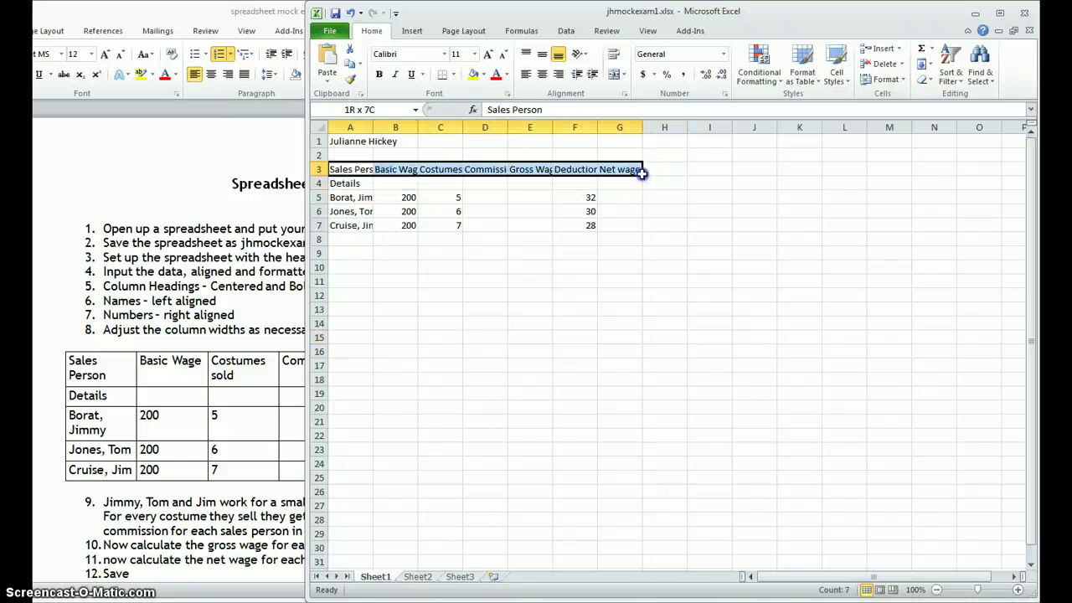
left_click(541, 73)
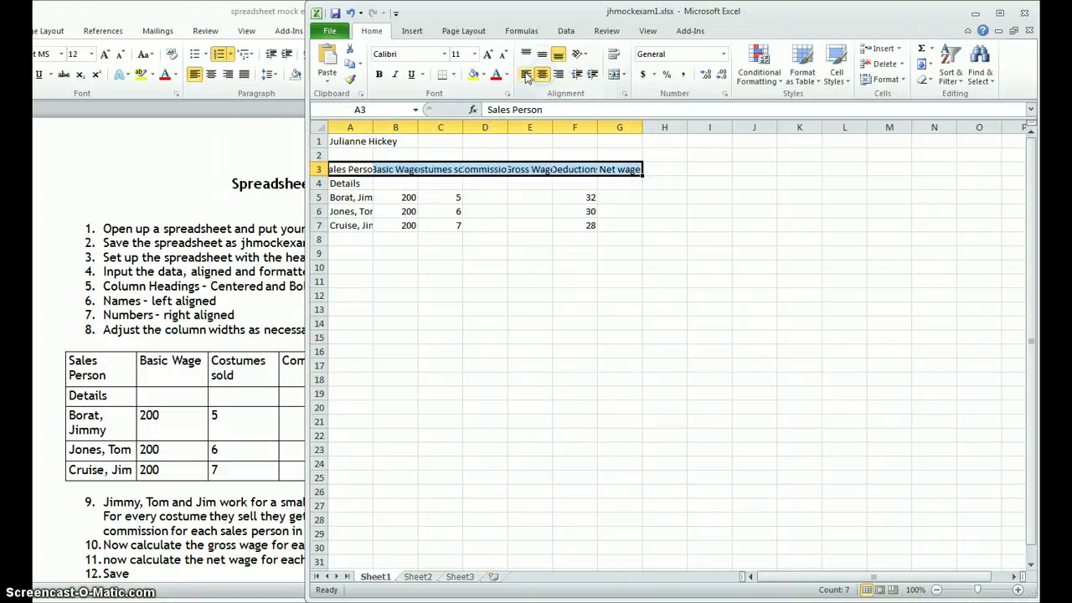
left_click(376, 75)
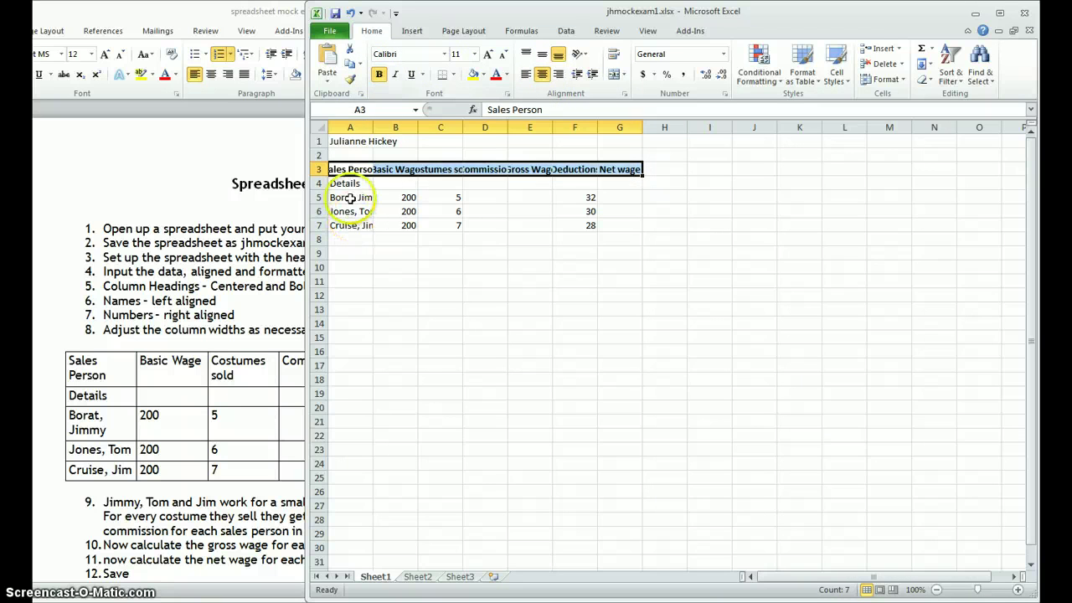
Step: AutoFit columns A to F, Sales Person through Deductions, to their contents
left_click_drag(348, 199, 350, 228)
left_click_drag(408, 200, 605, 218)
left_click(558, 265)
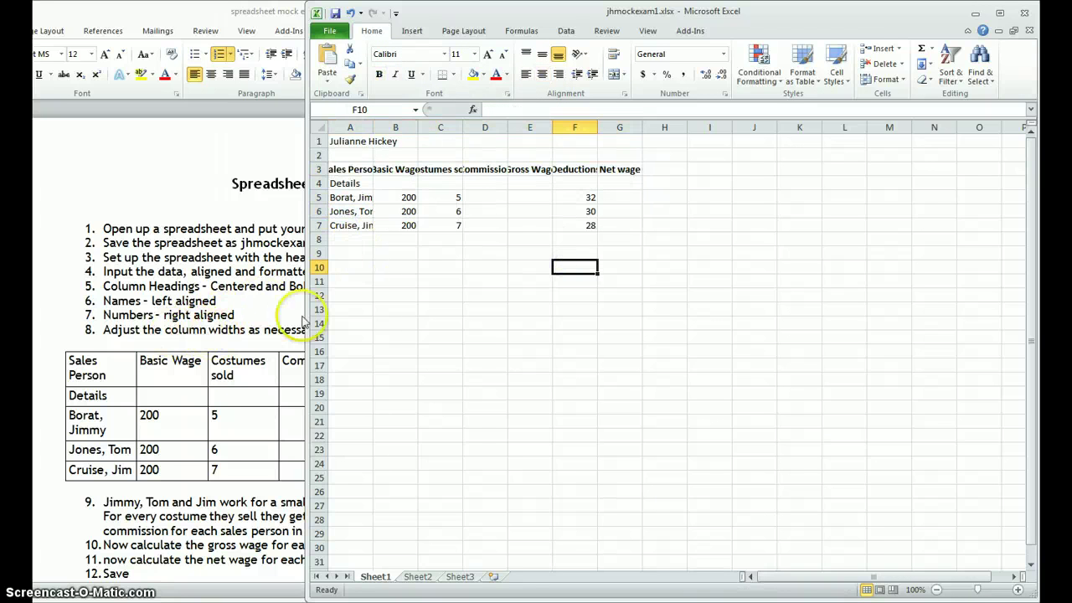
double_click(373, 126)
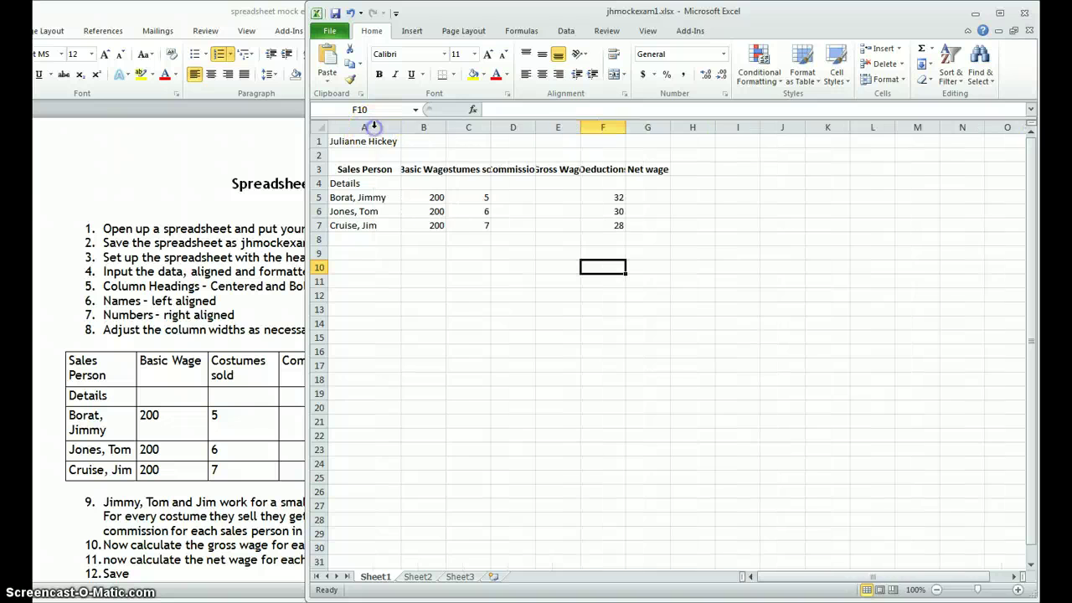
left_click_drag(446, 131, 447, 131)
double_click(447, 130)
double_click(499, 129)
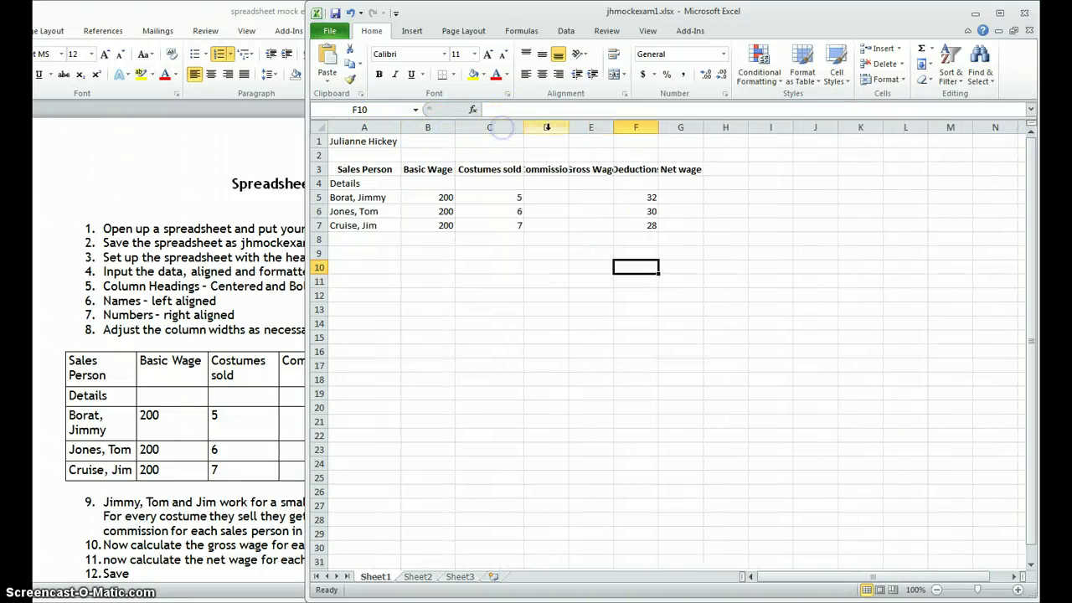
double_click(562, 129)
double_click(627, 129)
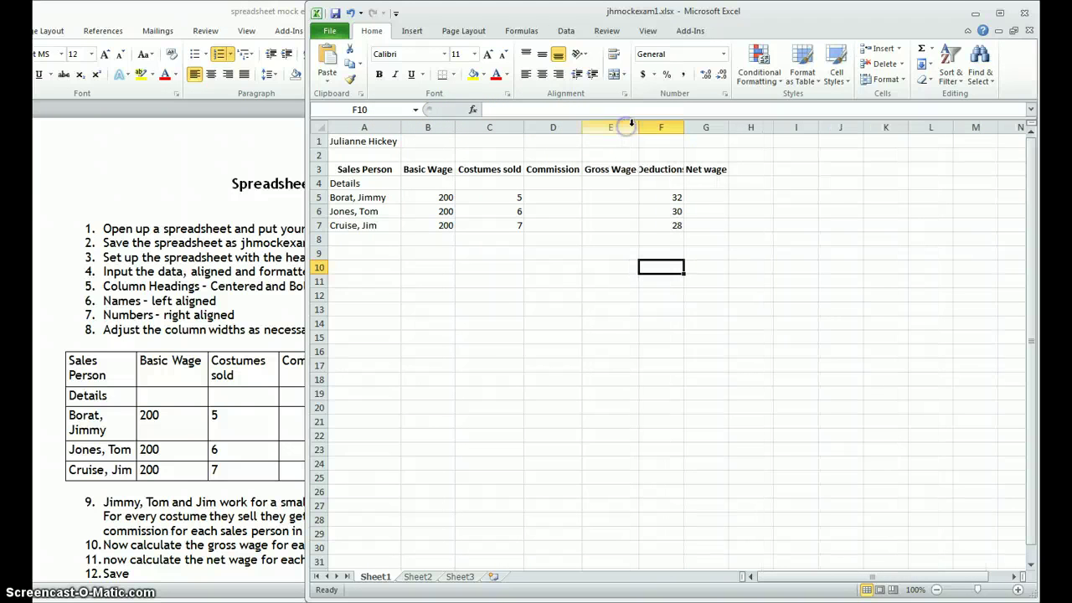
double_click(686, 130)
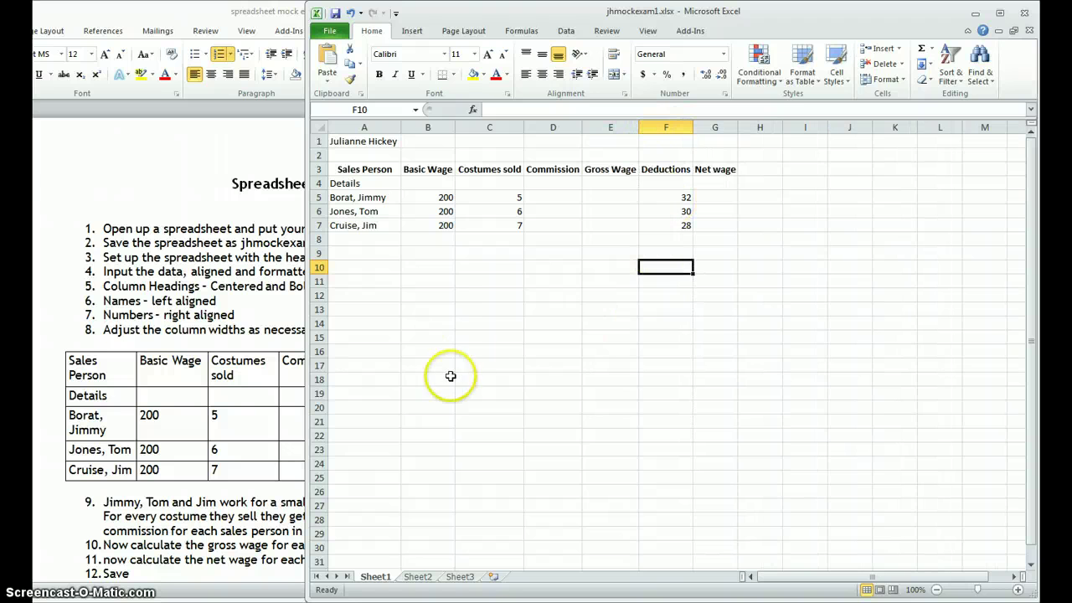
left_click(241, 506)
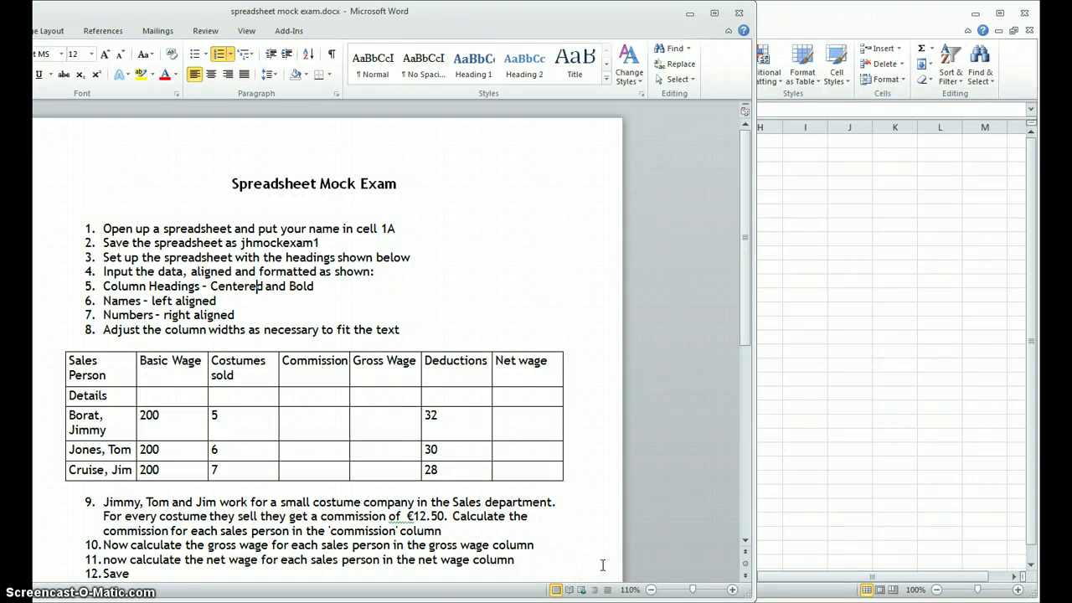
Step: Enter =12.5*C5 in D5 and fill it down to D7, giving 62.5, 75 and 87.5
left_click(876, 375)
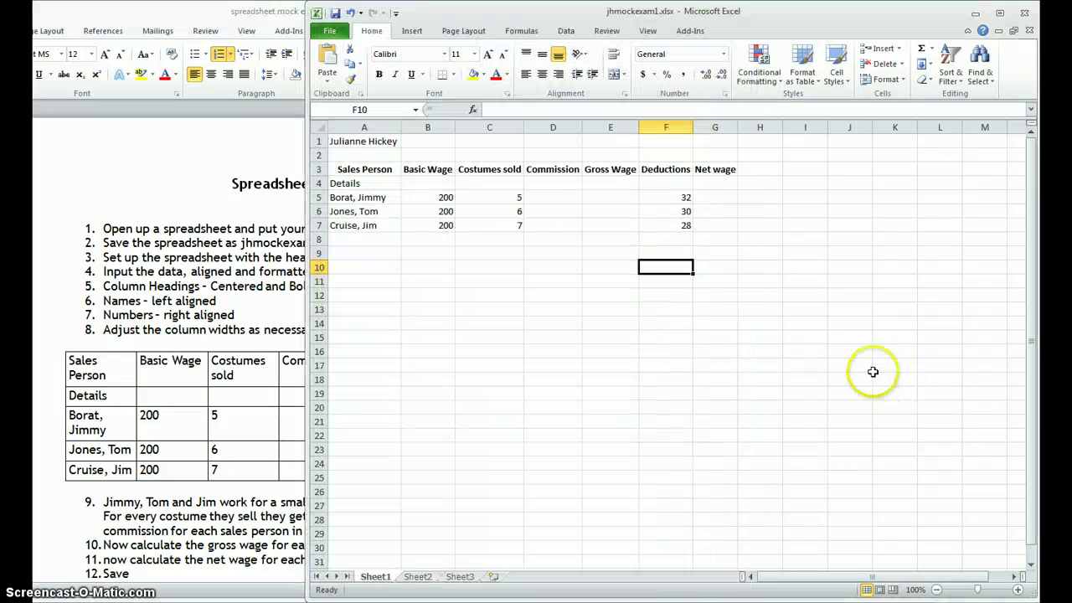
left_click(559, 202)
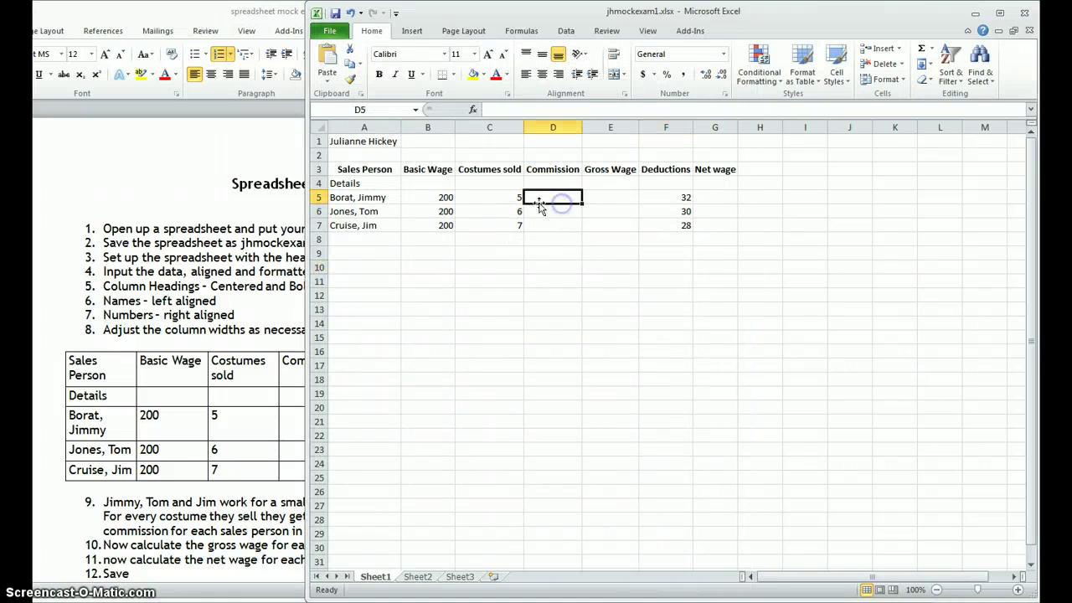
left_click(494, 199)
left_click(540, 201)
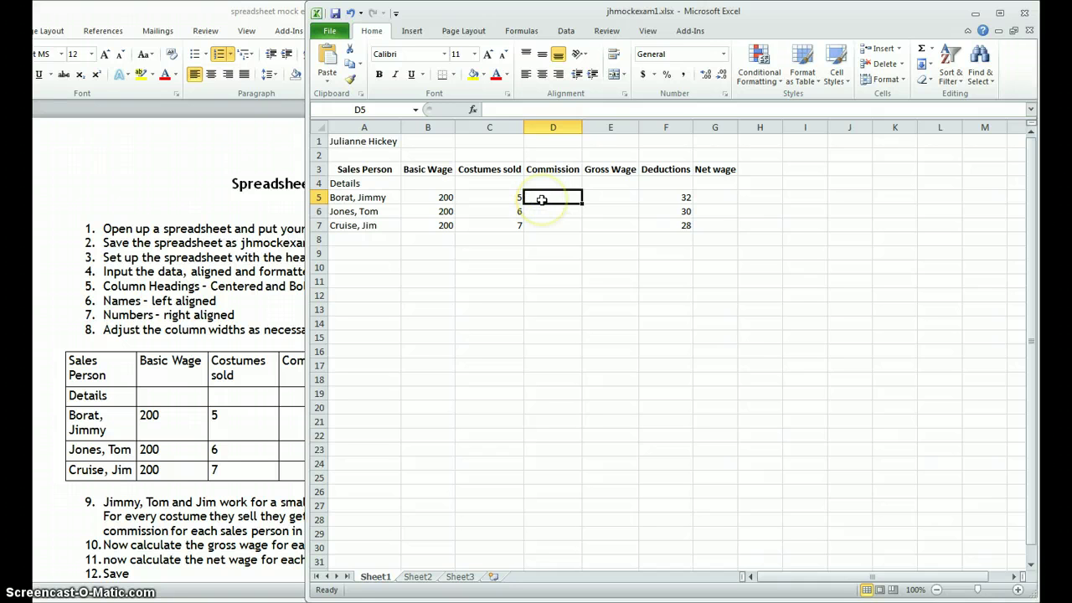
type("=12.5*")
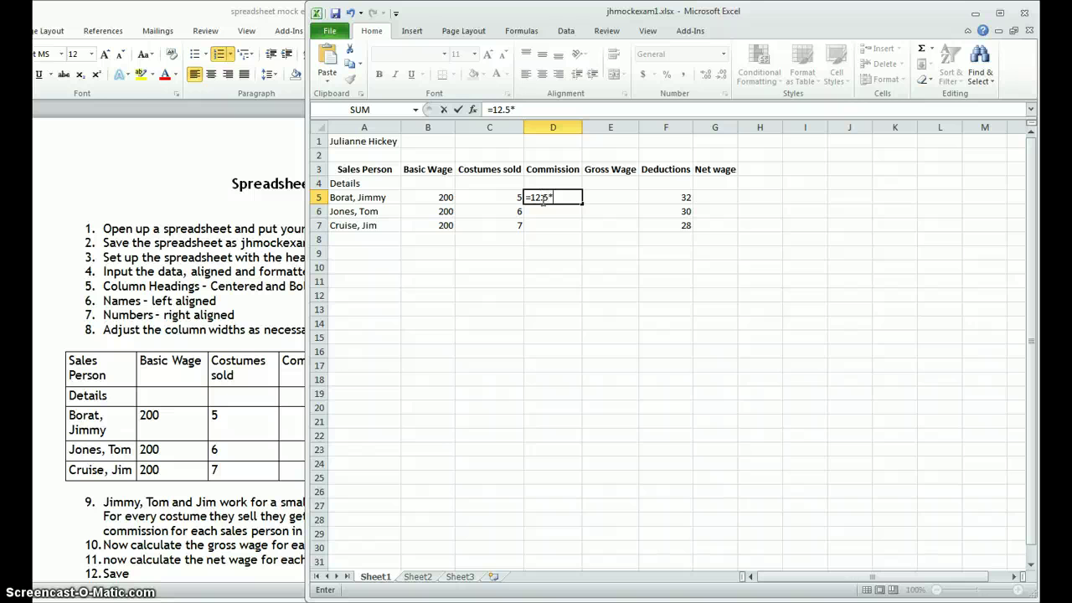
left_click(508, 197)
key("Return")
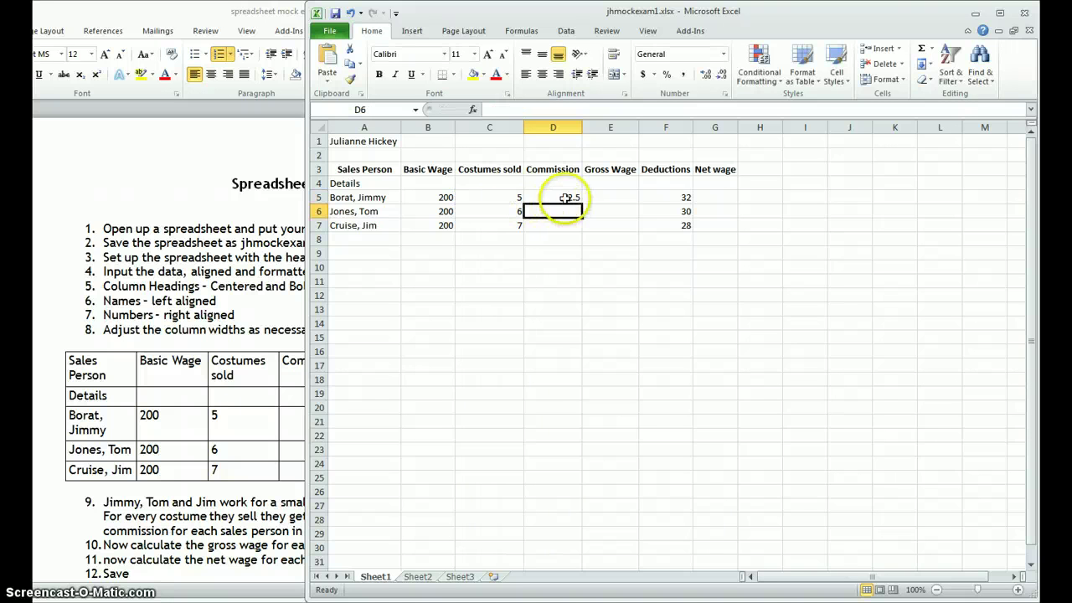
left_click(569, 198)
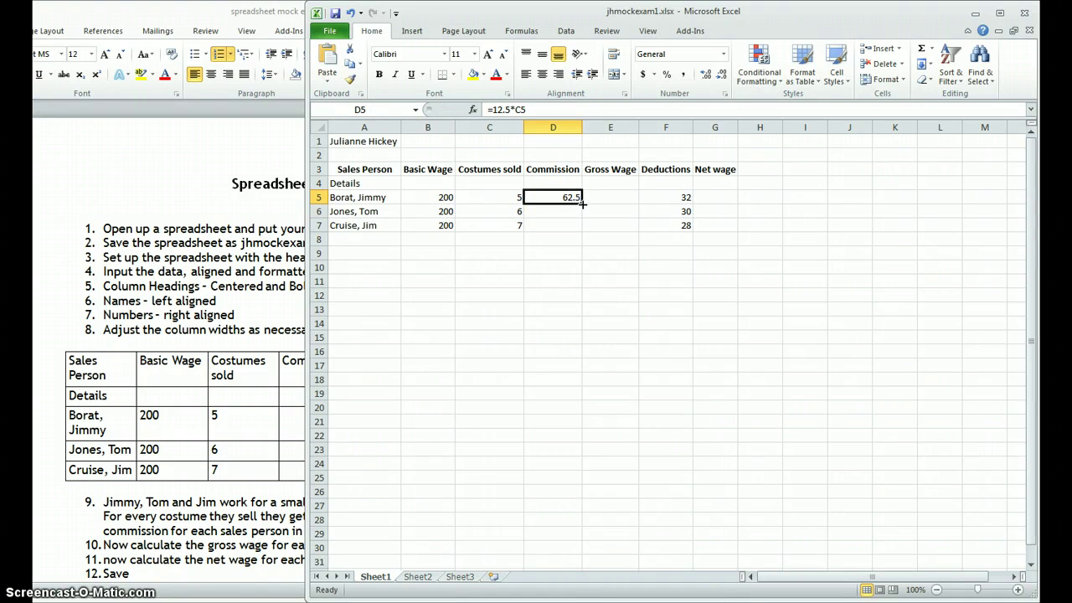
left_click_drag(581, 203, 582, 226)
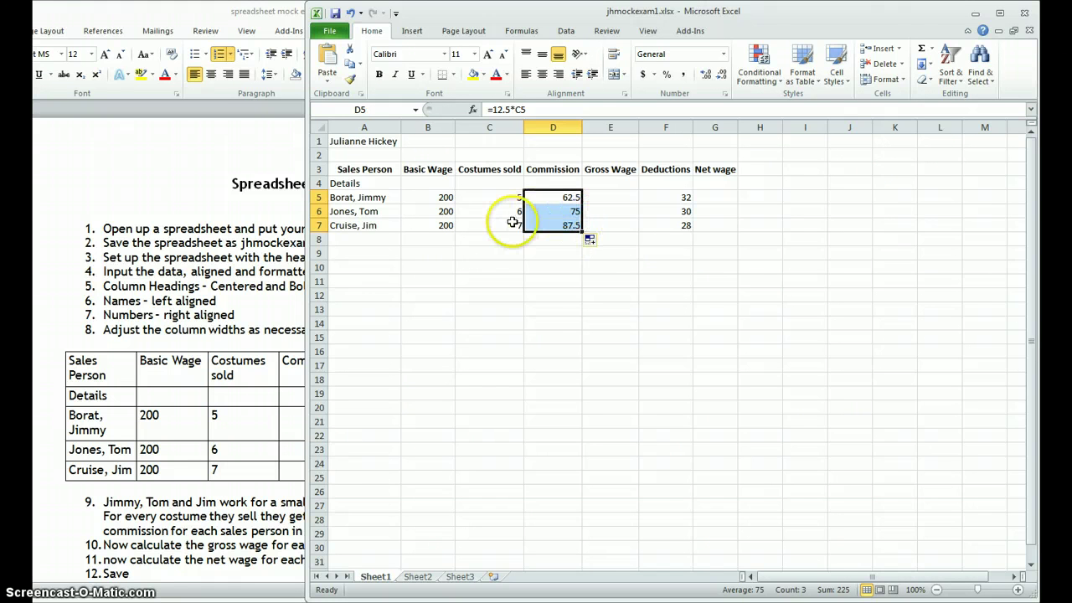
left_click(612, 197)
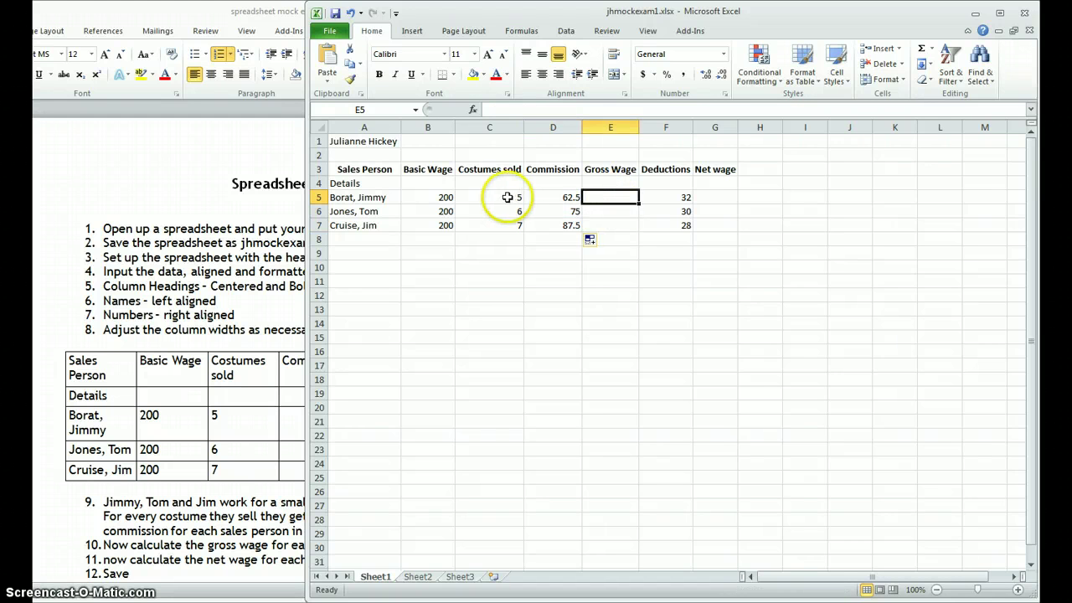
Step: Enter =B5+D5 in E5 and fill it down, giving Gross Wage 262.5, 275 and 287.5
left_click(436, 198)
left_click(561, 198)
left_click(612, 197)
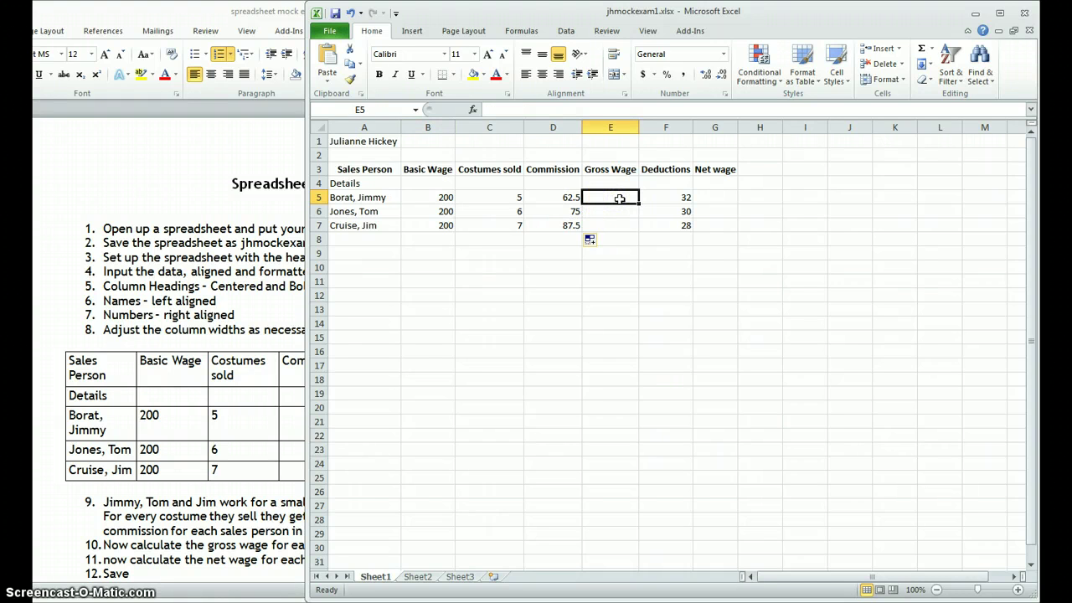
type("=")
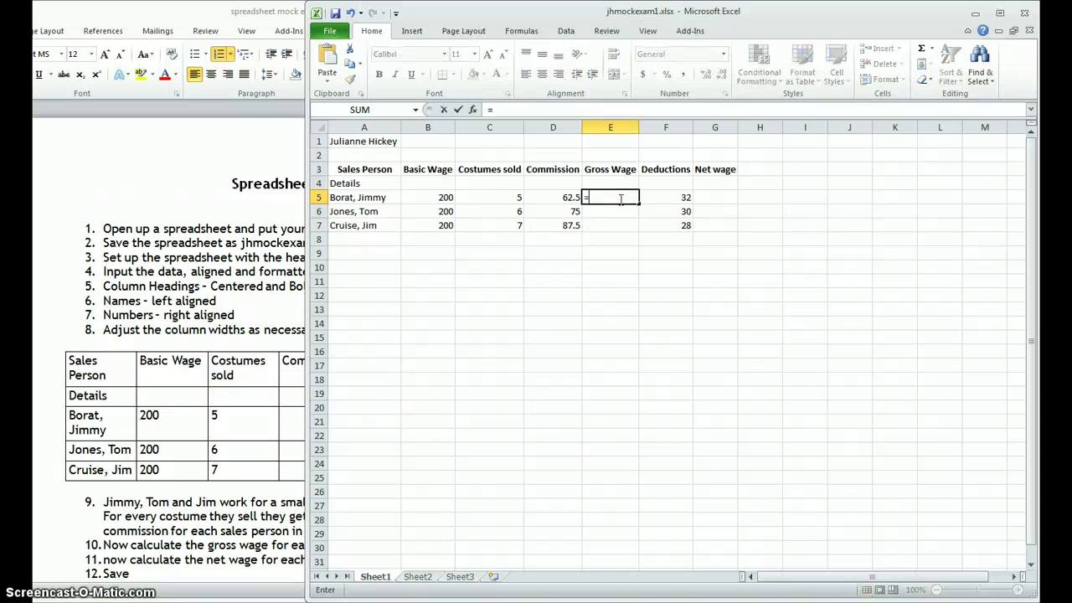
left_click(444, 198)
left_click(552, 197)
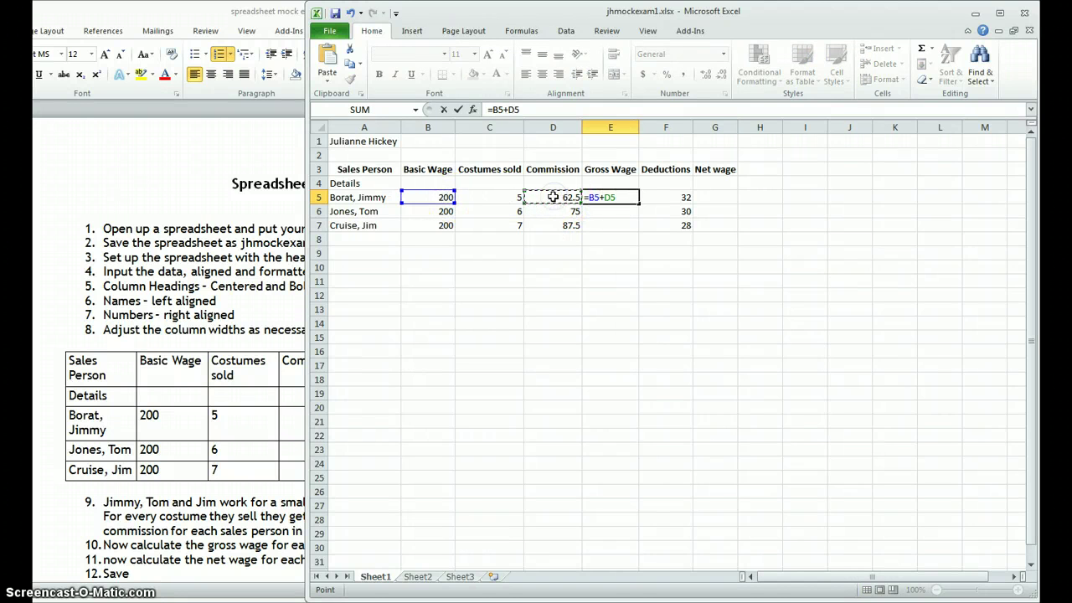
key("Return")
left_click(613, 198)
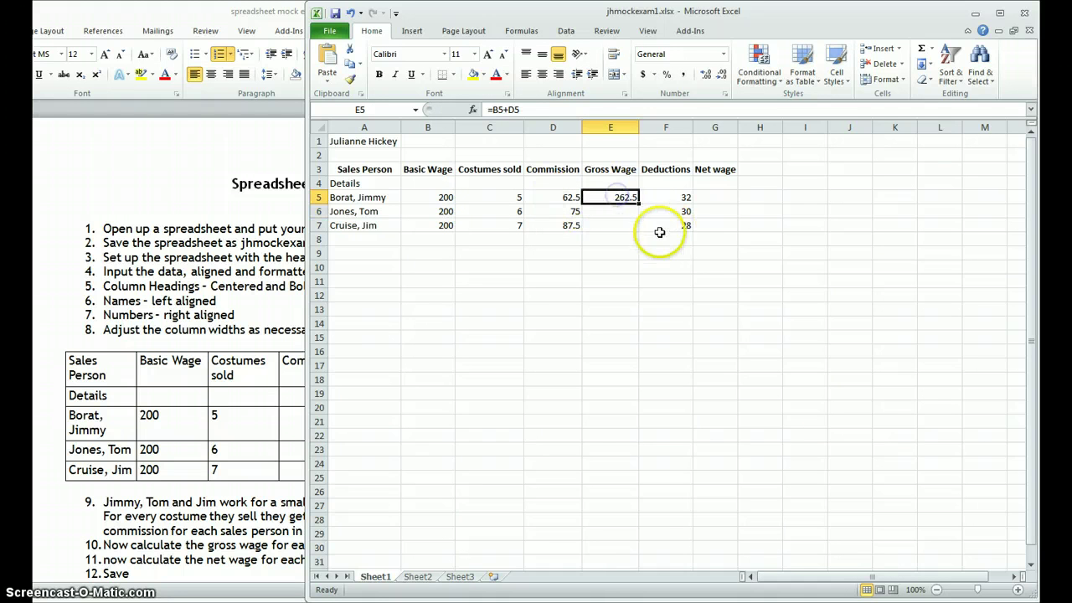
double_click(638, 205)
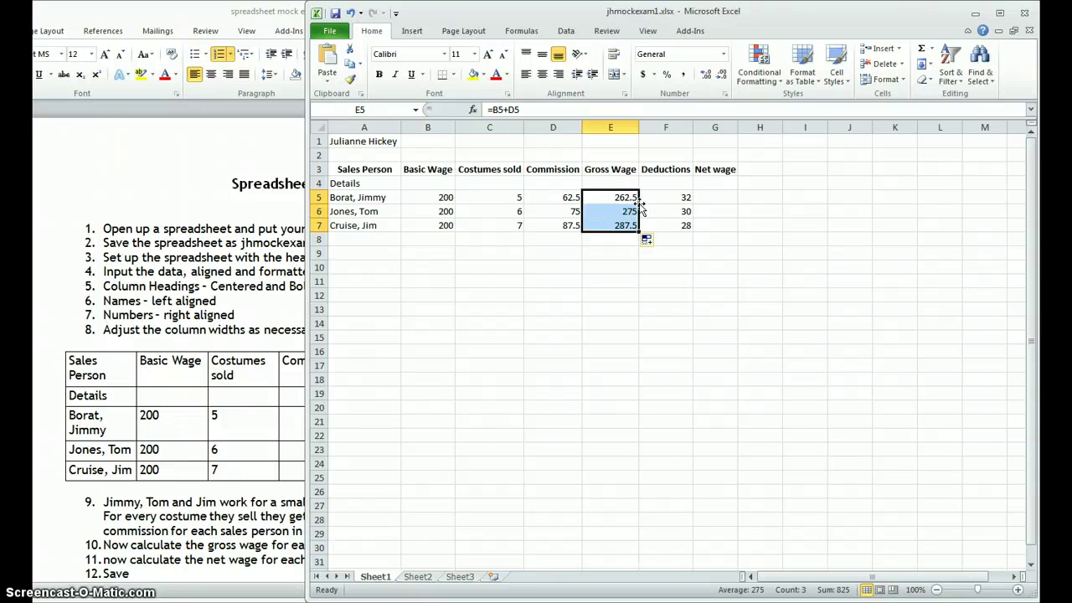
Step: Enter =E5-F5 in G5 and fill it down, giving Net wage 230.5, 245 and 259.5
left_click(714, 197)
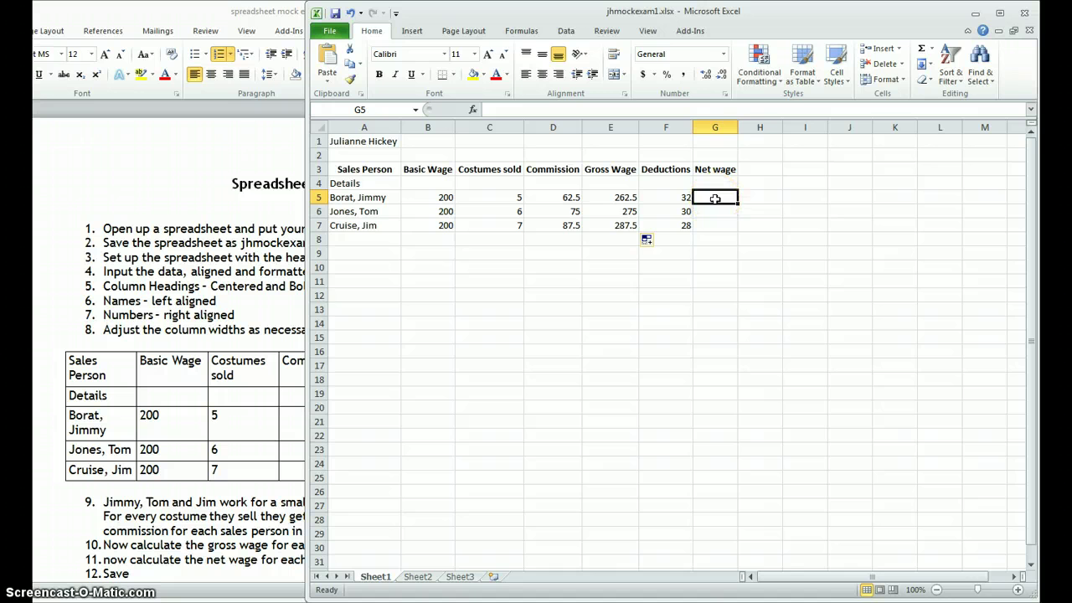
type("=")
left_click(620, 196)
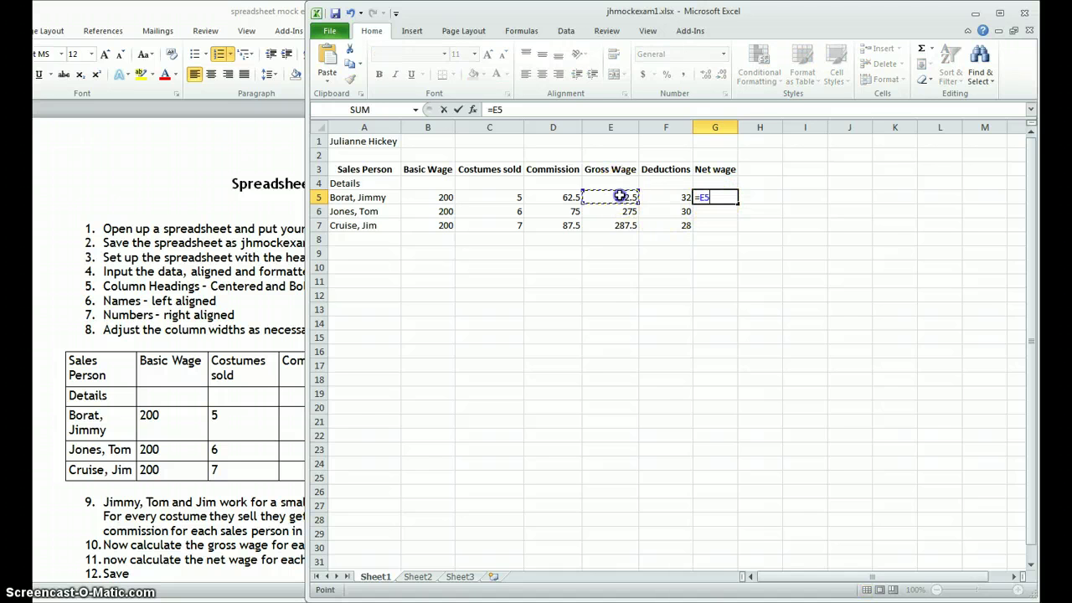
type("-")
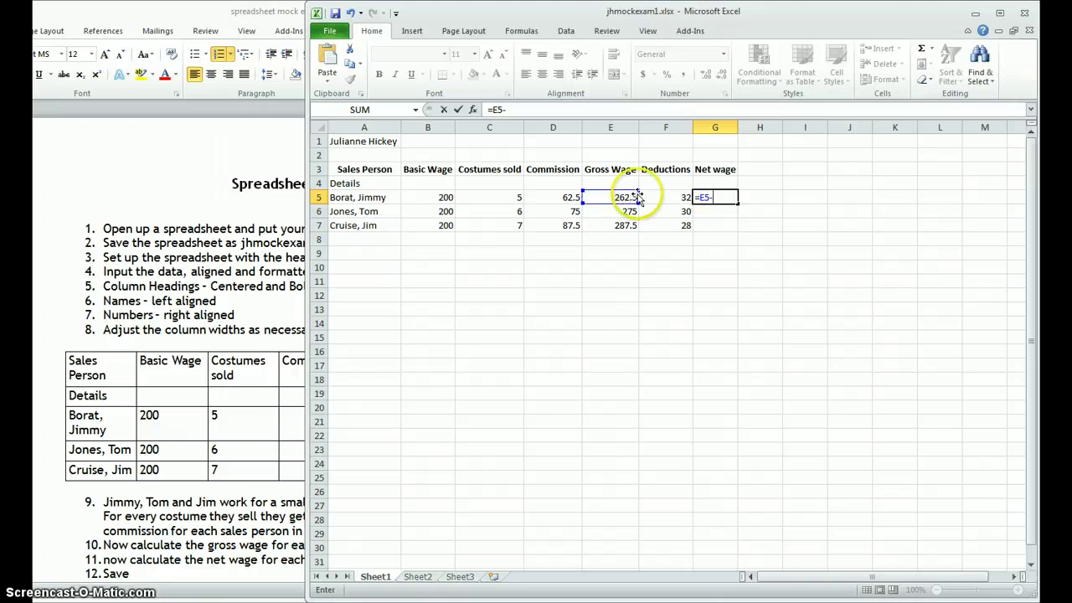
left_click(654, 194)
key("Return")
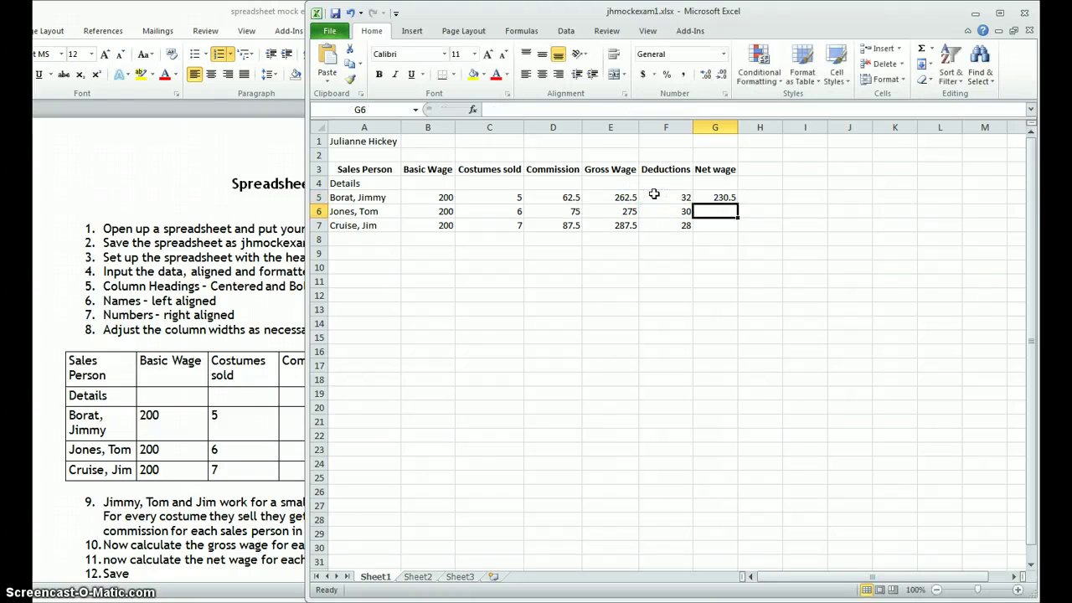
left_click(715, 197)
double_click(738, 203)
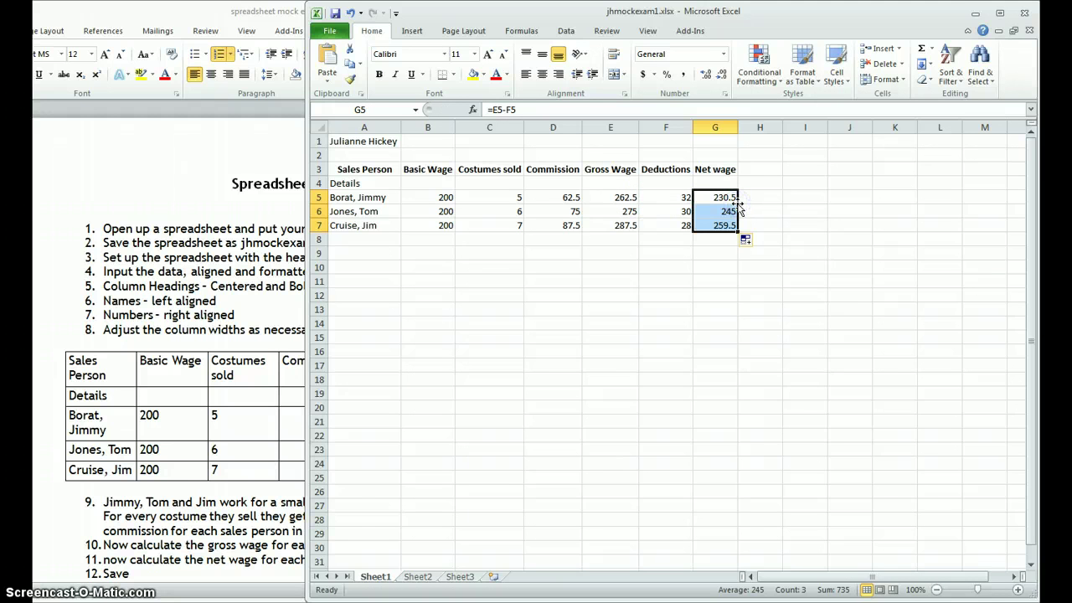
left_click(176, 516)
left_click(756, 419)
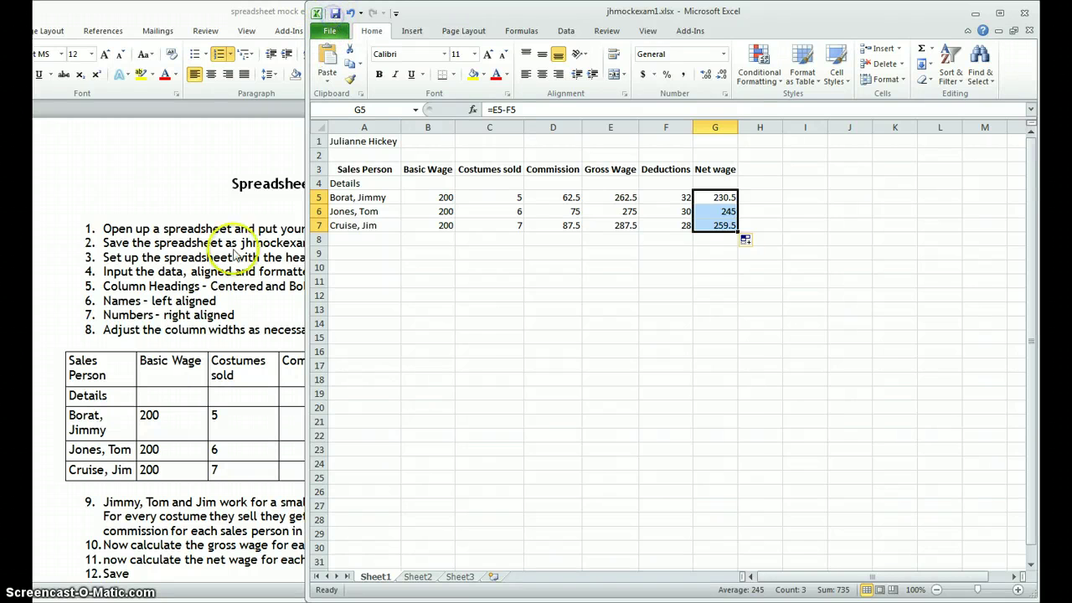
Step: Label F8 'Total' and AutoSum G5:G7 into G8, giving 735
left_click(208, 425)
scroll(207, 424, "down", 8)
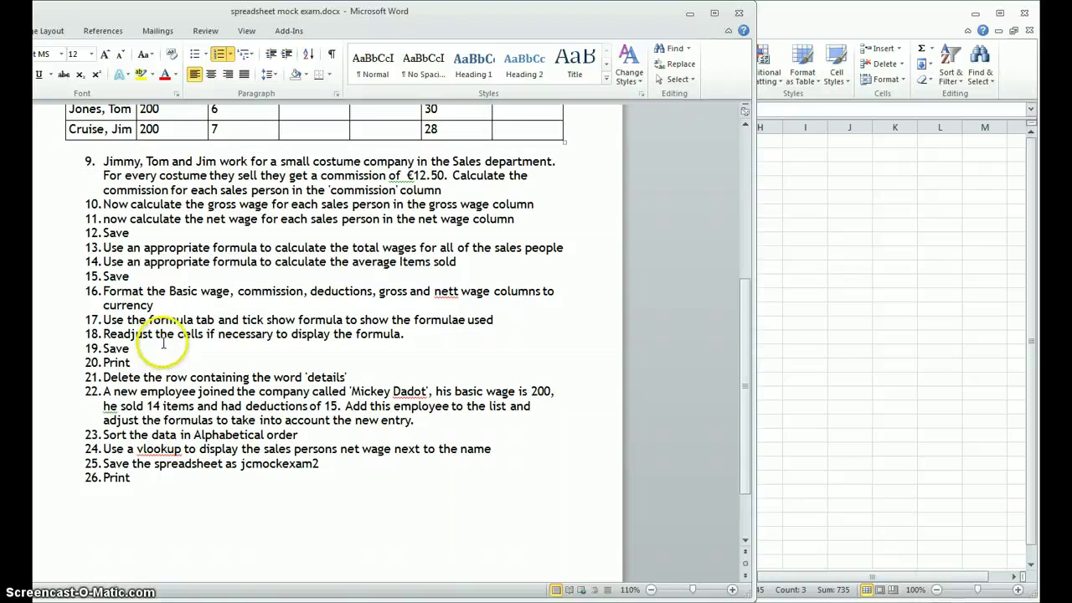
left_click(844, 289)
left_click(722, 296)
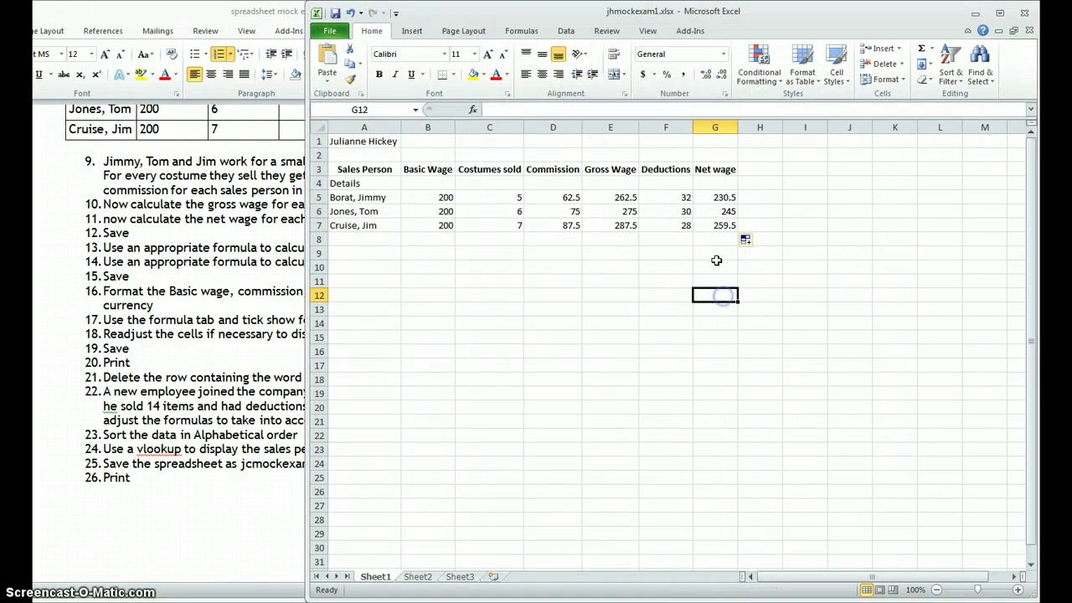
left_click(656, 240)
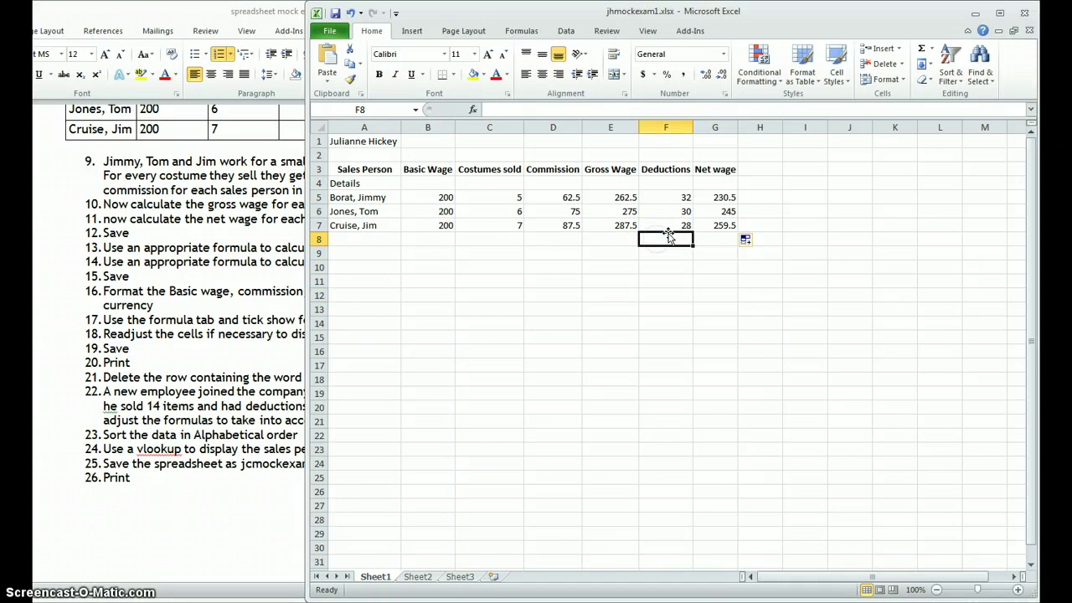
type("Total")
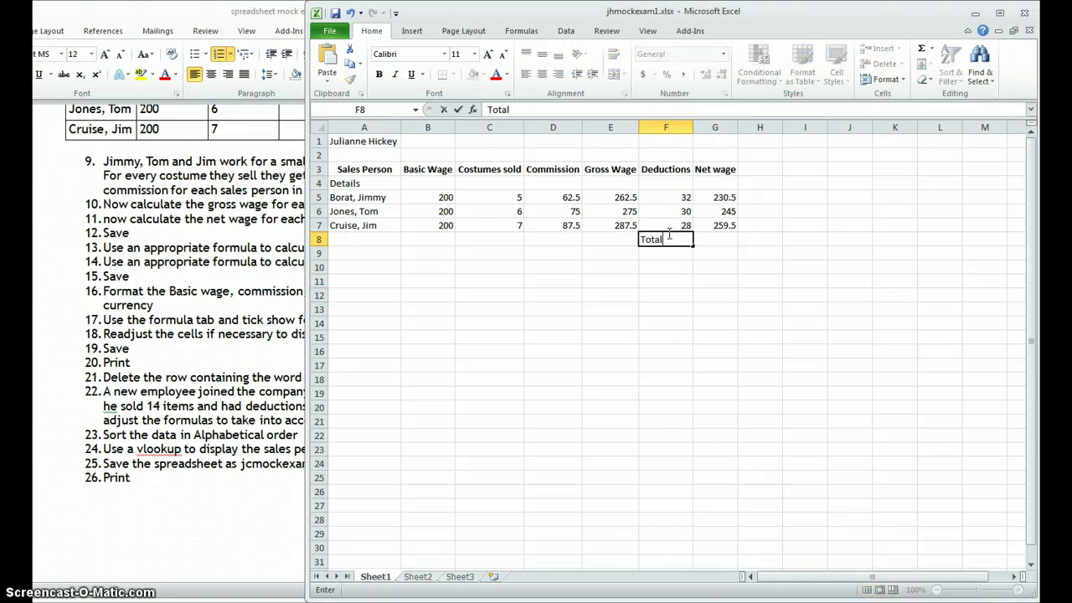
left_click(710, 240)
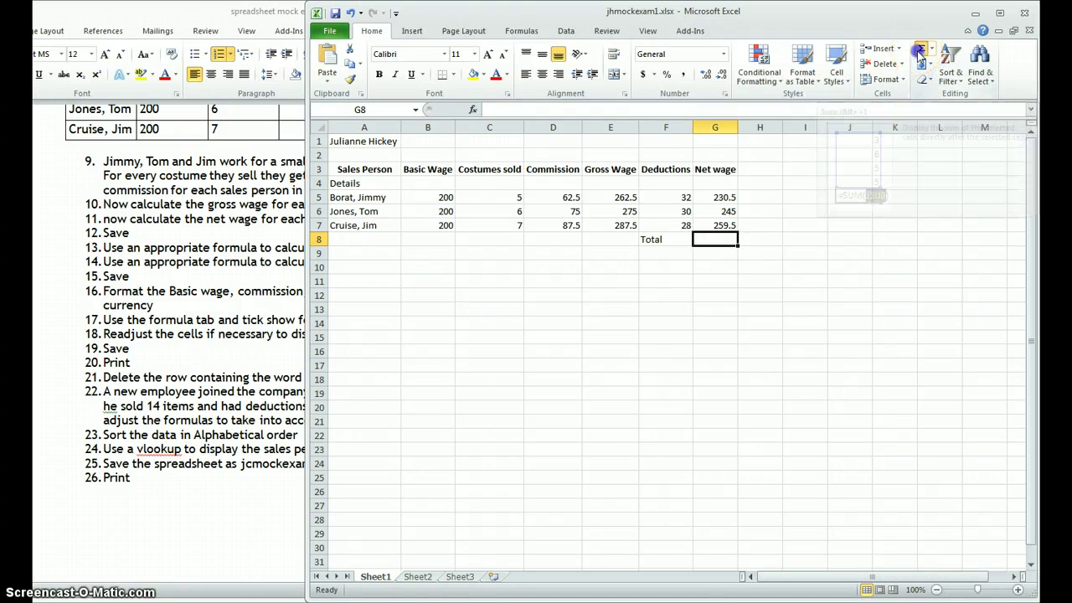
left_click(919, 53)
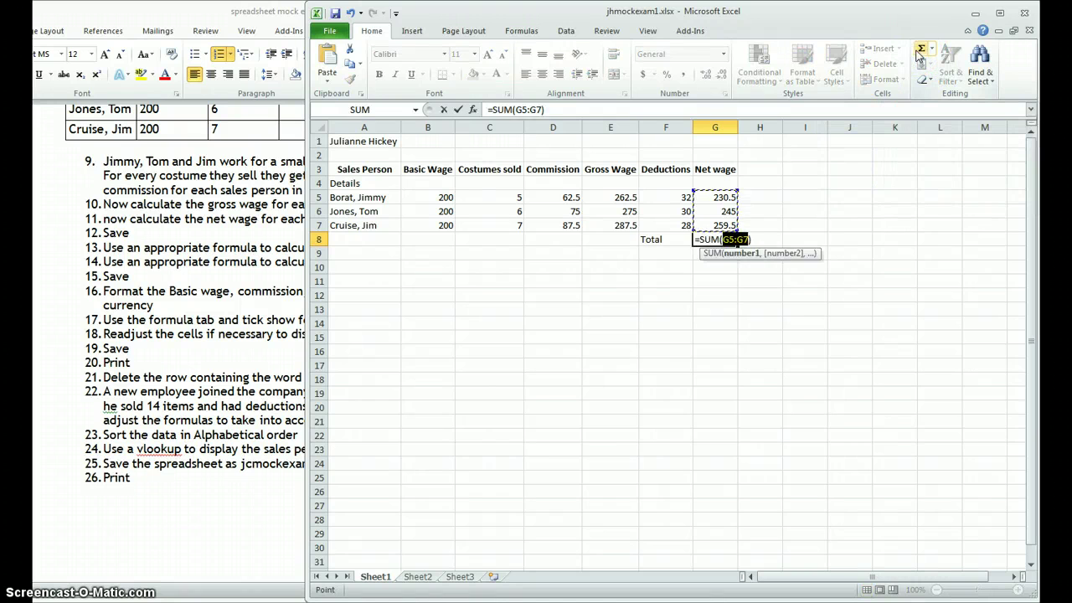
key("Return")
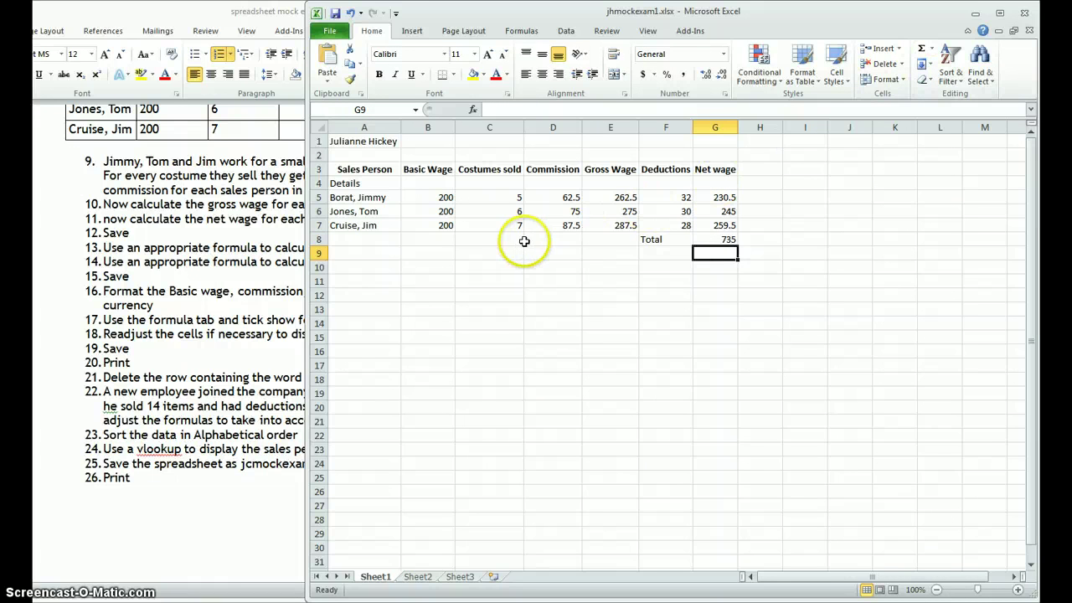
left_click(293, 263)
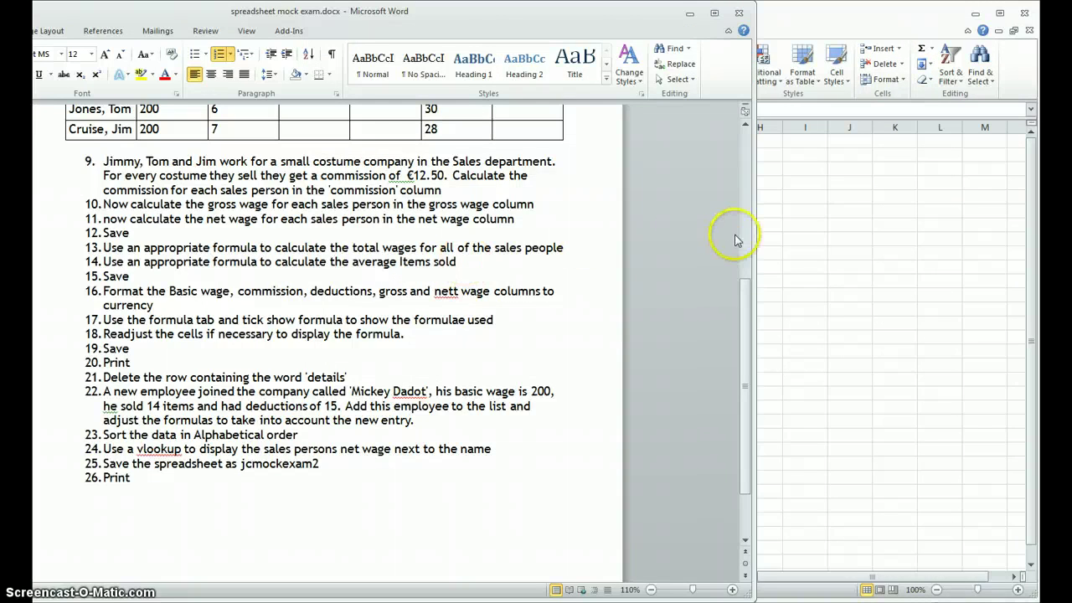
Step: Label B8 'Average' and enter =AVERAGE(C5:C7) in C8, showing 6
left_click(804, 228)
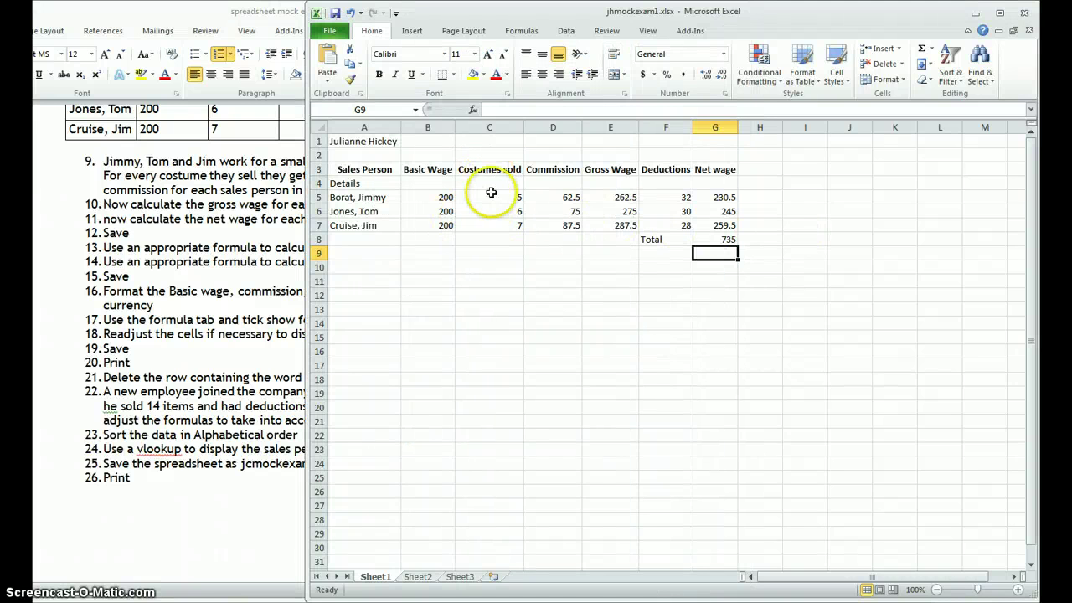
left_click(429, 240)
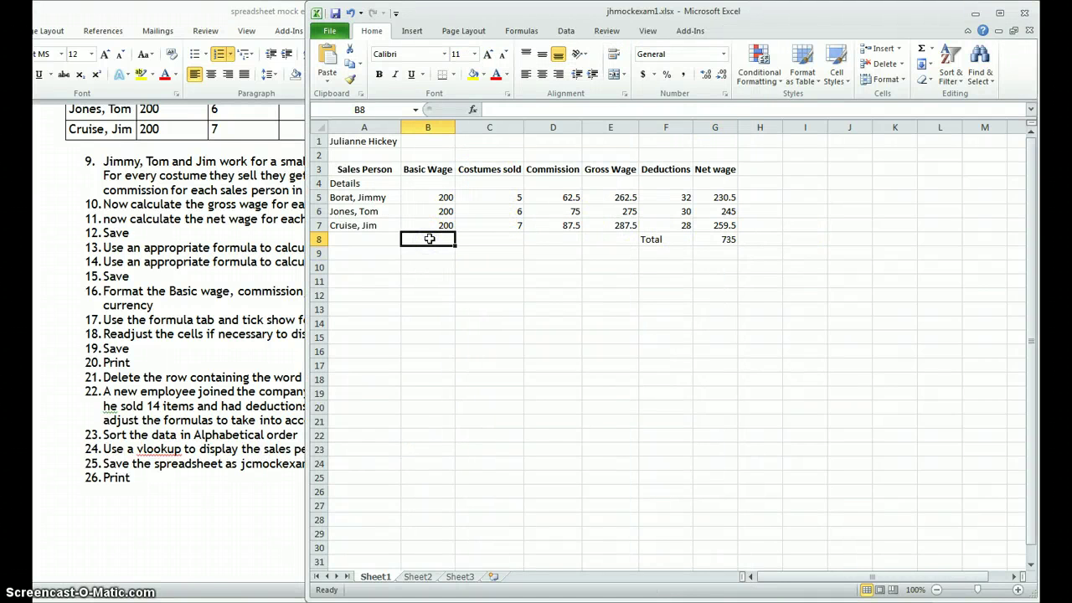
type("Av")
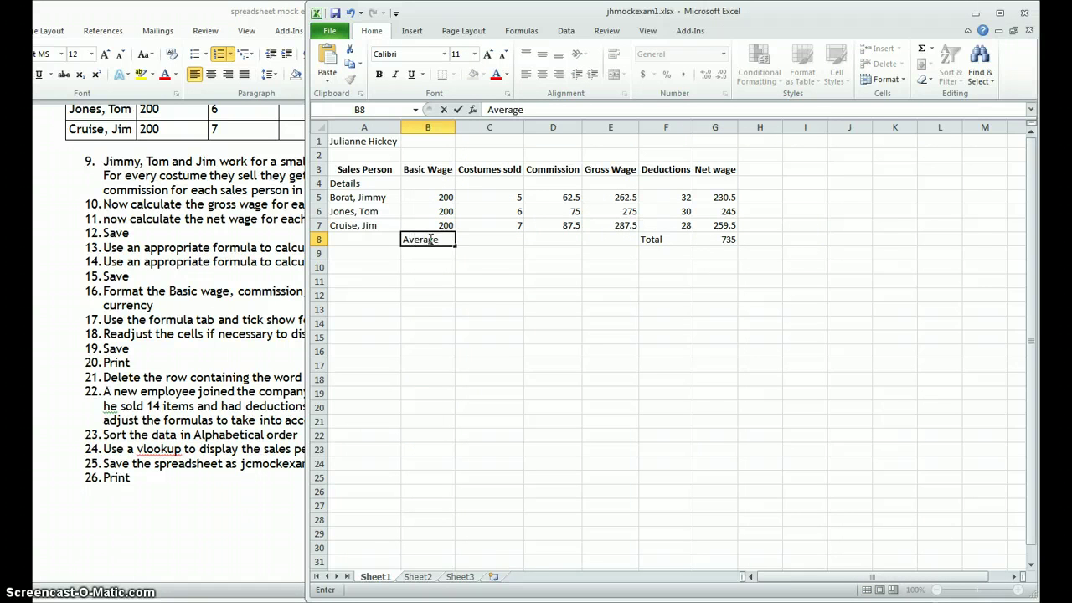
type("erage")
left_click(484, 240)
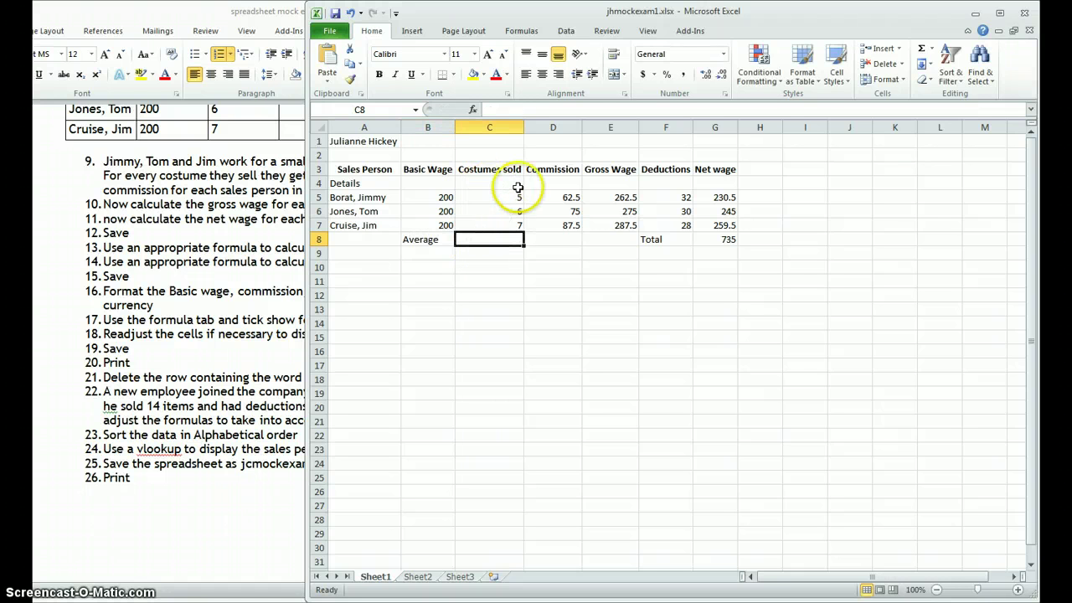
type("=average")
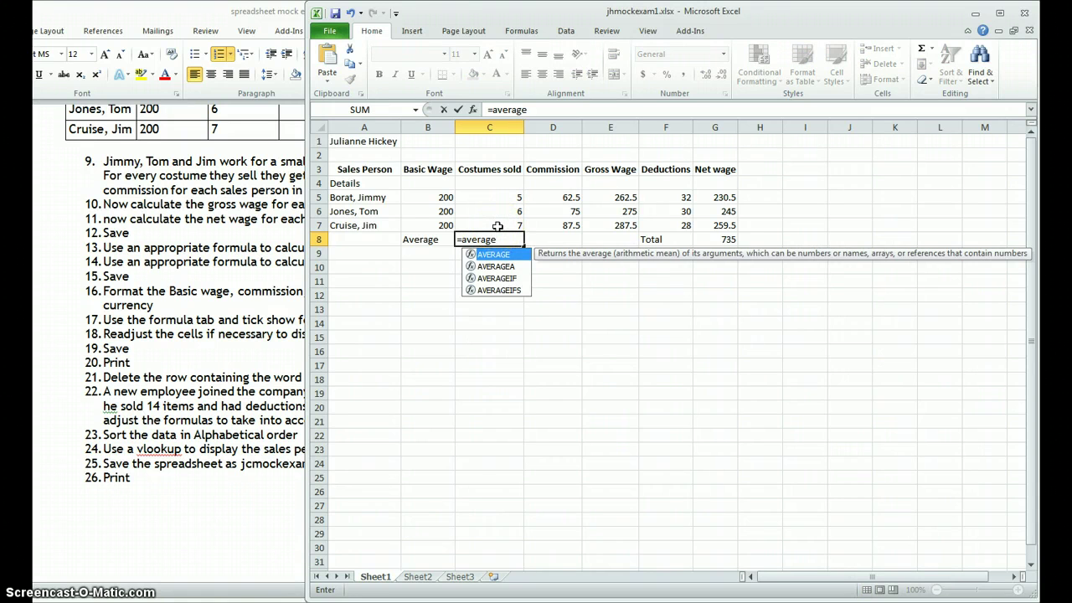
type("(")
left_click_drag(492, 195, 502, 230)
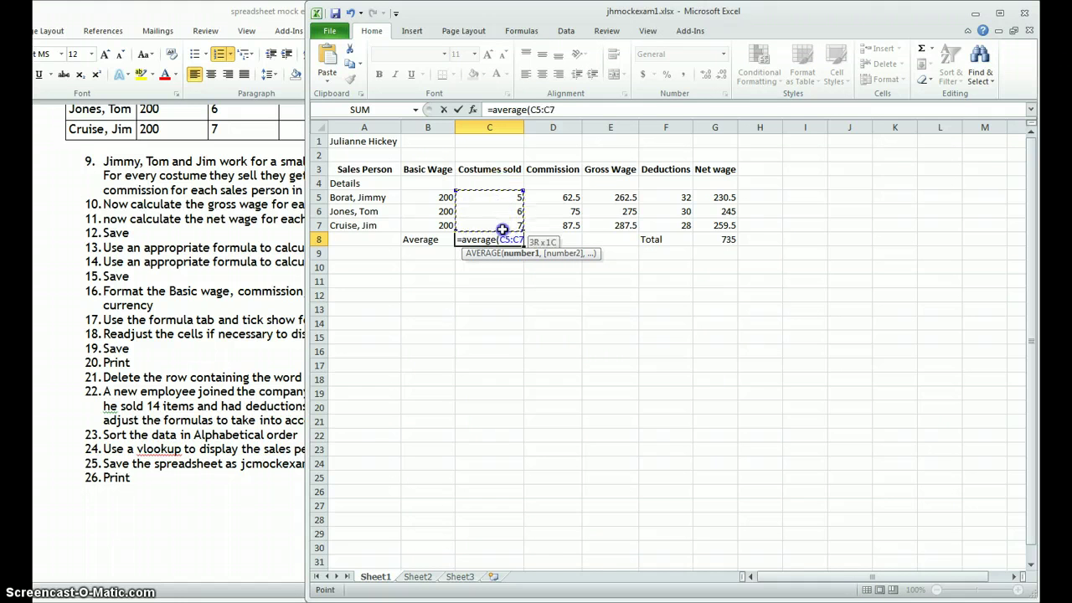
key("Return")
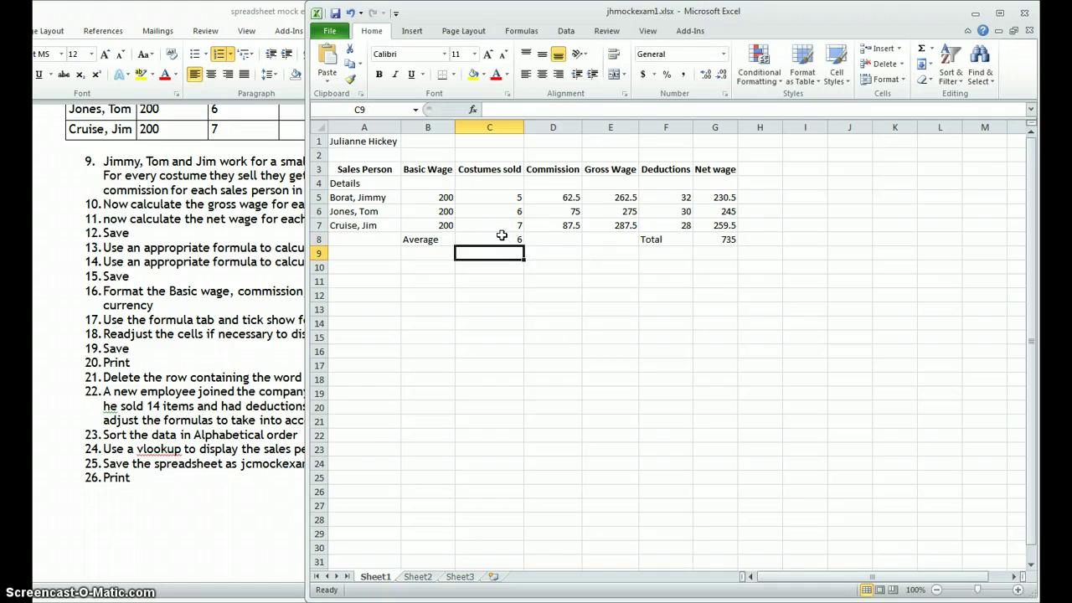
left_click(502, 236)
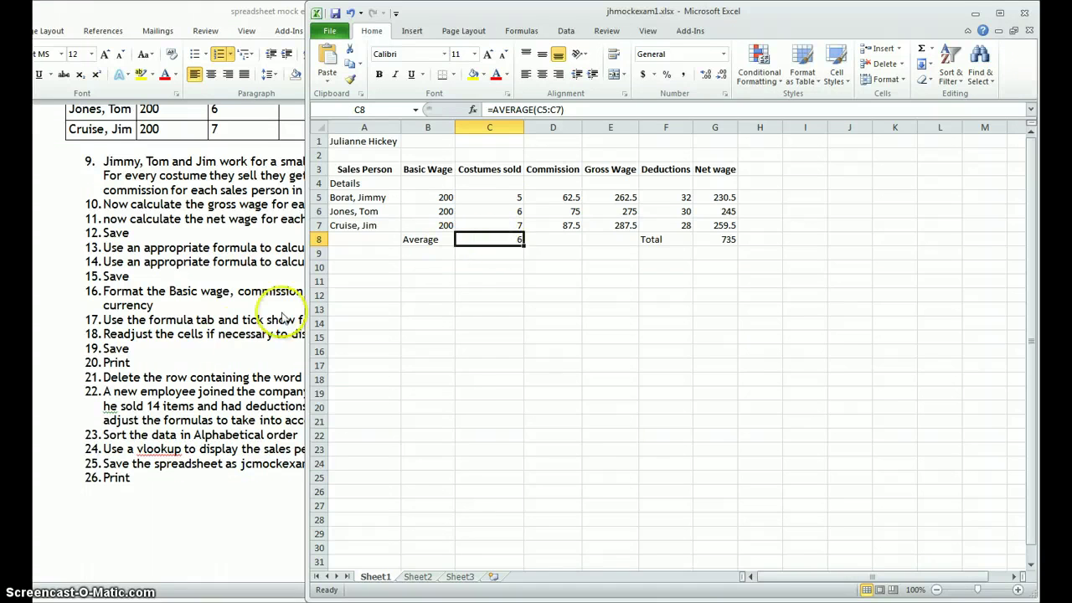
left_click(220, 352)
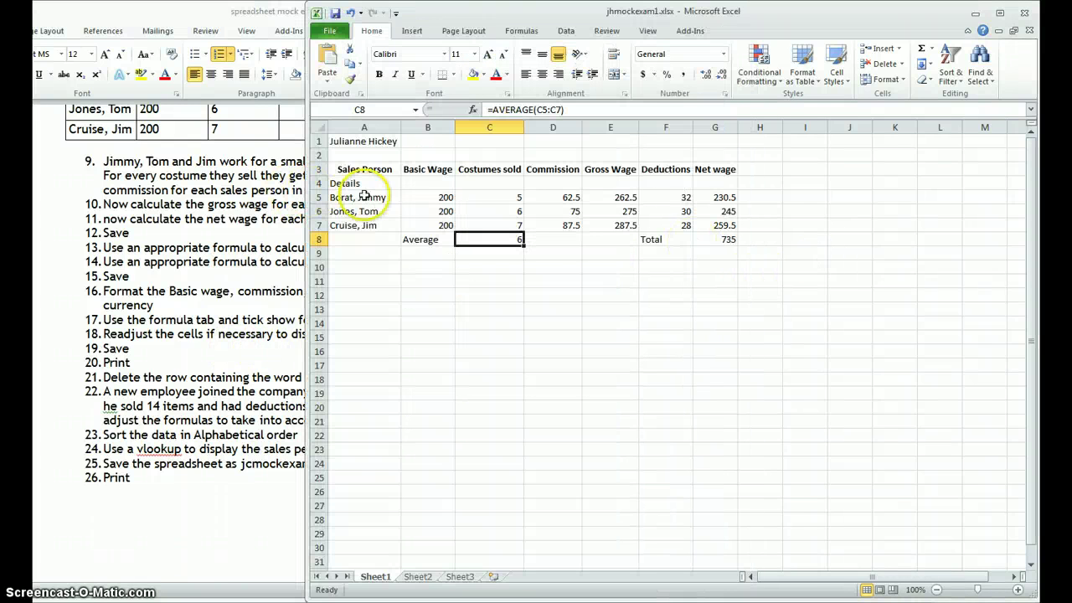
Step: Format the Basic Wage, Commission, Gross Wage, Deductions and Net wage figures, including the total, as euro accounting currency
left_click_drag(441, 198, 438, 220)
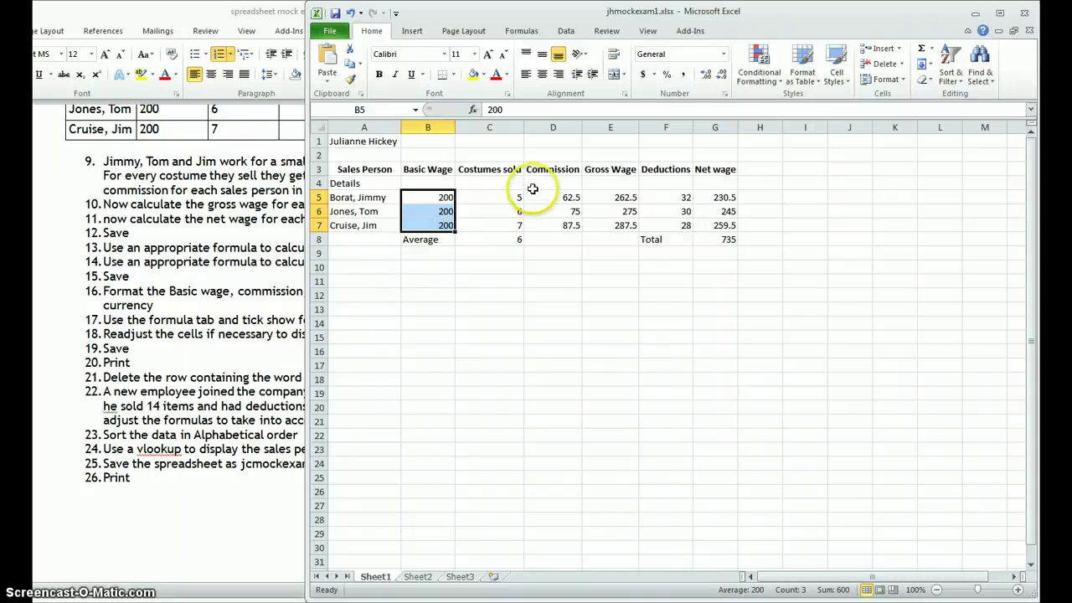
left_click_drag(549, 198, 724, 220)
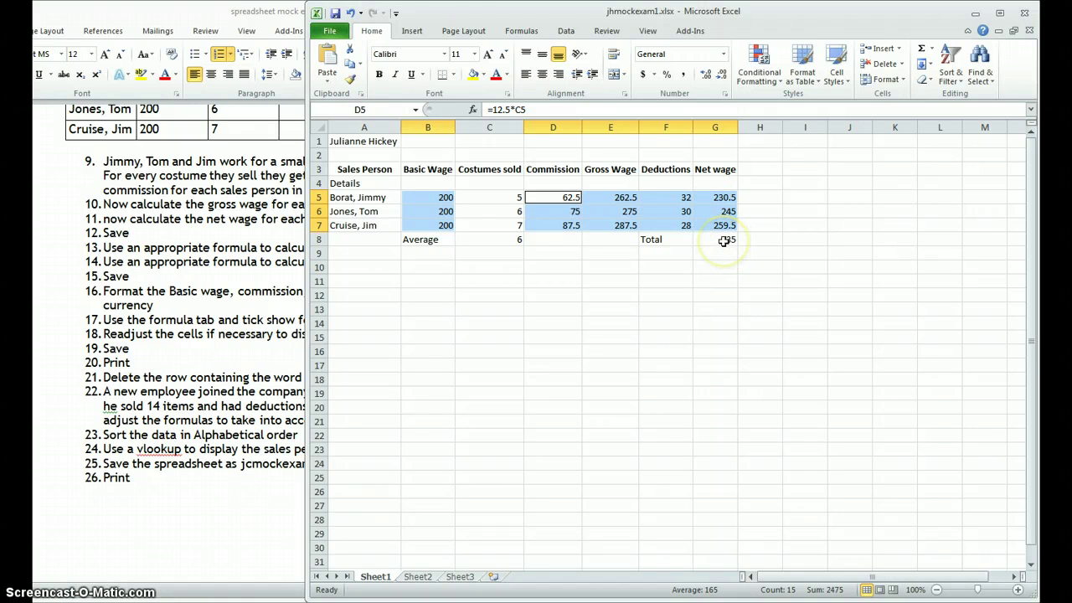
left_click(723, 240, "ctrl")
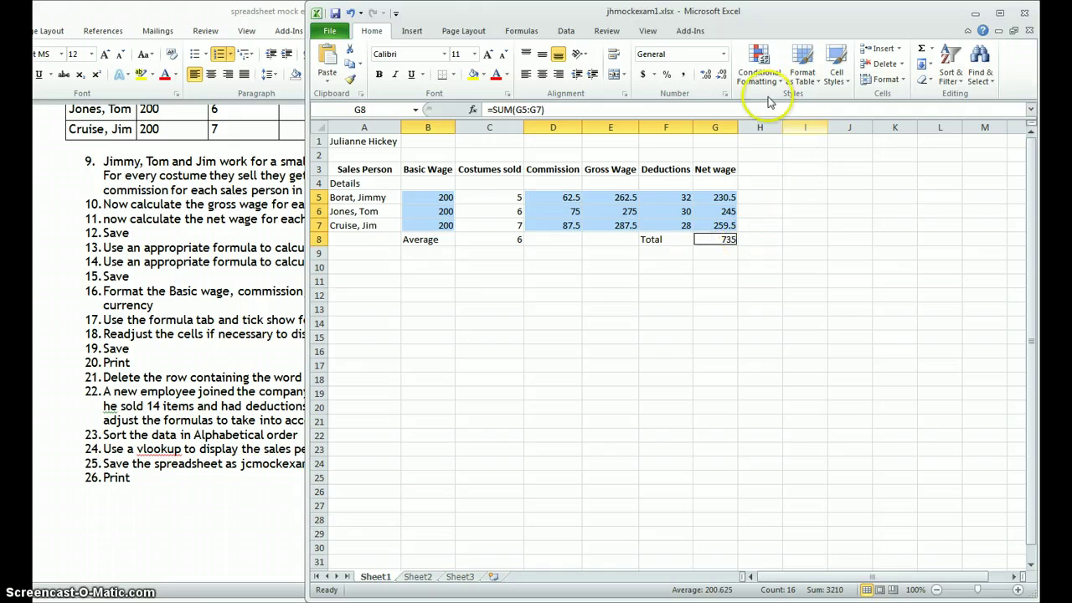
left_click(723, 54)
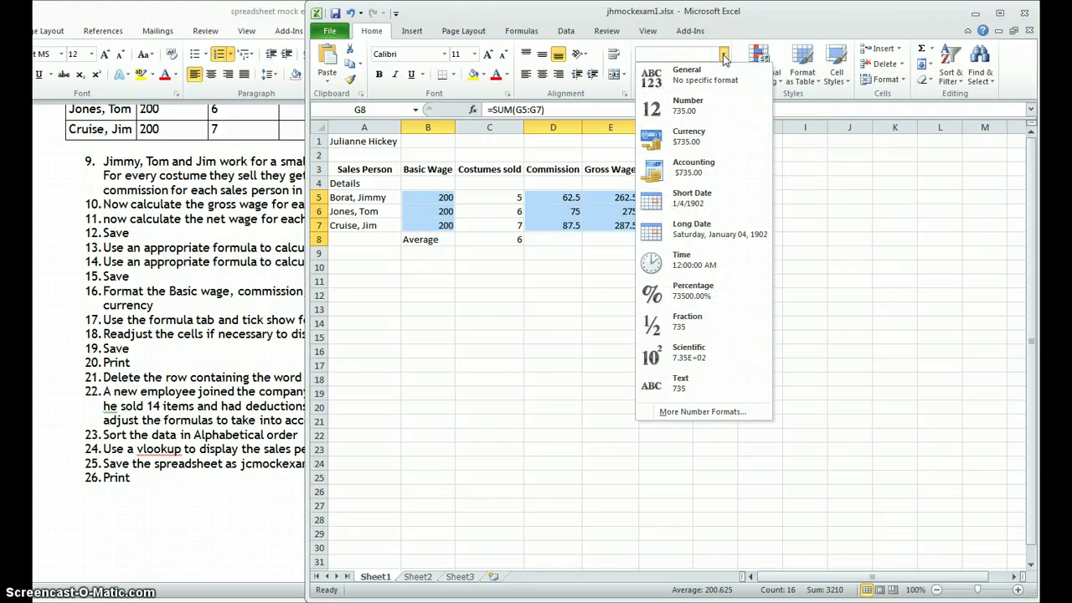
left_click(658, 137)
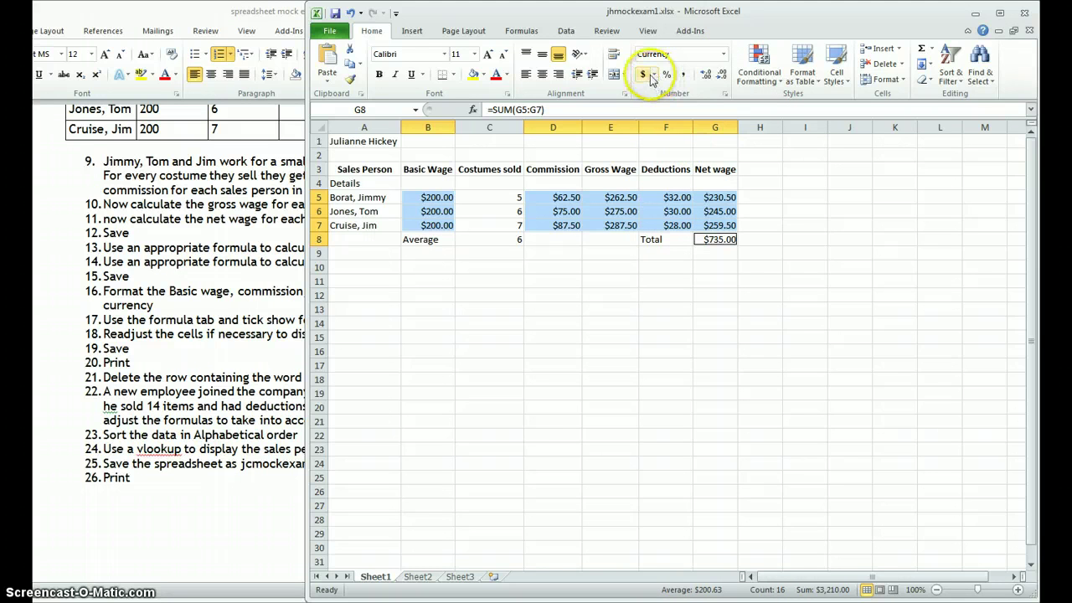
left_click(652, 75)
left_click(683, 121)
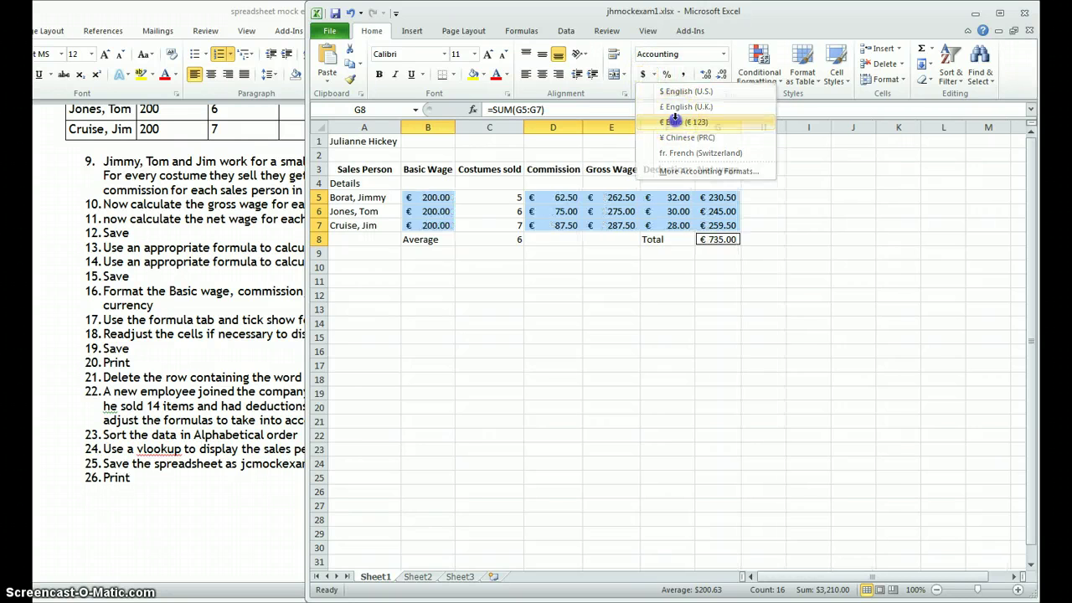
left_click(718, 294)
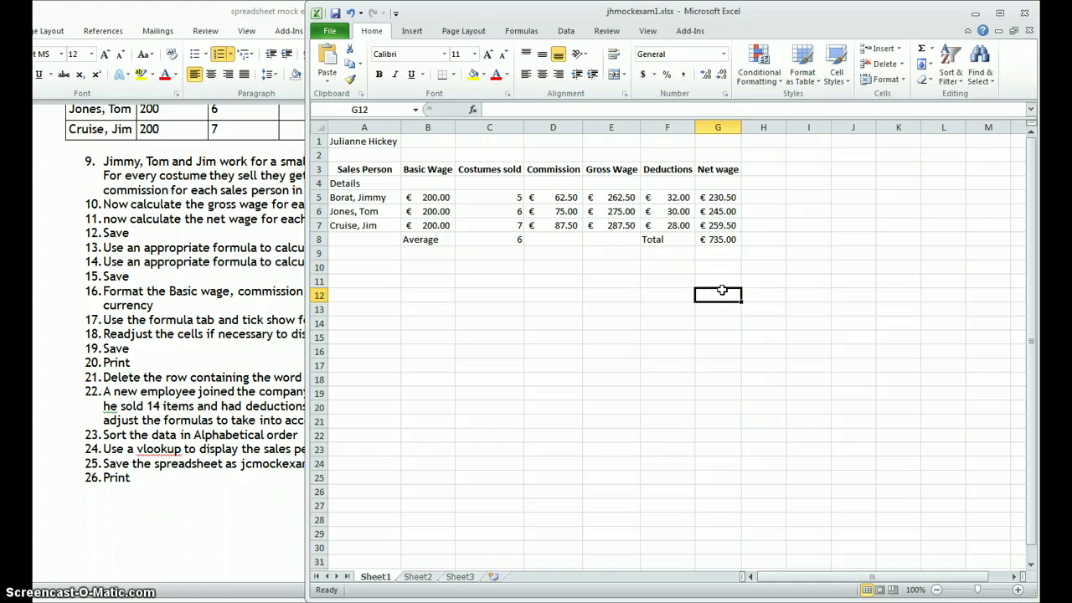
left_click(270, 305)
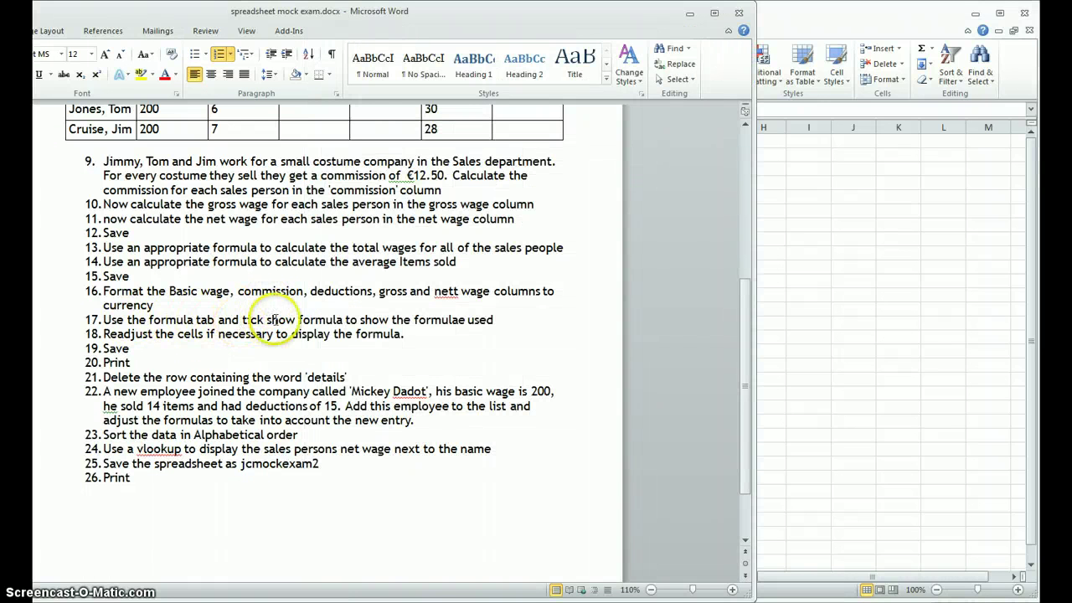
Step: Turn on Show Formulas so cells display formulas instead of results
left_click(814, 254)
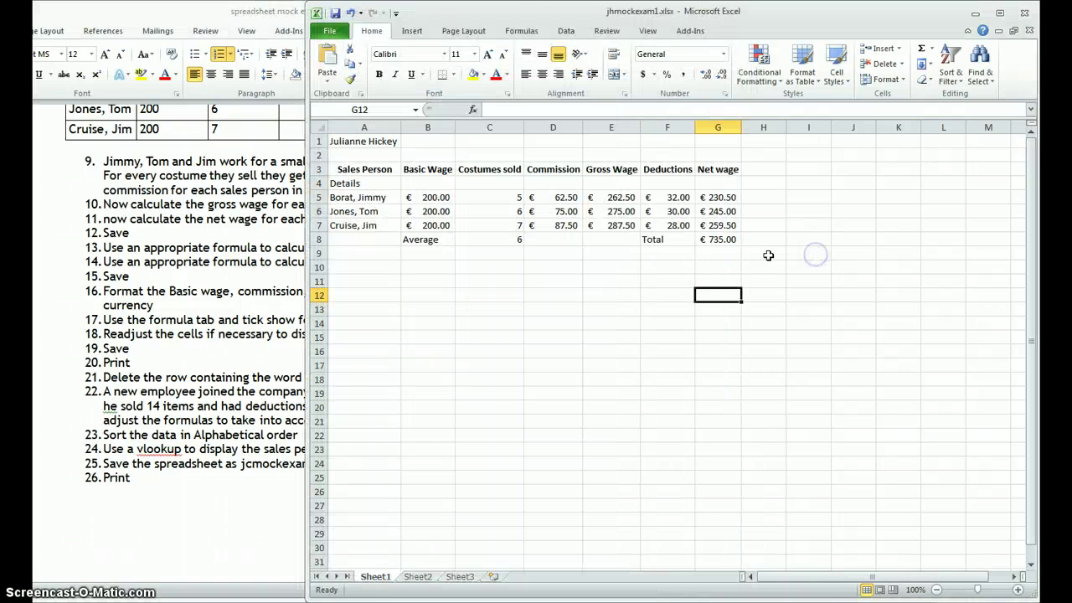
left_click(522, 32)
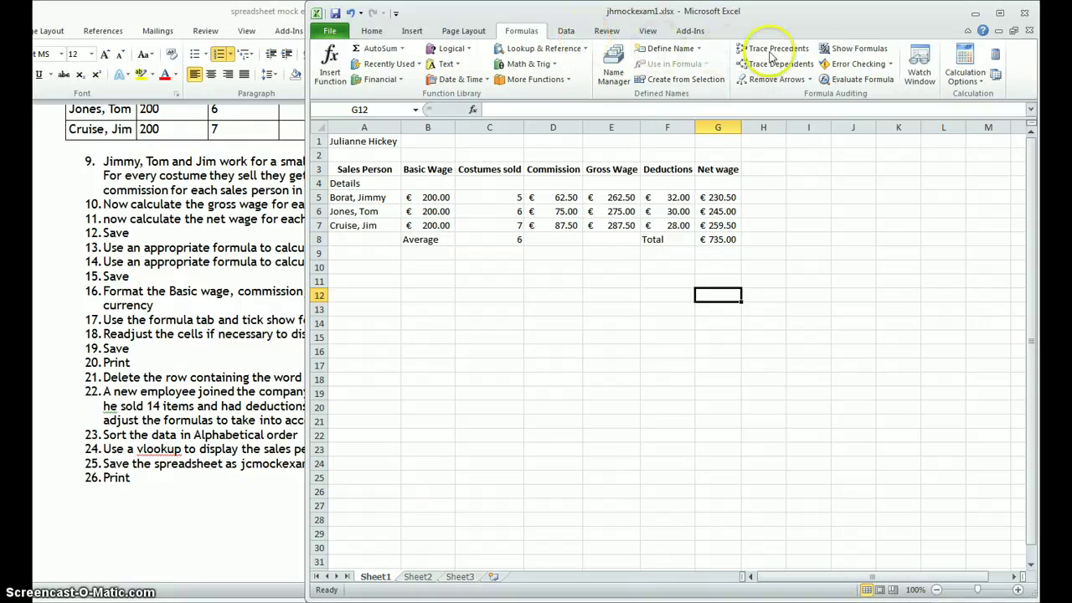
left_click(839, 56)
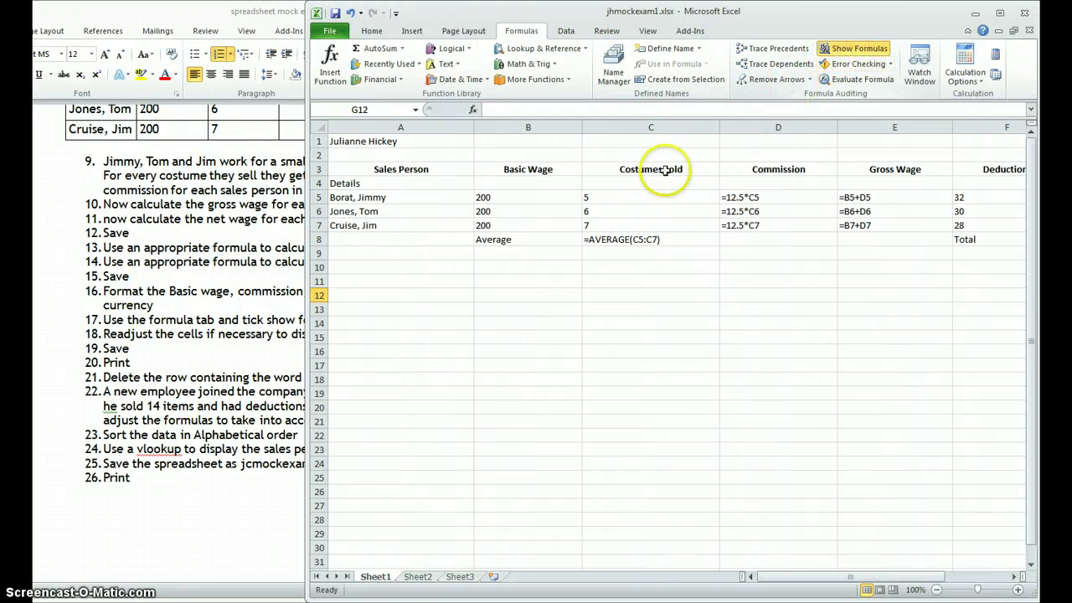
Step: AutoFit every column, Sales Person through Net wage, to the formula text
double_click(582, 127)
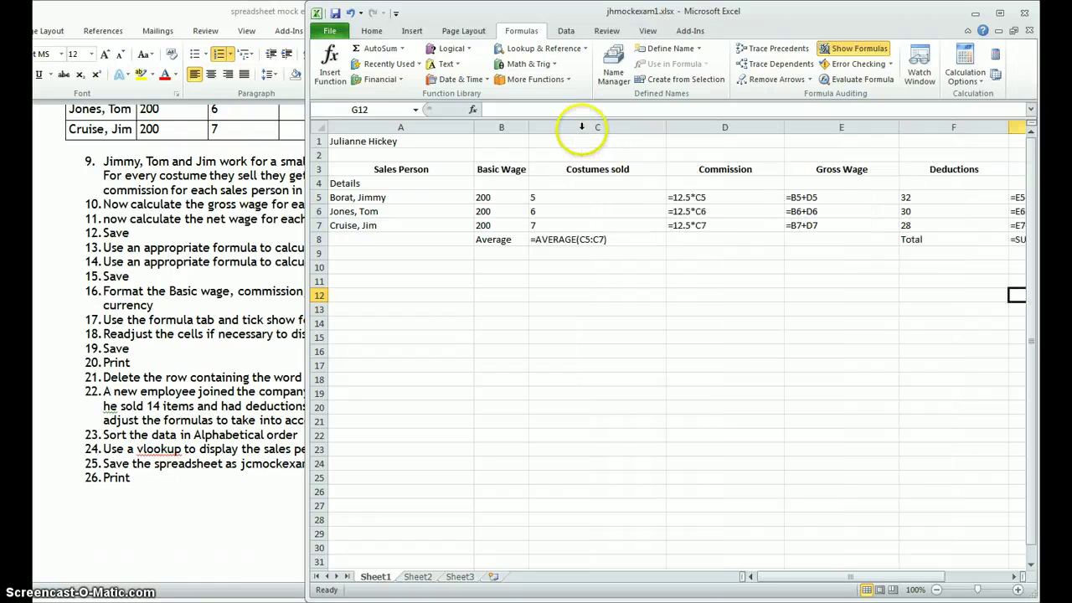
double_click(666, 128)
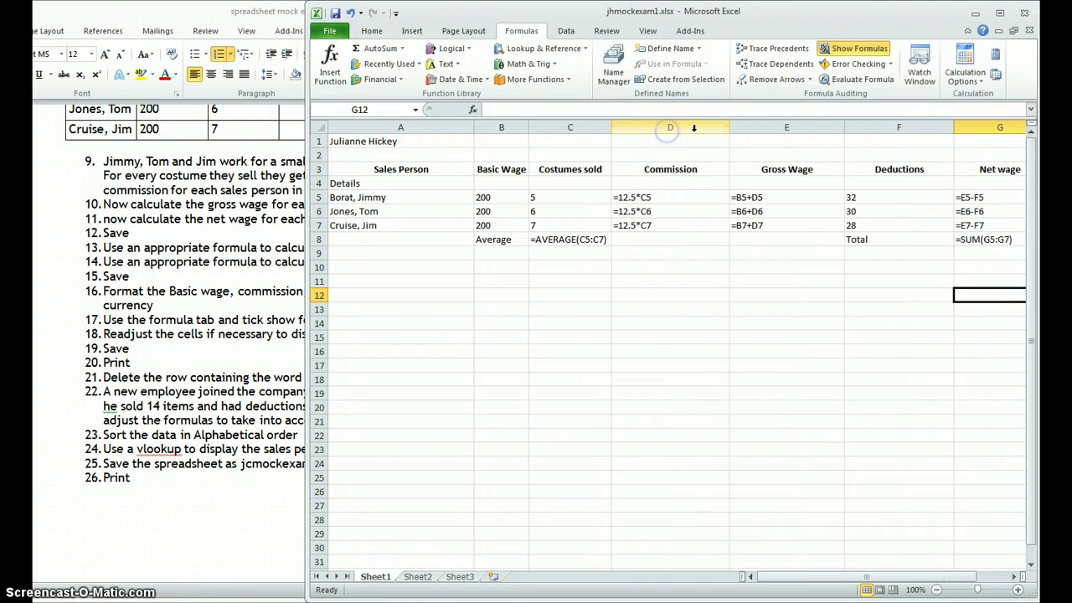
double_click(730, 128)
double_click(789, 125)
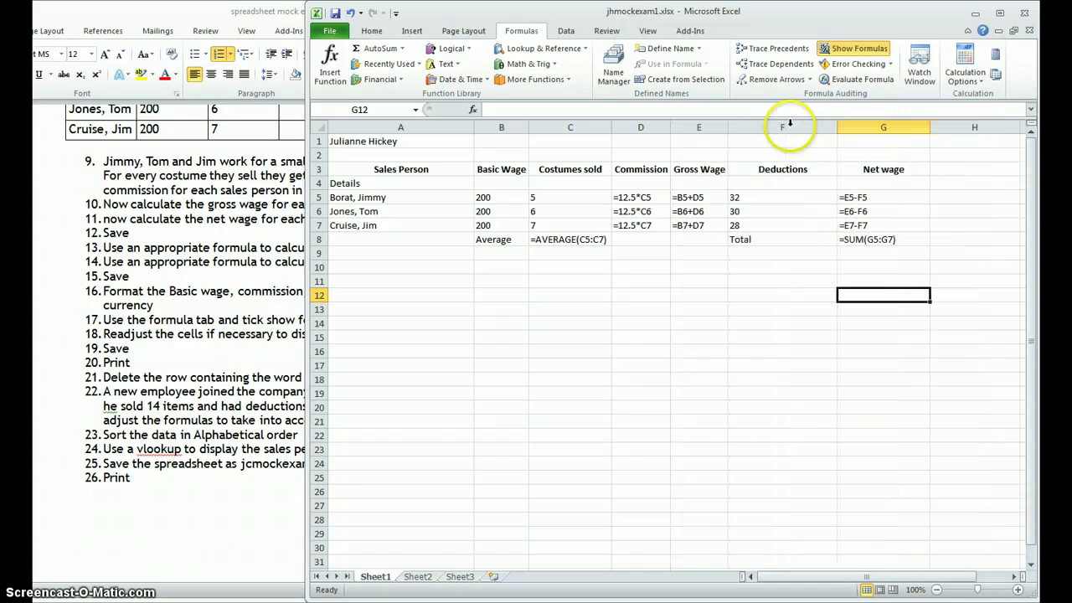
double_click(837, 127)
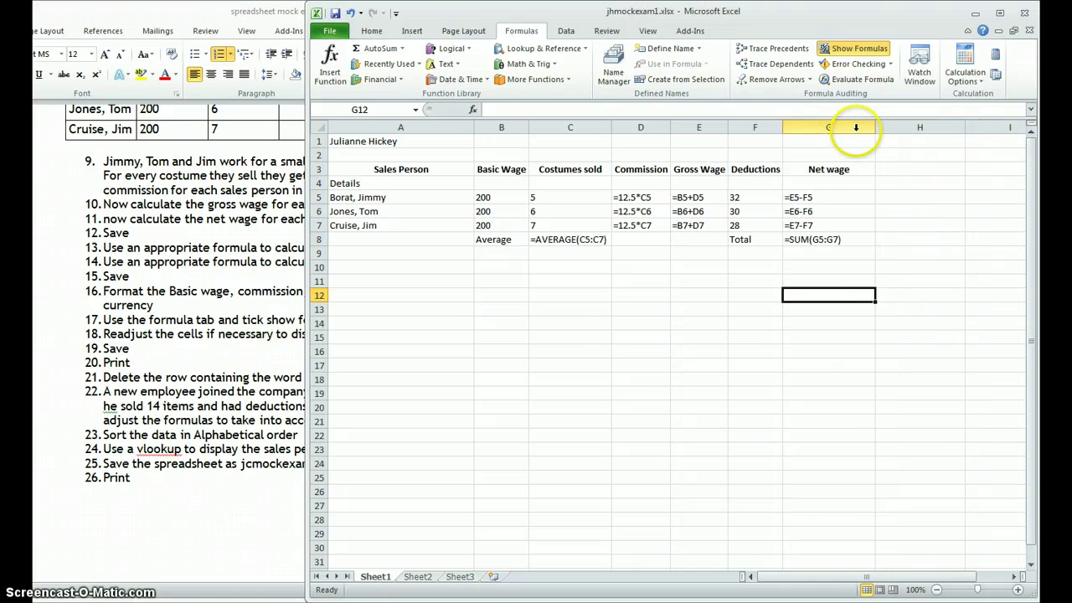
double_click(876, 128)
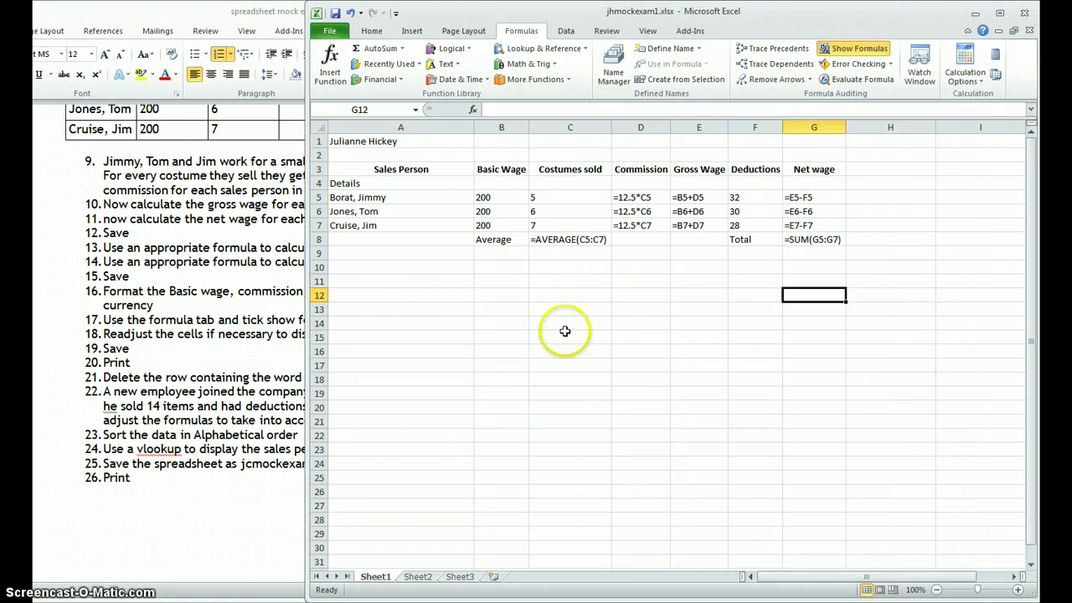
double_click(475, 123)
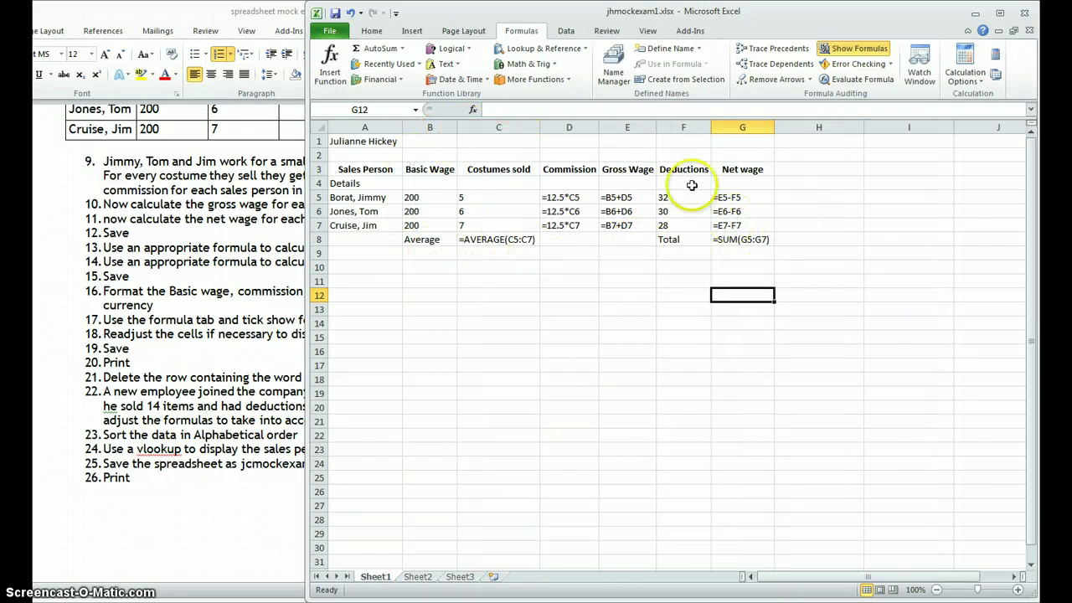
Step: Switch the sheet's page orientation to landscape
left_click(459, 30)
left_click(453, 63)
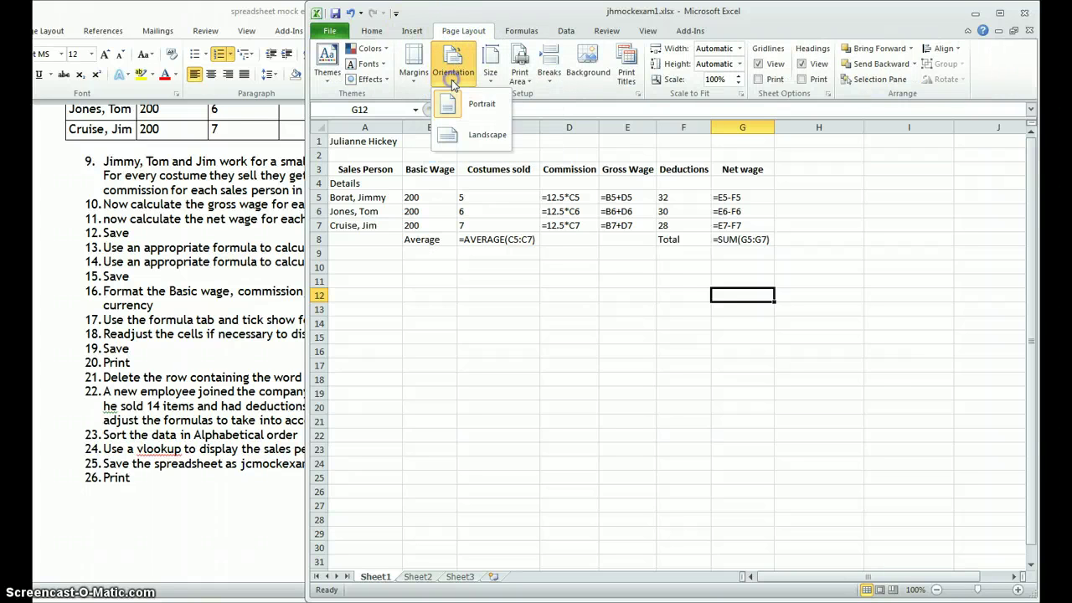
left_click(456, 134)
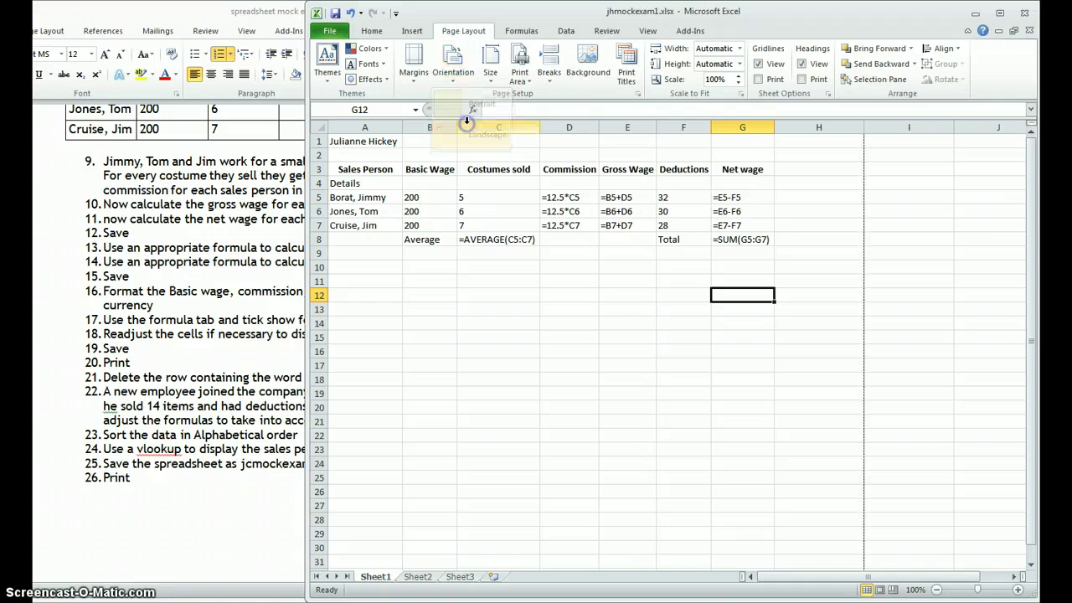
left_click(519, 298)
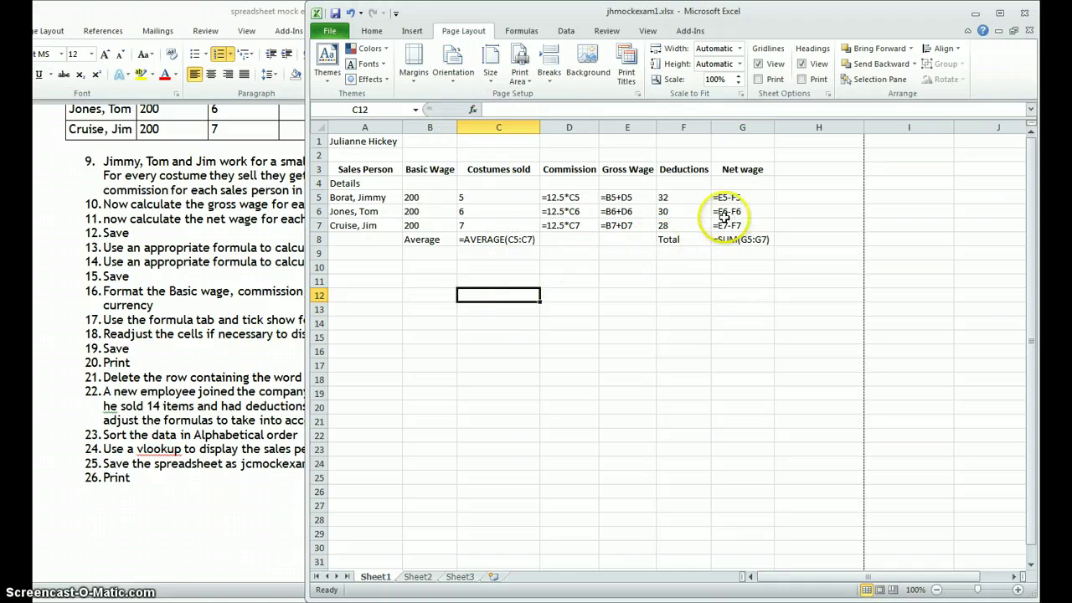
Step: Preview the printout of the sheet, then check the Word instructions before returning to Excel
left_click(327, 31)
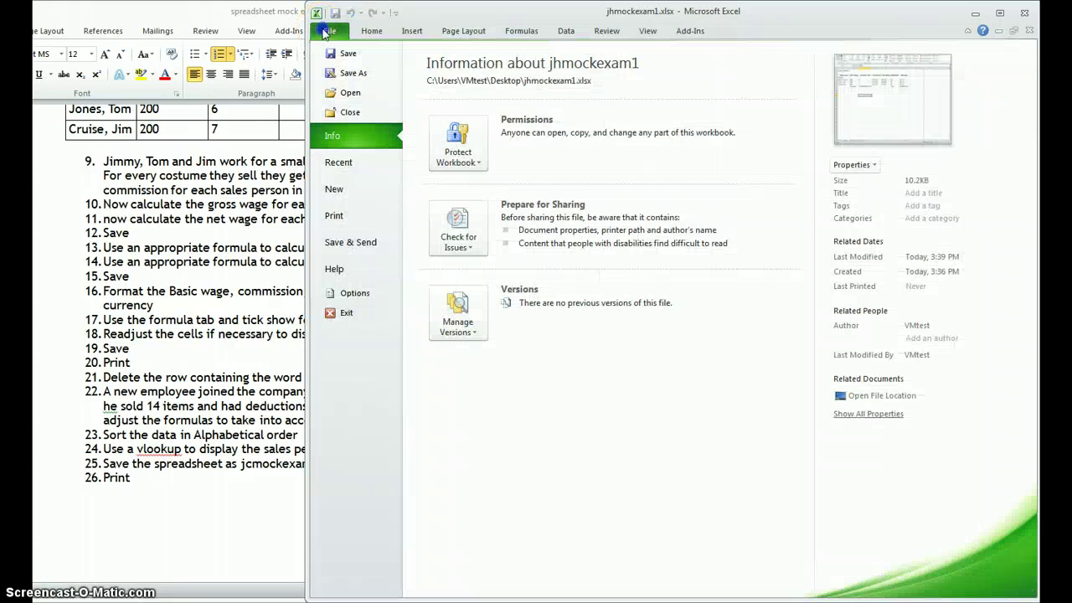
left_click(334, 215)
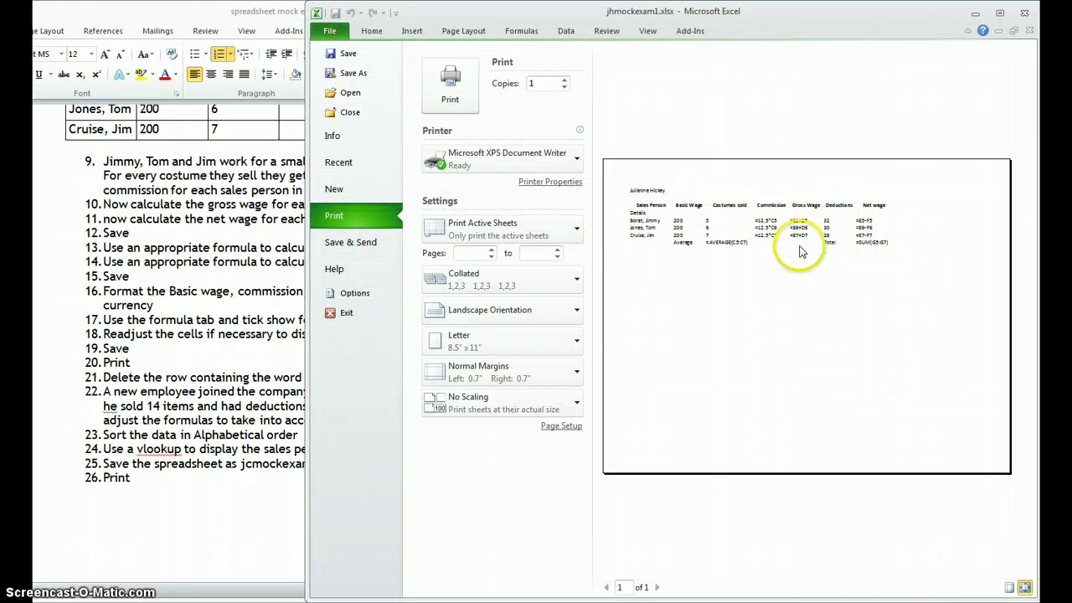
left_click(371, 31)
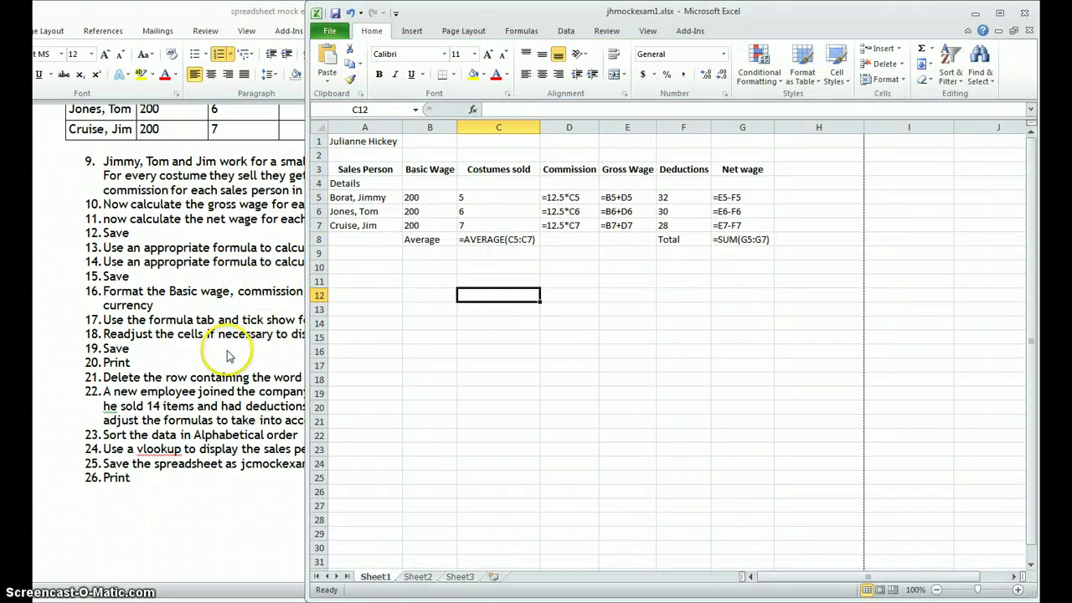
left_click(227, 352)
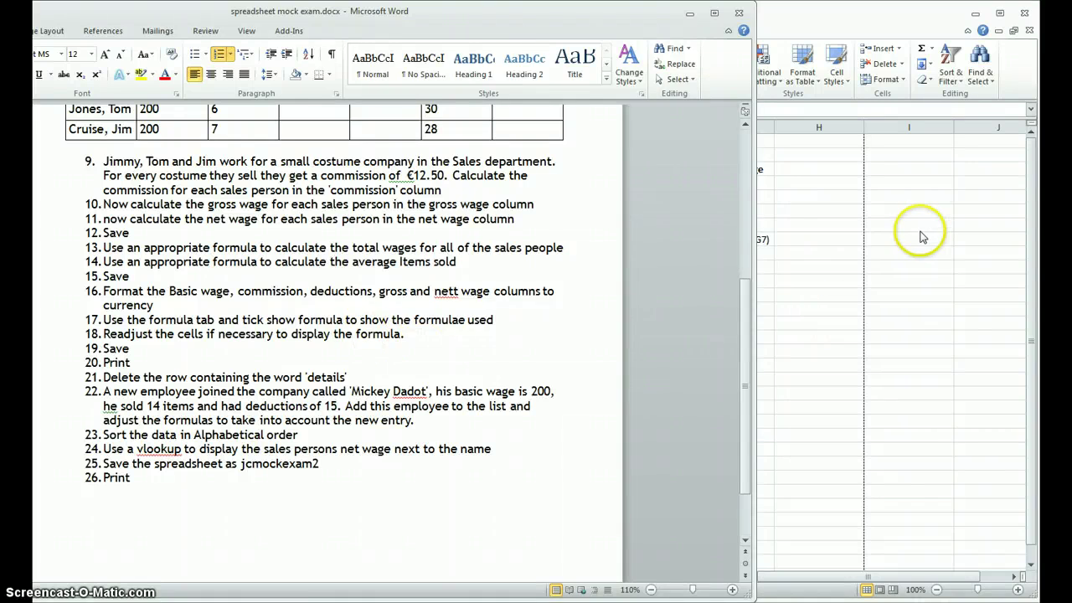
left_click(889, 230)
Step: Save the jhmockexam1 workbook and reopen the print preview
left_click(330, 31)
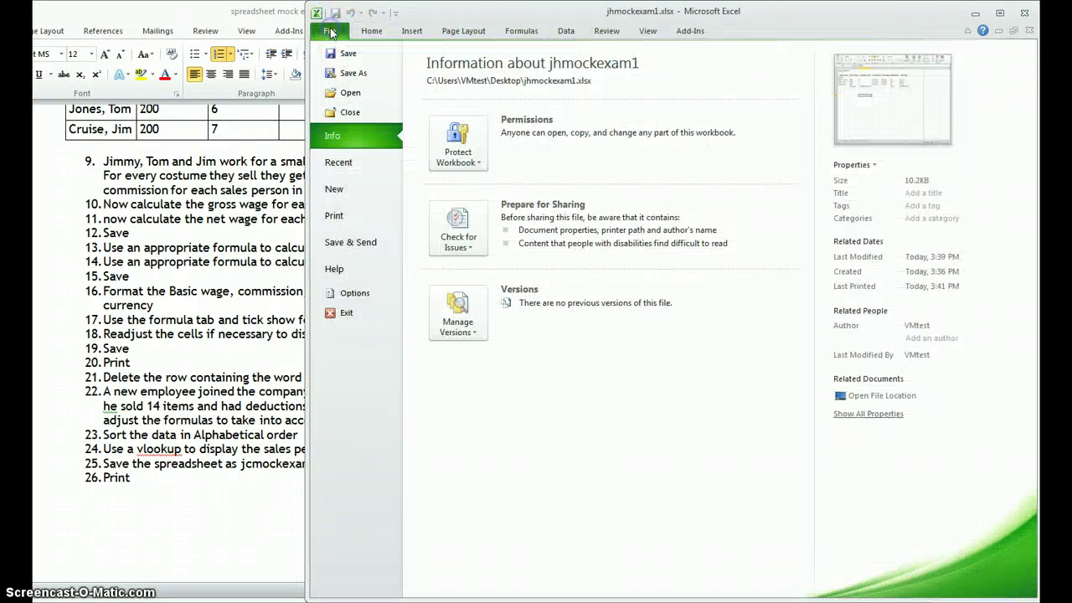
left_click(345, 56)
left_click(330, 31)
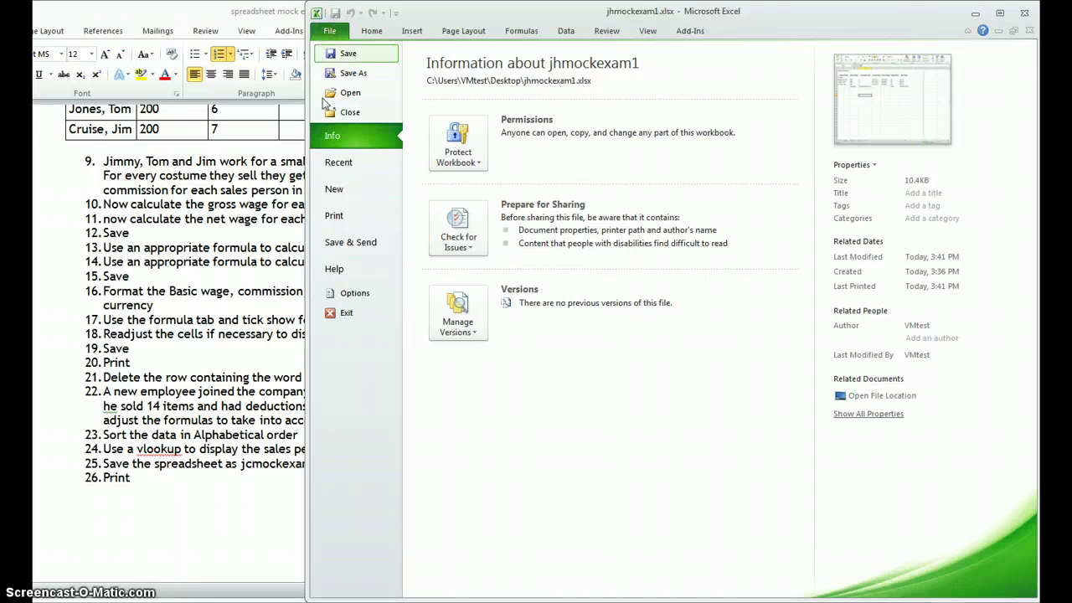
left_click(339, 215)
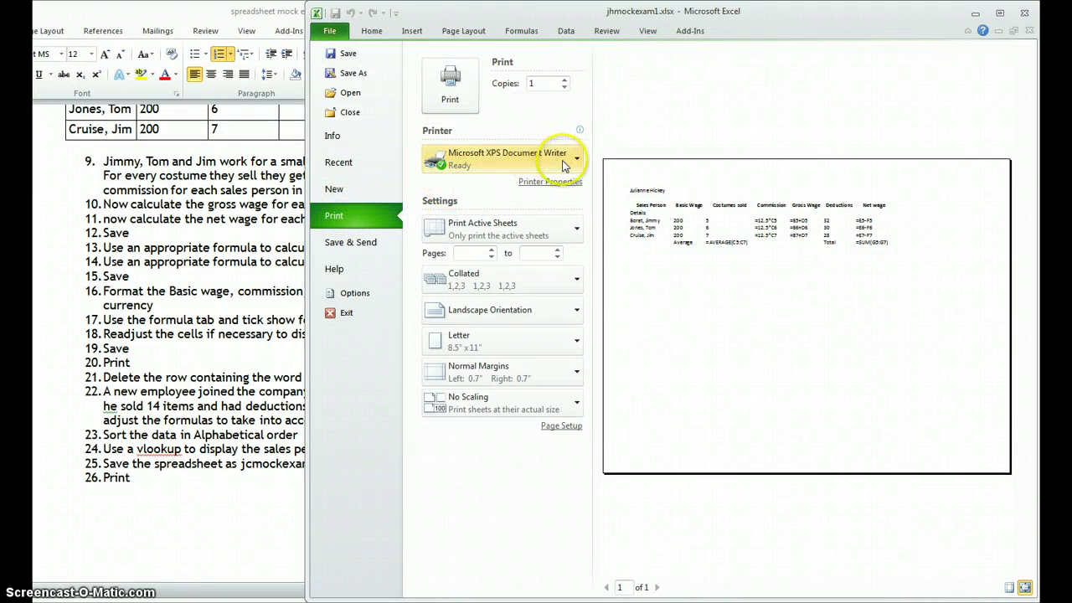
Step: Save a PDF (*.pdf) copy of the formula sheet as jhmockexam1.pdf, opening it after publishing
left_click(350, 73)
left_click(464, 257)
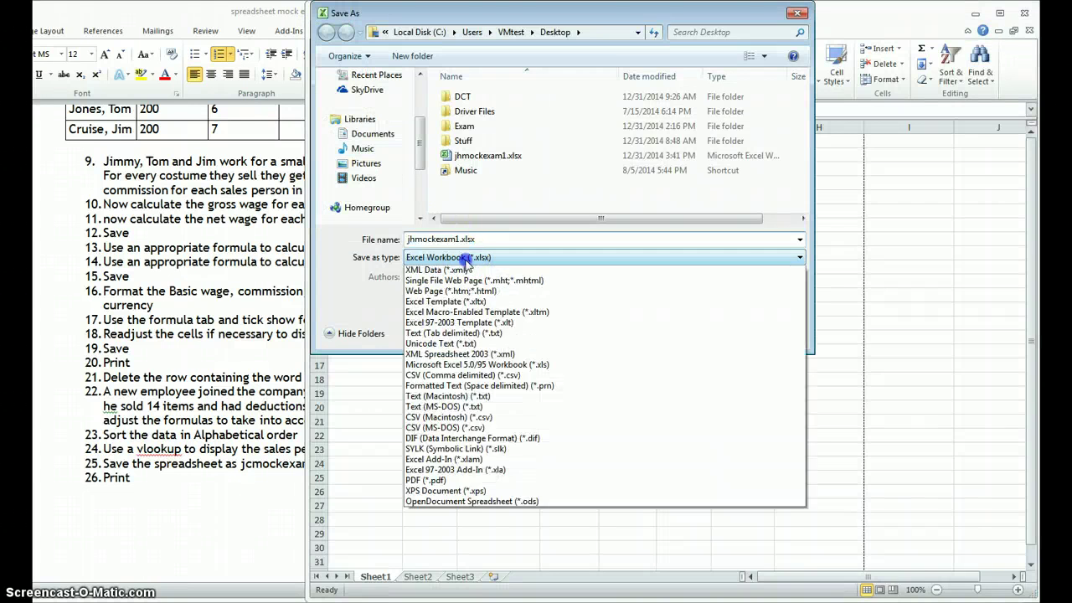
left_click(474, 524)
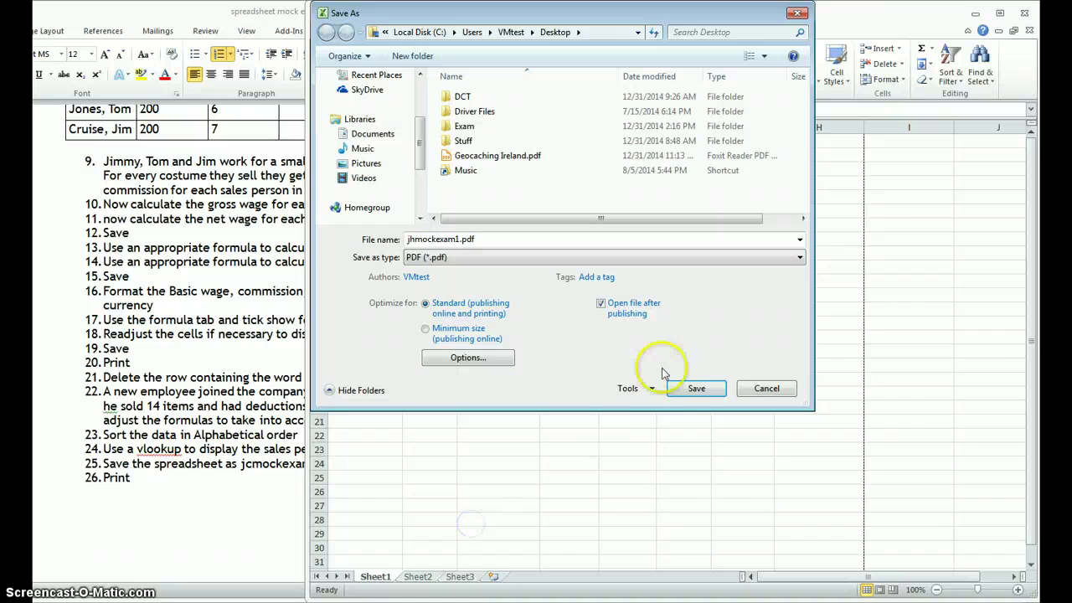
left_click(699, 390)
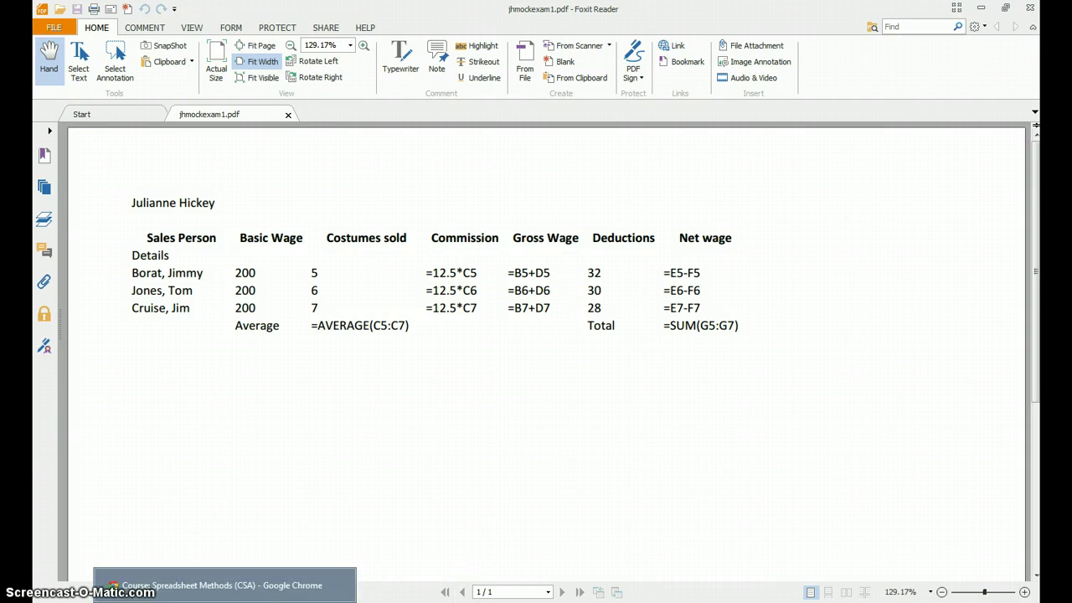
Step: Bring Excel in front of Foxit Reader, consult the Word instructions, then return to the Excel sheet
left_click(251, 601)
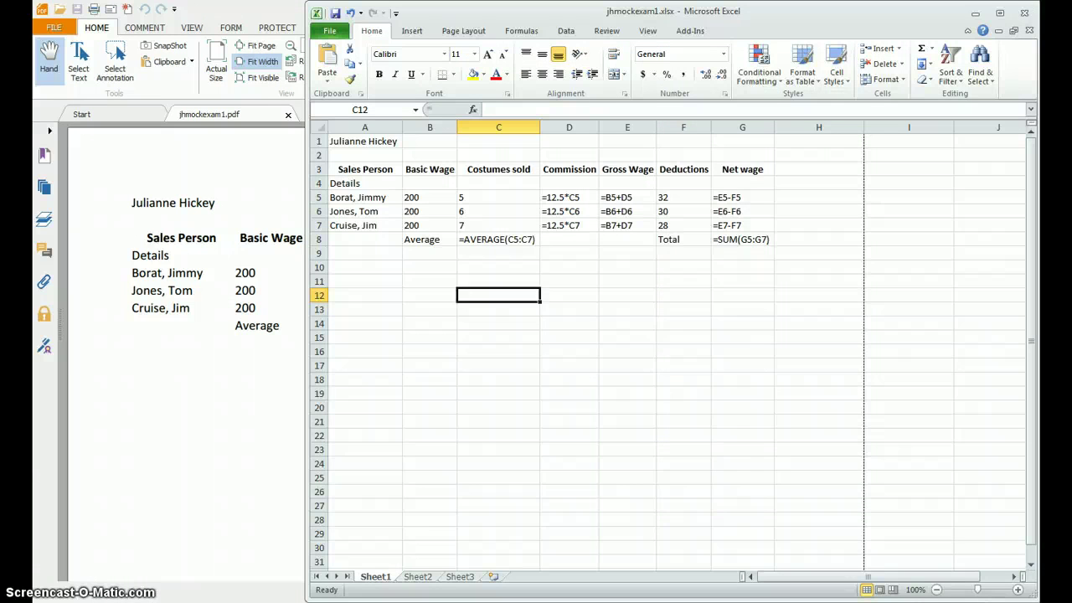
left_click(289, 601)
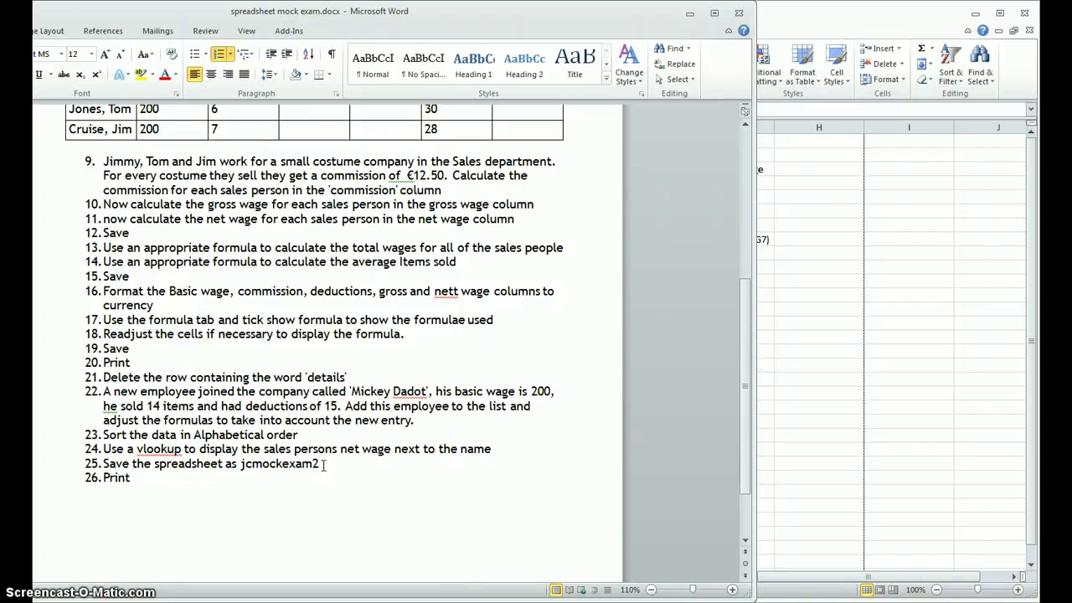
left_click(795, 186)
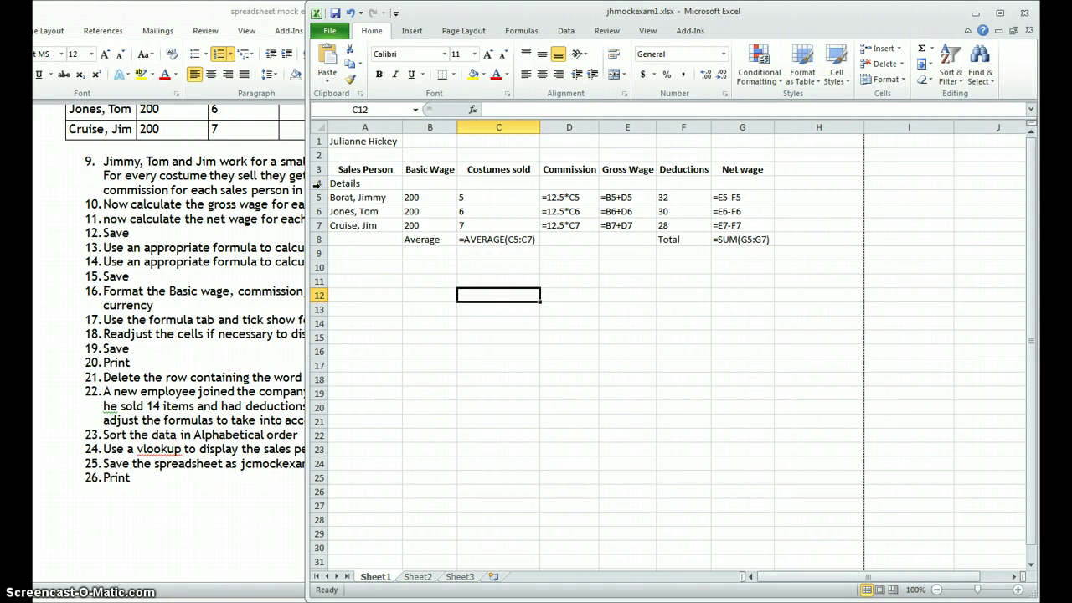
Step: Delete row 4, which holds Details
left_click(317, 183)
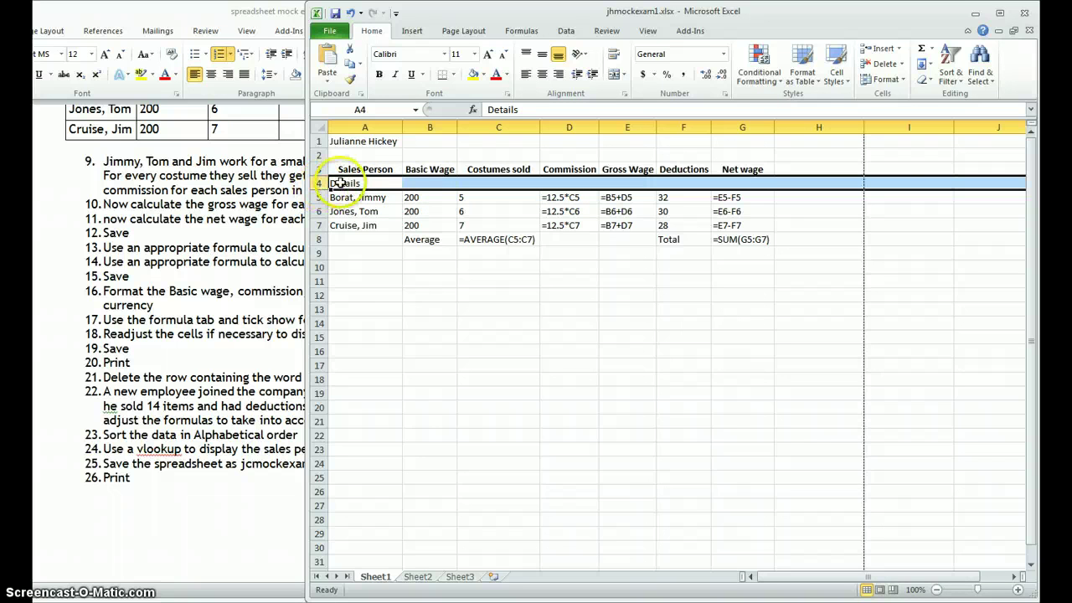
right_click(320, 182)
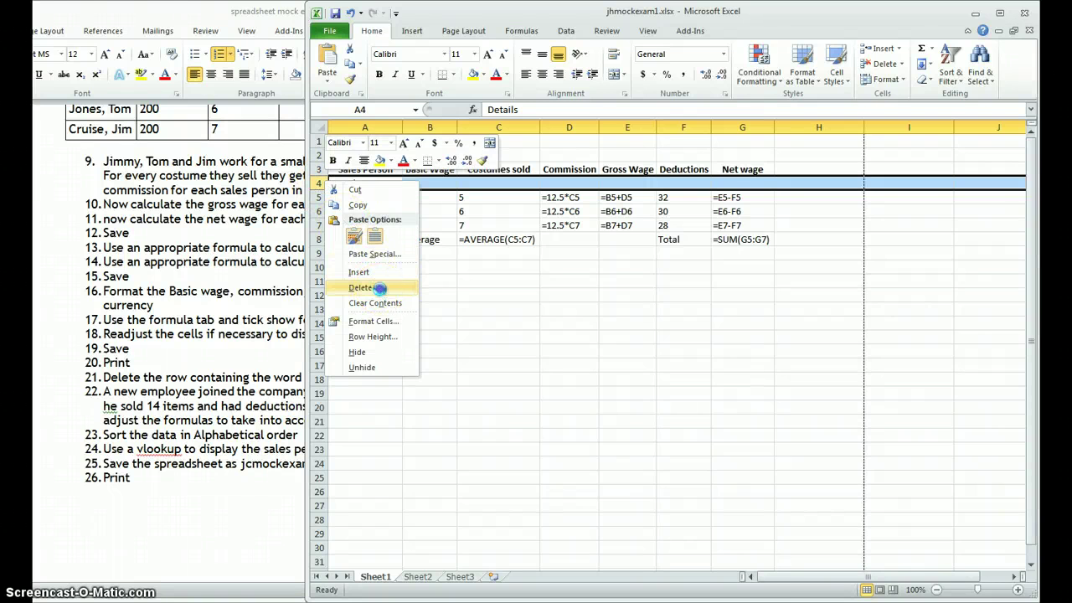
left_click(379, 289)
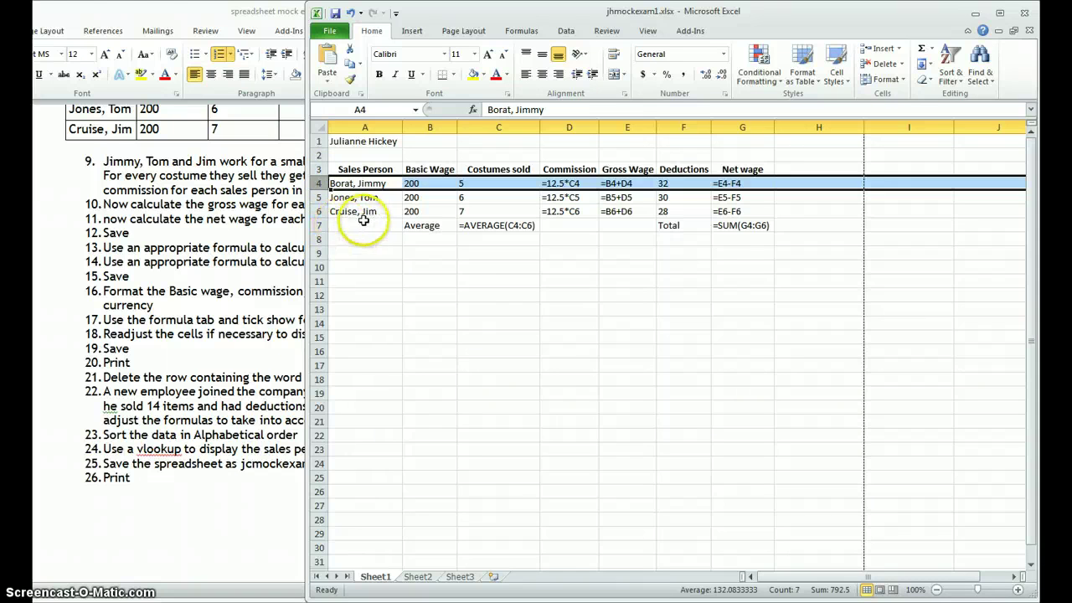
Step: Insert a blank row 4 above the first salesperson
right_click(318, 183)
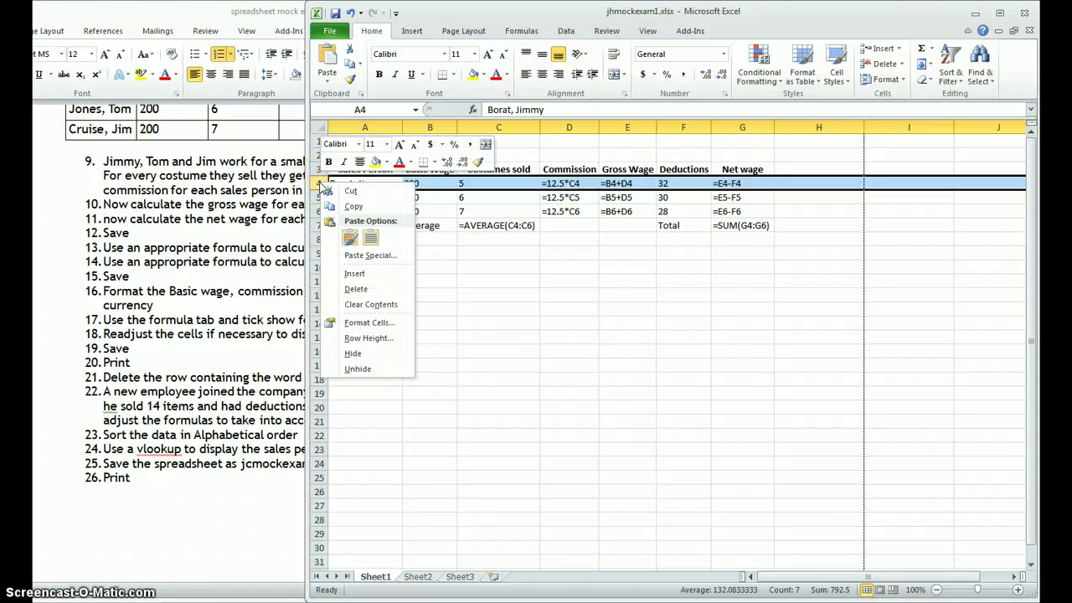
left_click(353, 272)
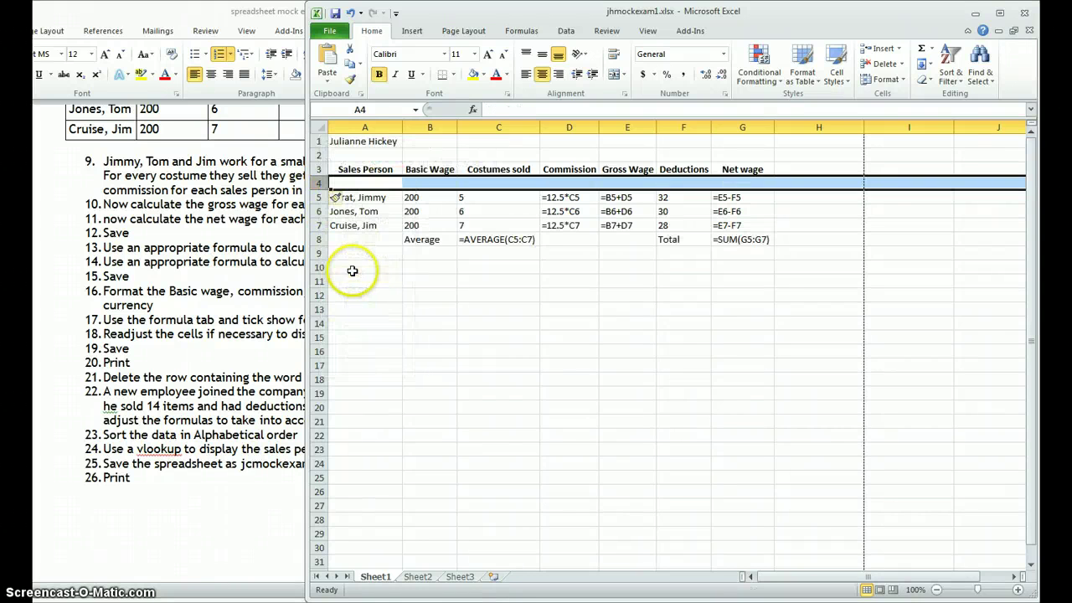
left_click(347, 182)
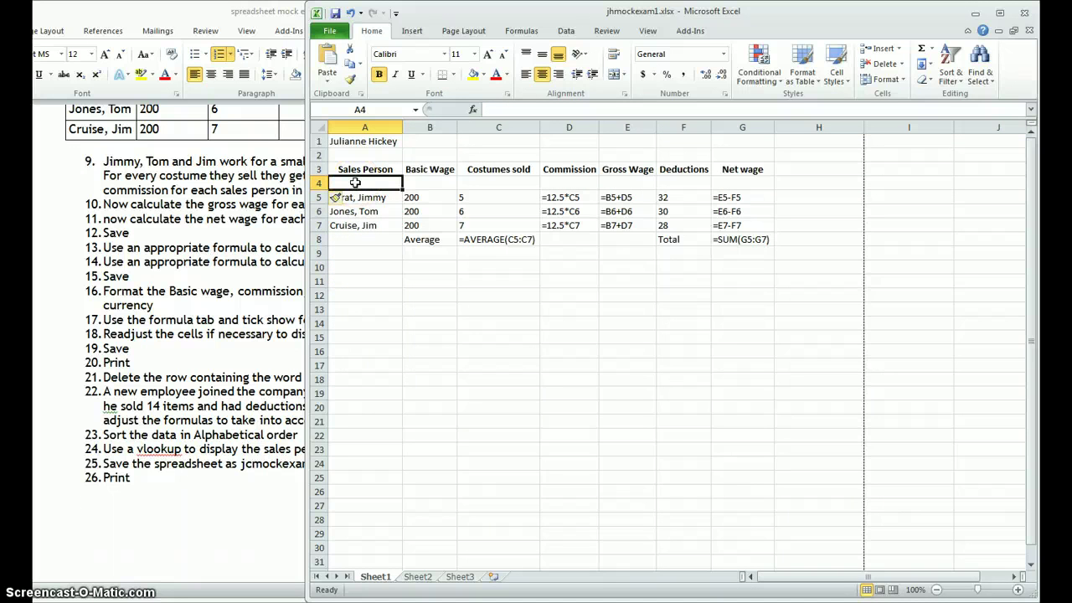
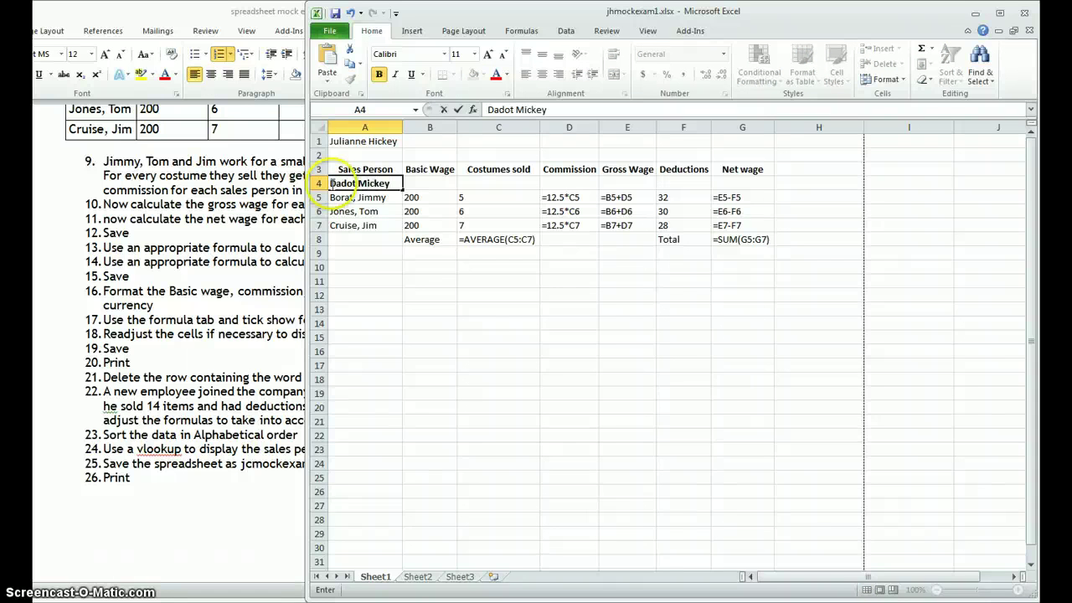
Step: Enter the new employee's name in A4, unbold row 4, and enter basic wage 200 and 14 costumes sold
left_click(318, 183)
left_click(379, 75)
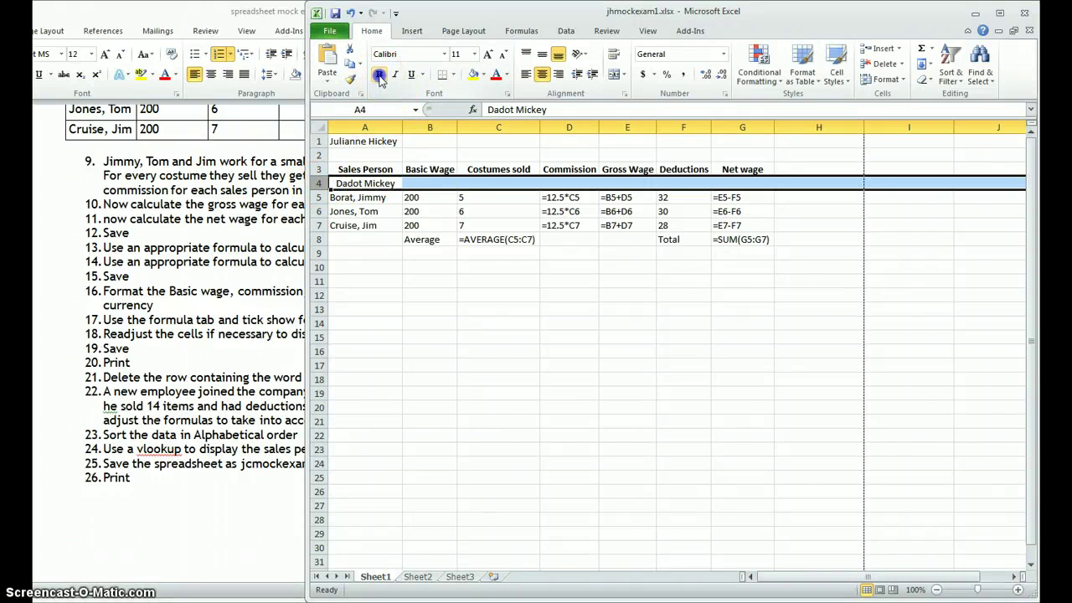
left_click(430, 181)
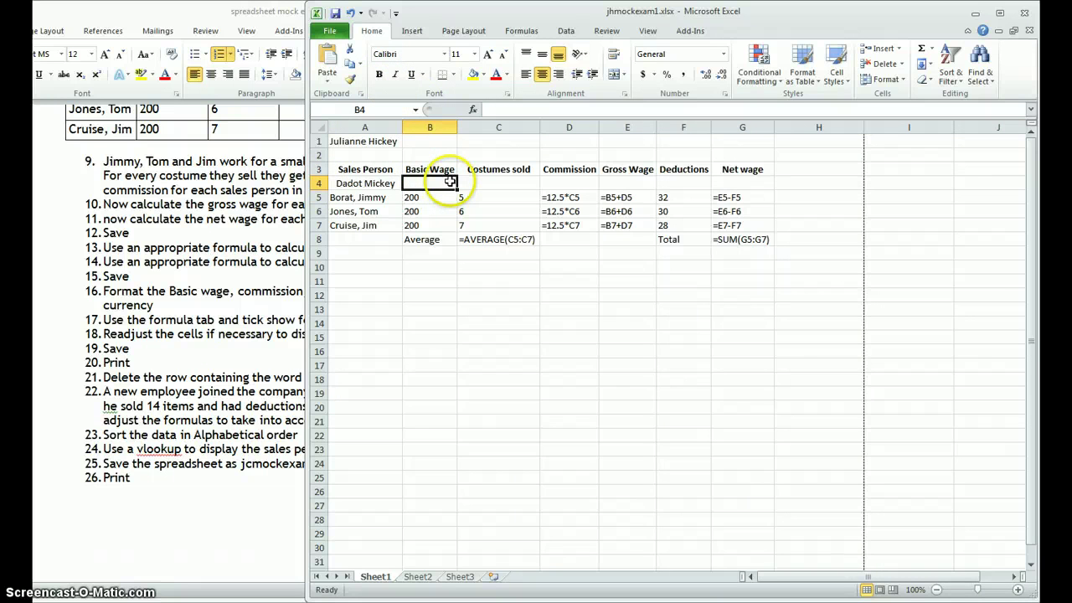
type("200")
key("Tab")
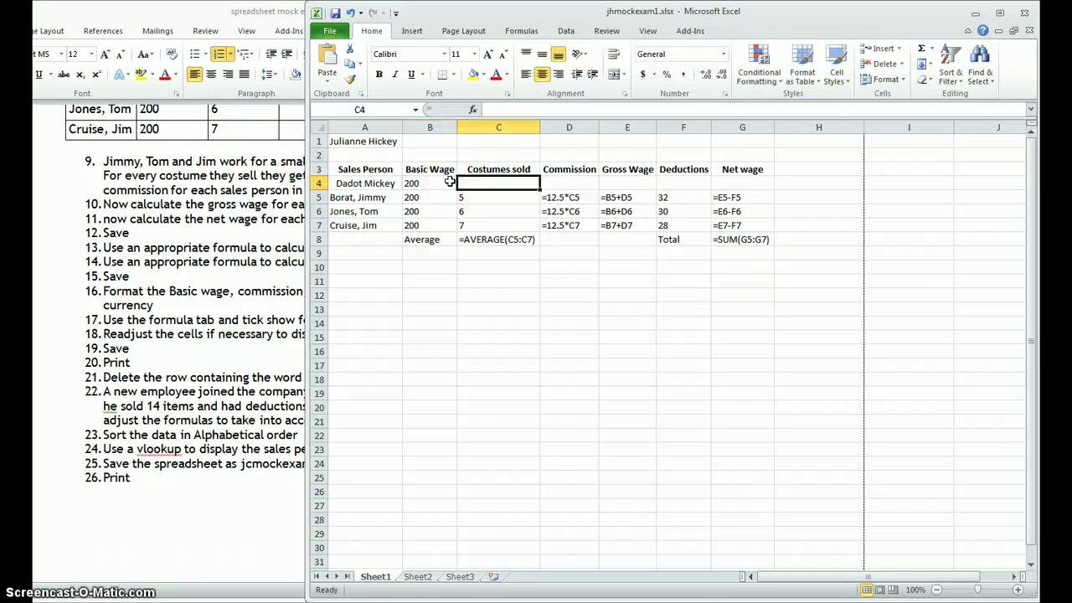
type("14")
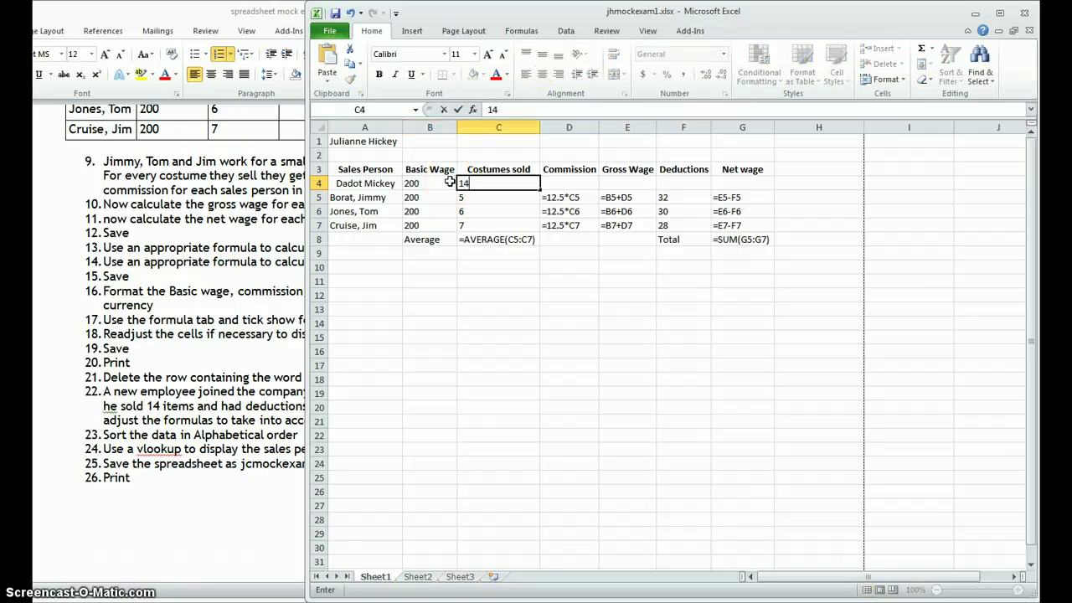
Step: Enter deductions of 15 in F4 and add a comma after the surname in the name
left_click(671, 183)
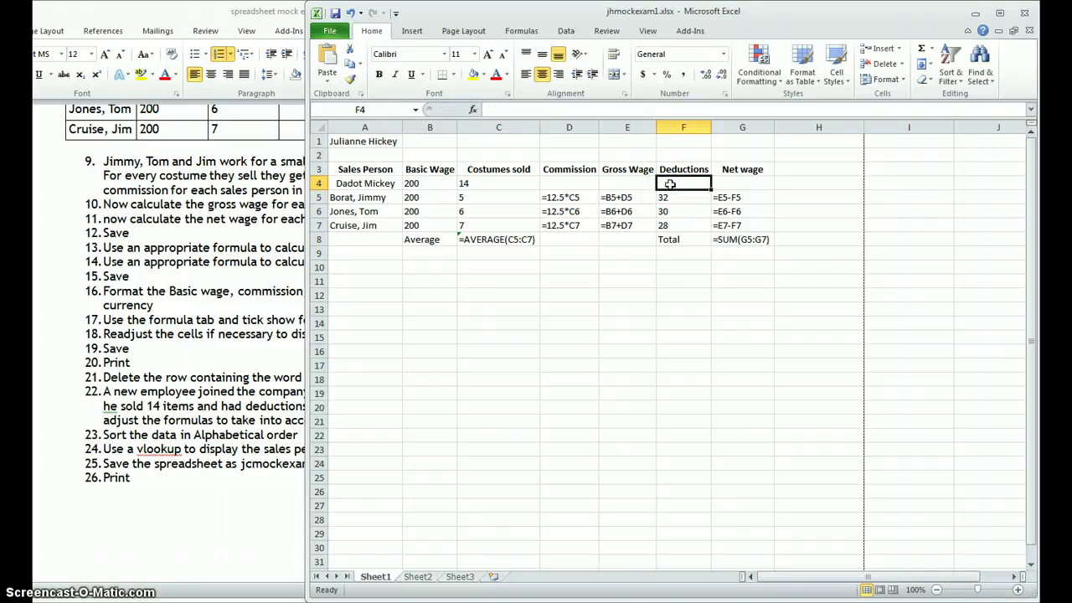
type("20")
left_click(211, 342)
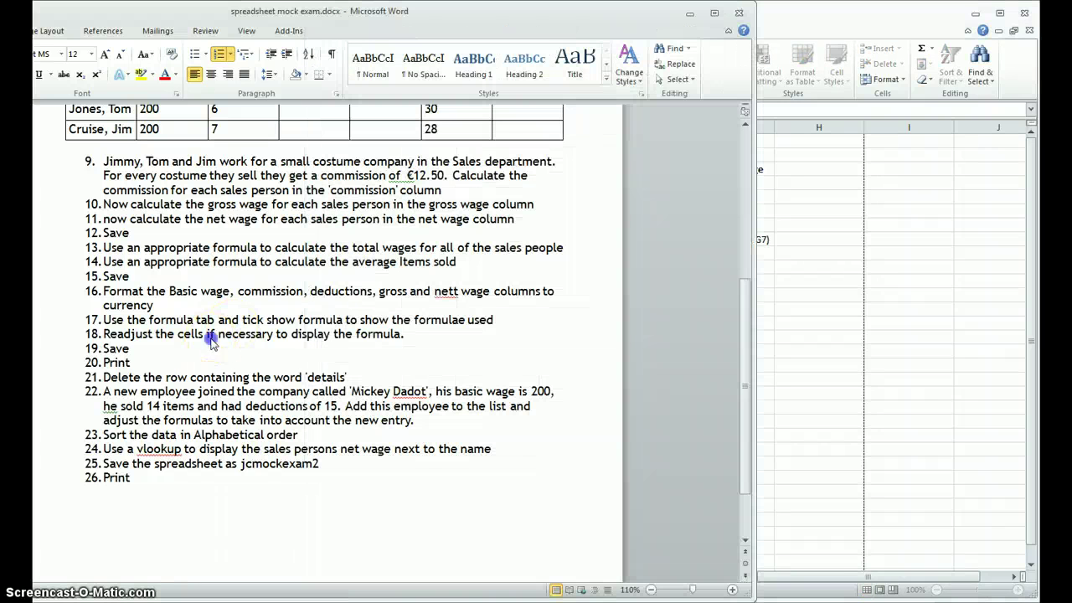
left_click(815, 190)
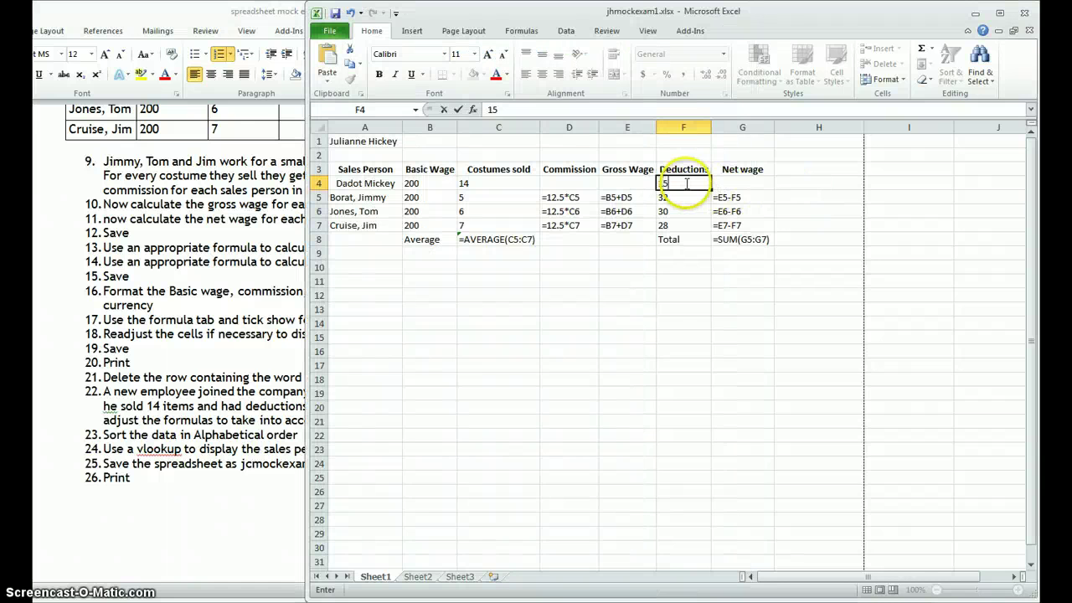
left_click(348, 183)
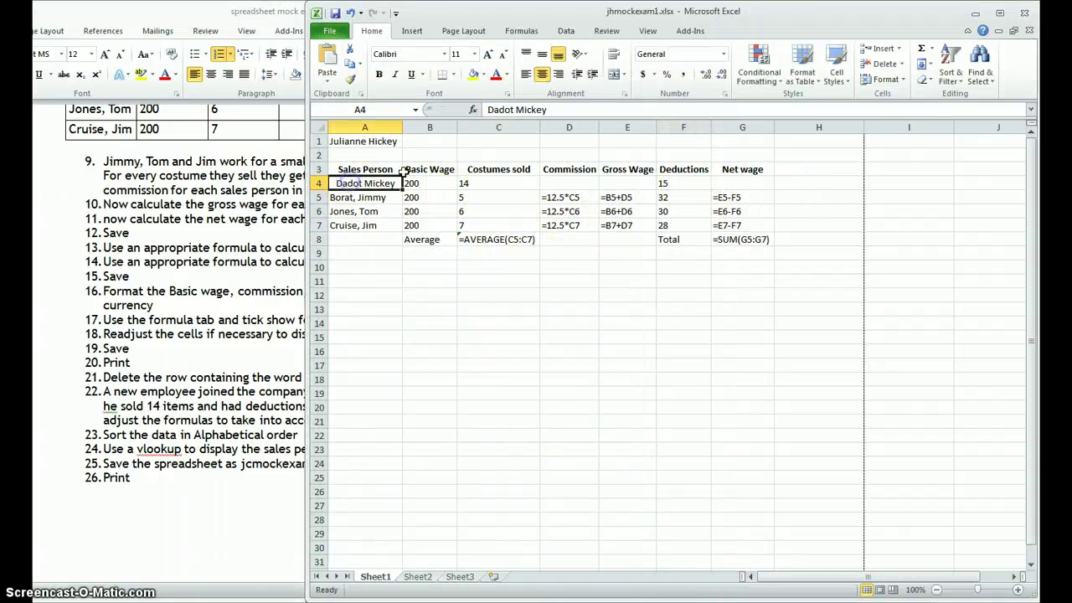
left_click(513, 109)
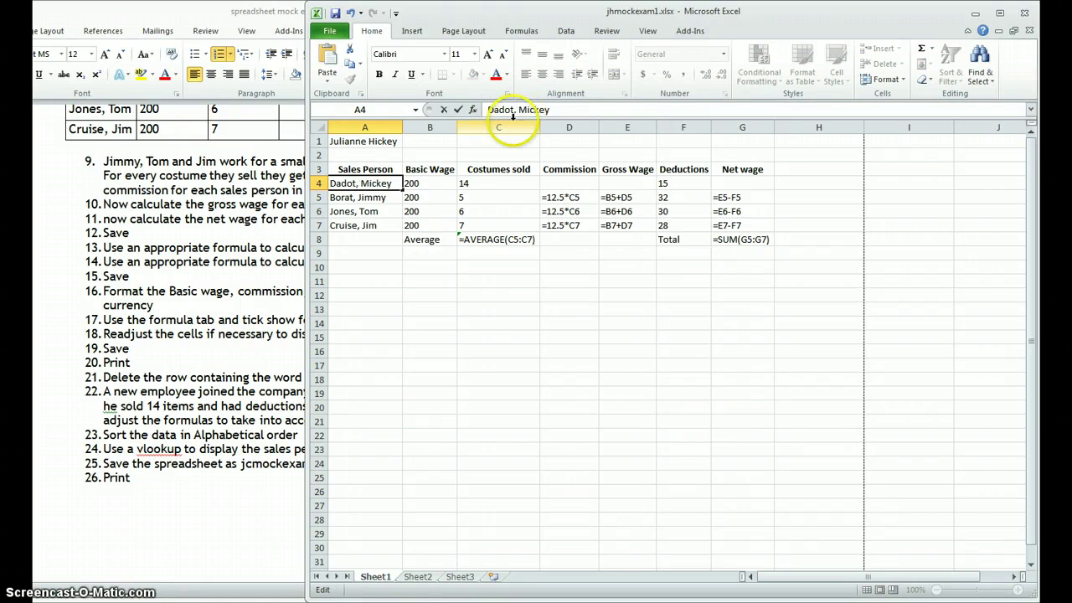
key("Return")
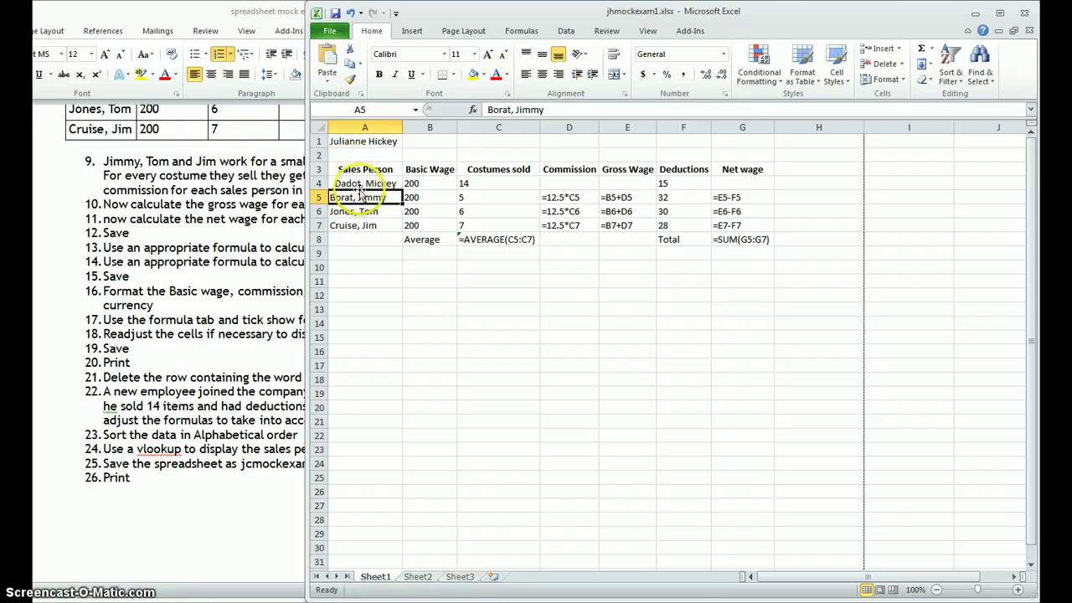
Step: Left-align the new employee's name in A4
left_click(352, 183)
left_click(527, 76)
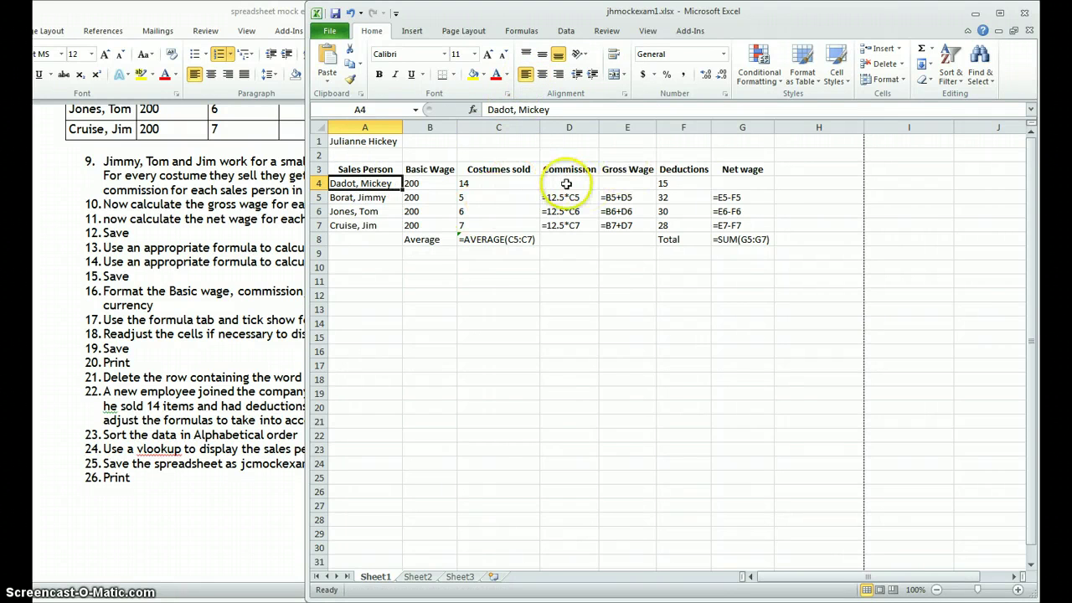
left_click(567, 183)
Step: Fill the commission, gross wage and net wage formulas up from row 5 into D4, E4 and G4
left_click(586, 199)
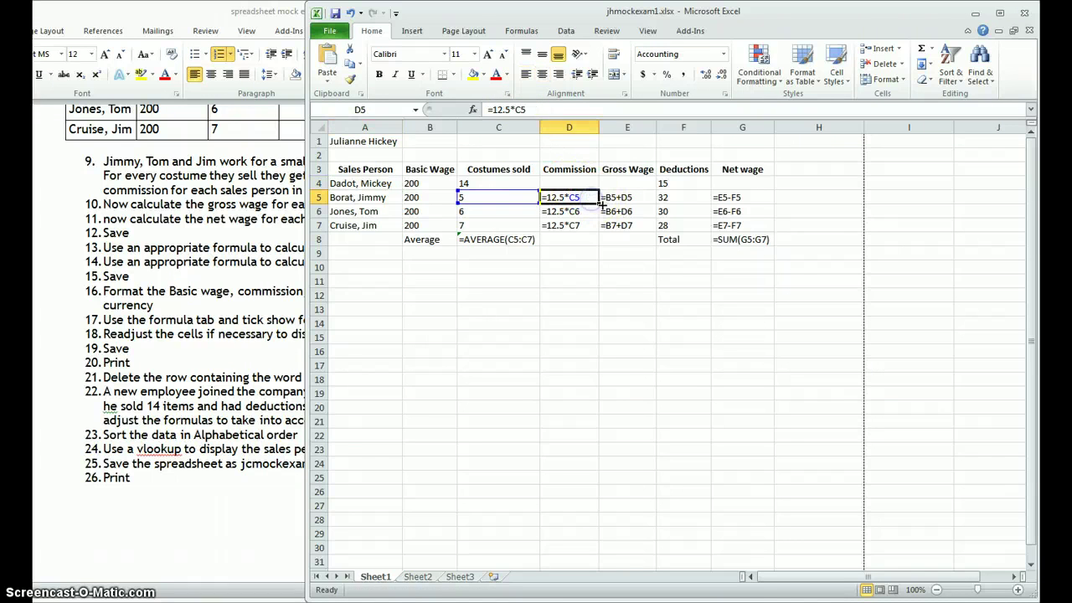
left_click_drag(599, 201, 600, 179)
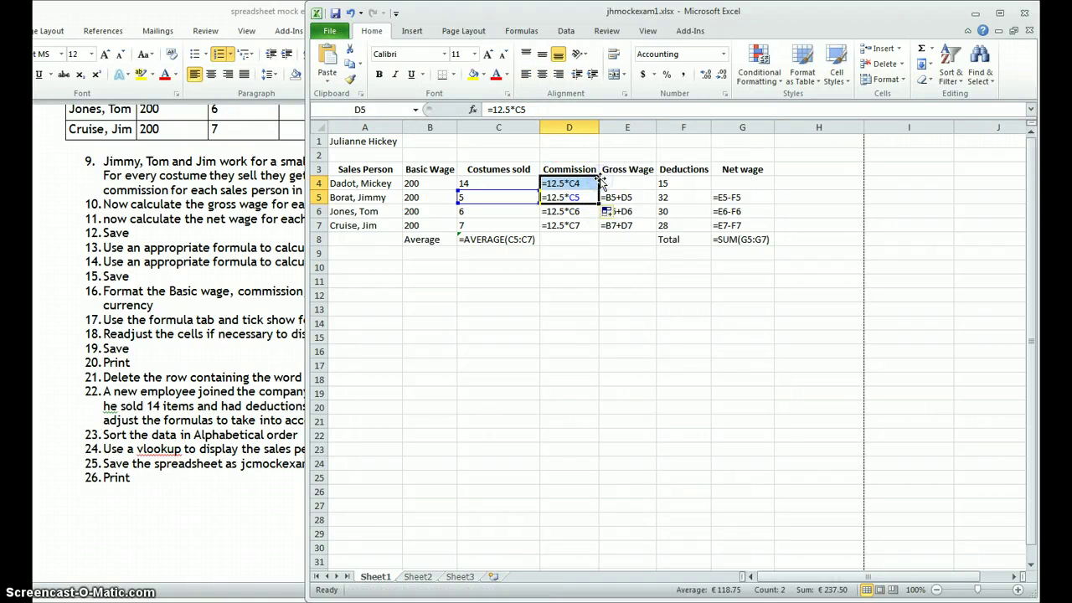
left_click(648, 201)
left_click_drag(658, 204, 653, 179)
left_click(749, 201)
left_click_drag(775, 203, 766, 179)
left_click(754, 295)
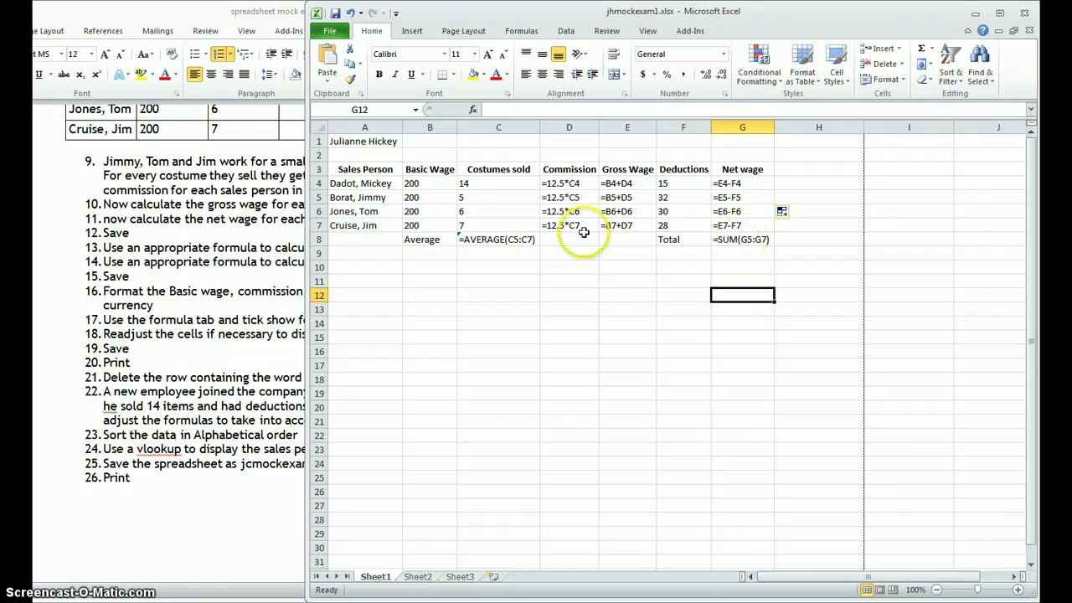
double_click(498, 240)
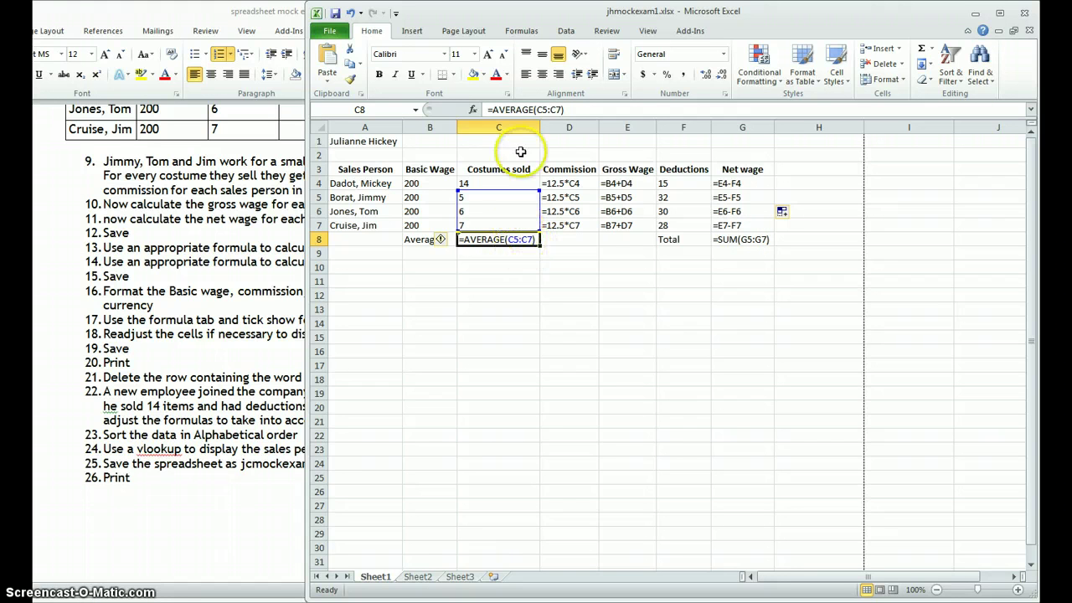
Step: Change the average formula in C8 to =AVERAGE(C4:C7)
left_click(542, 110)
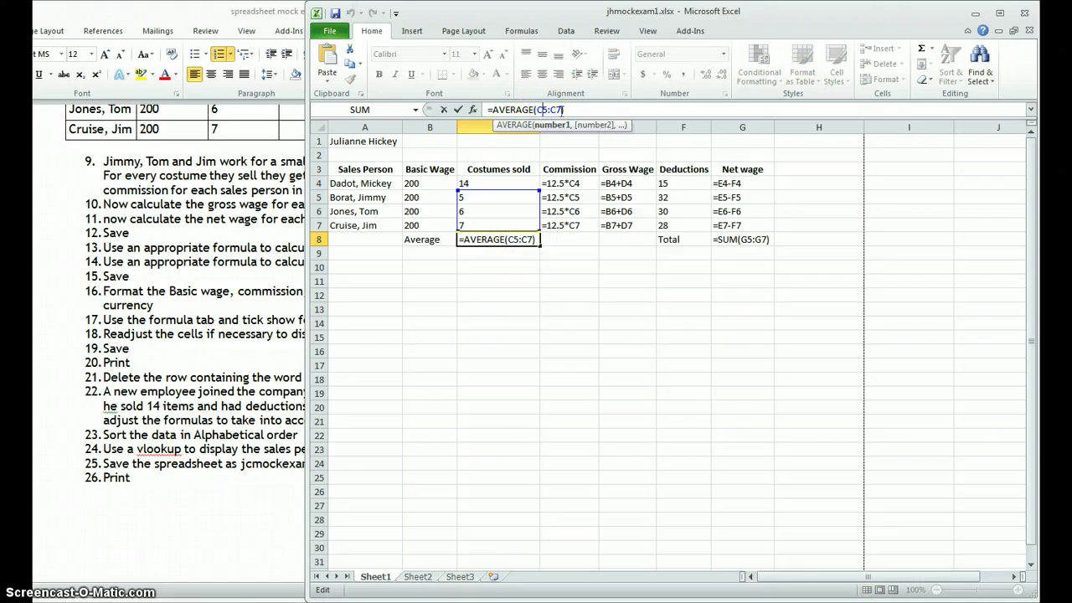
key("Delete")
type("4")
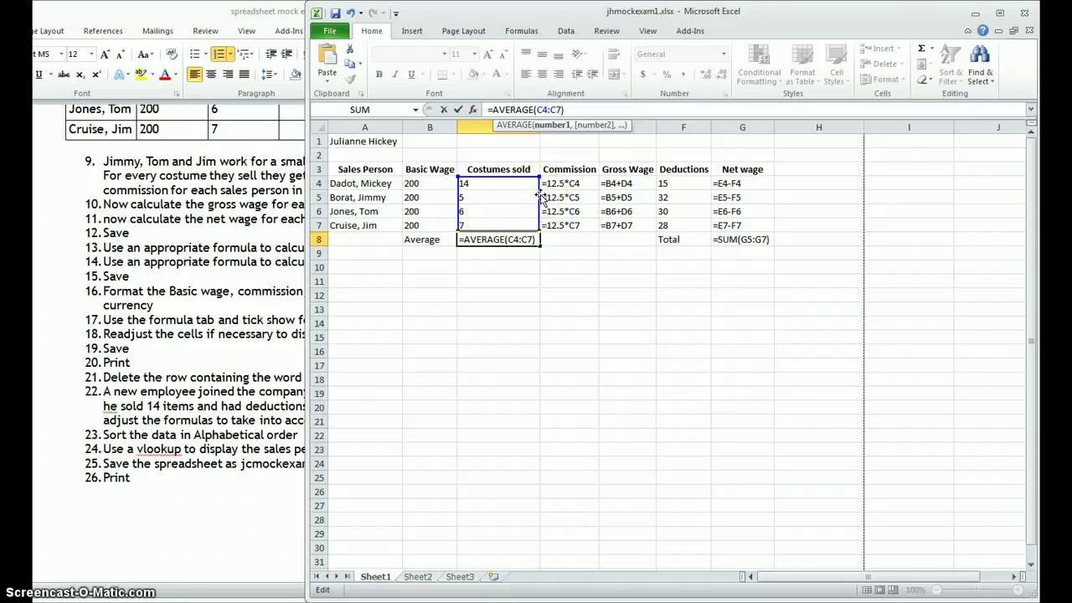
key("Return")
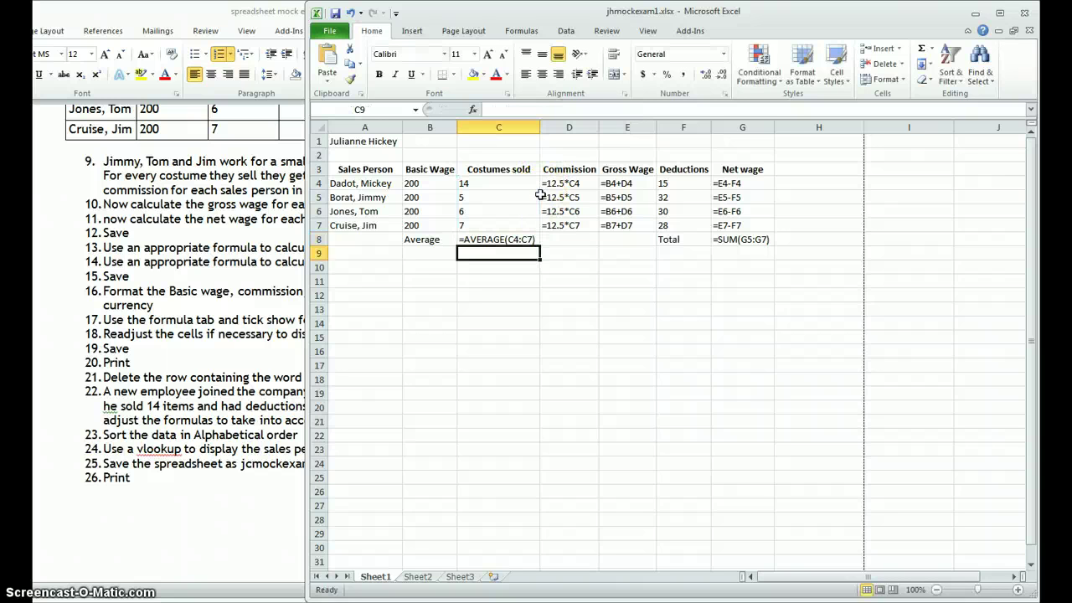
Step: Change the total formula in G8 to =SUM(G4:G7)
double_click(741, 240)
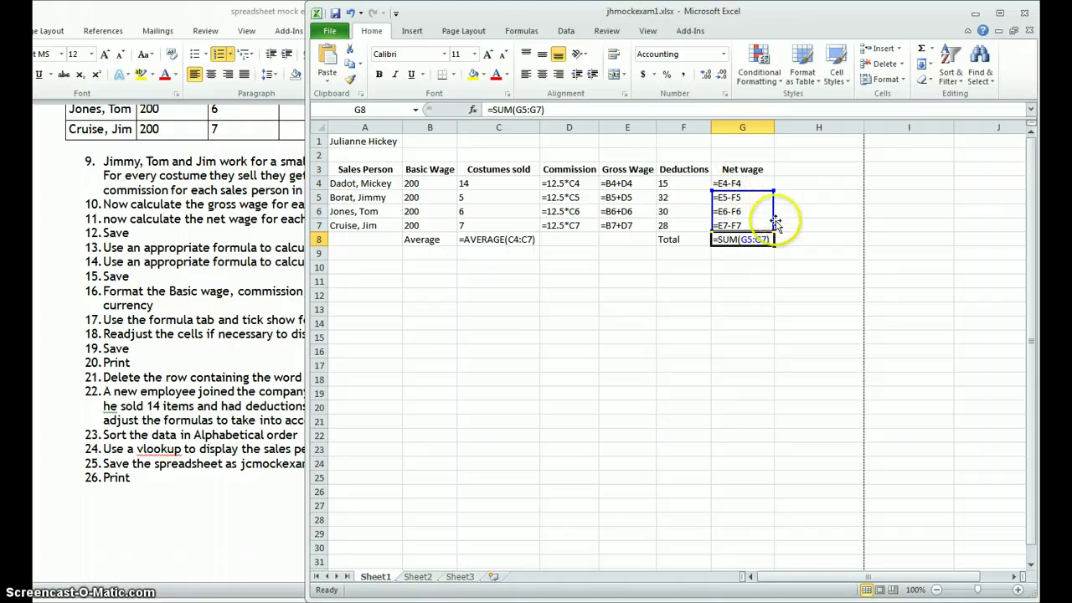
left_click(537, 109)
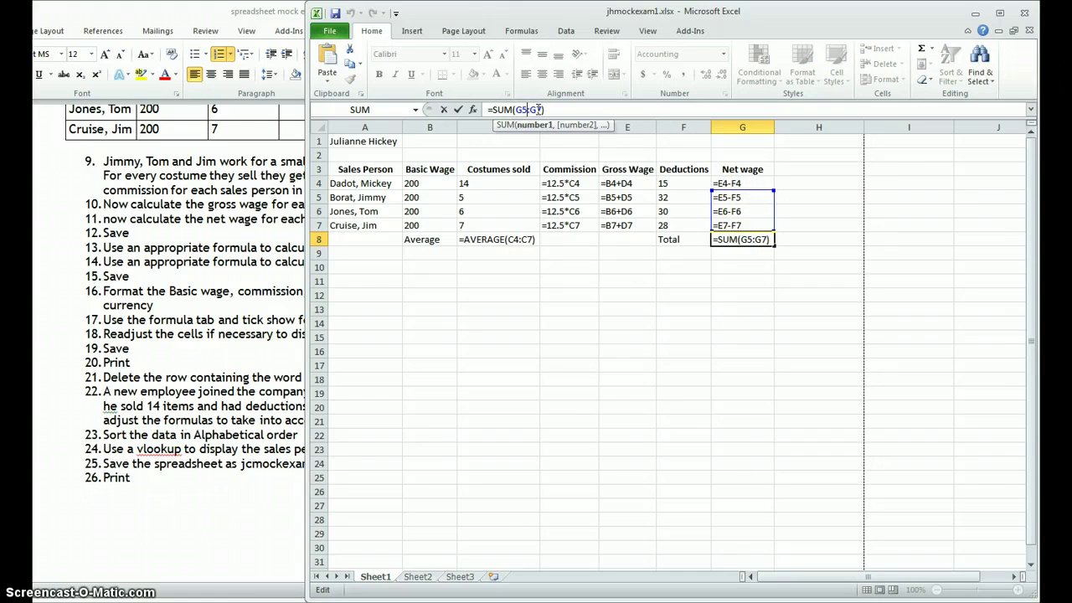
key("BackSpace")
type("4")
key("Return")
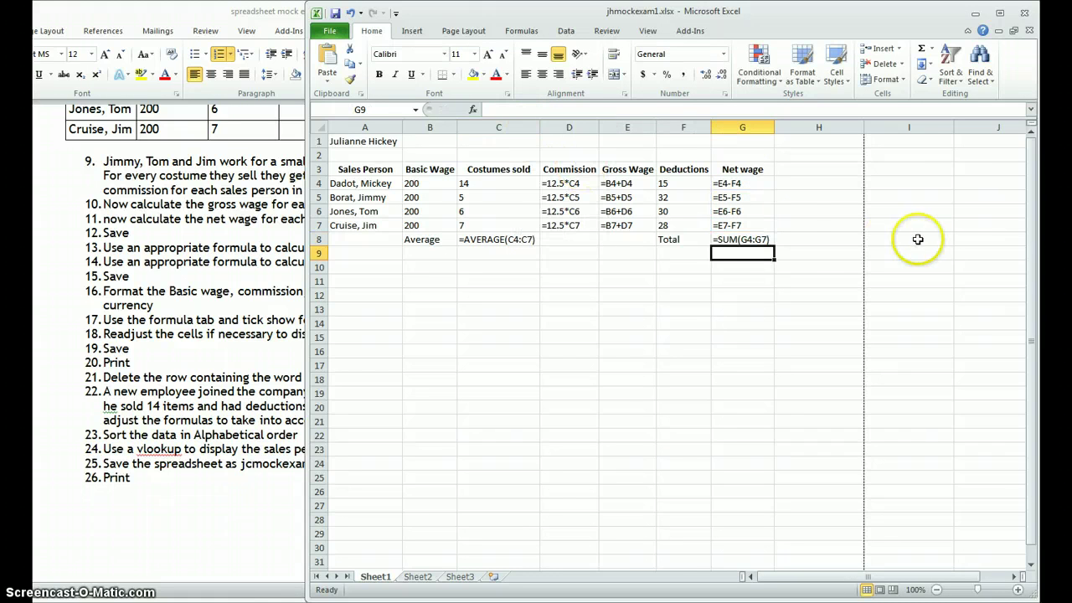
left_click(748, 239)
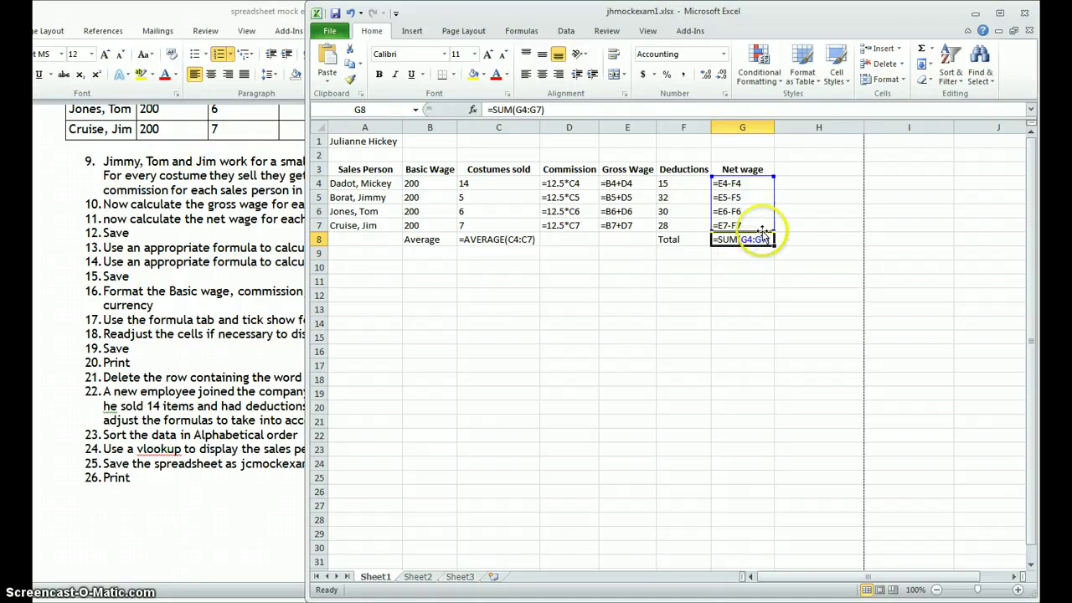
left_click(736, 254)
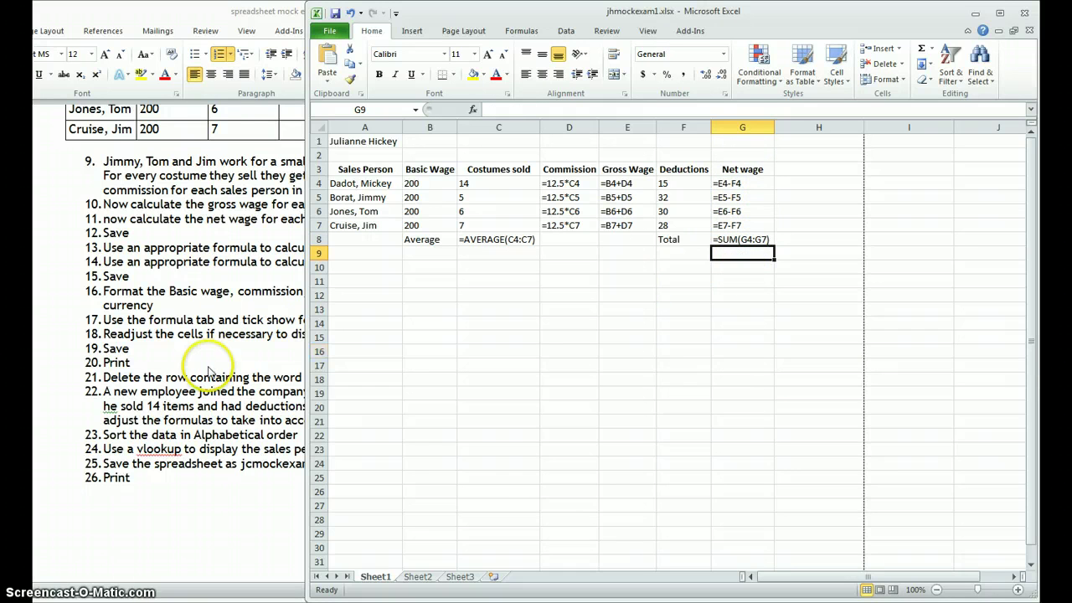
left_click(211, 369)
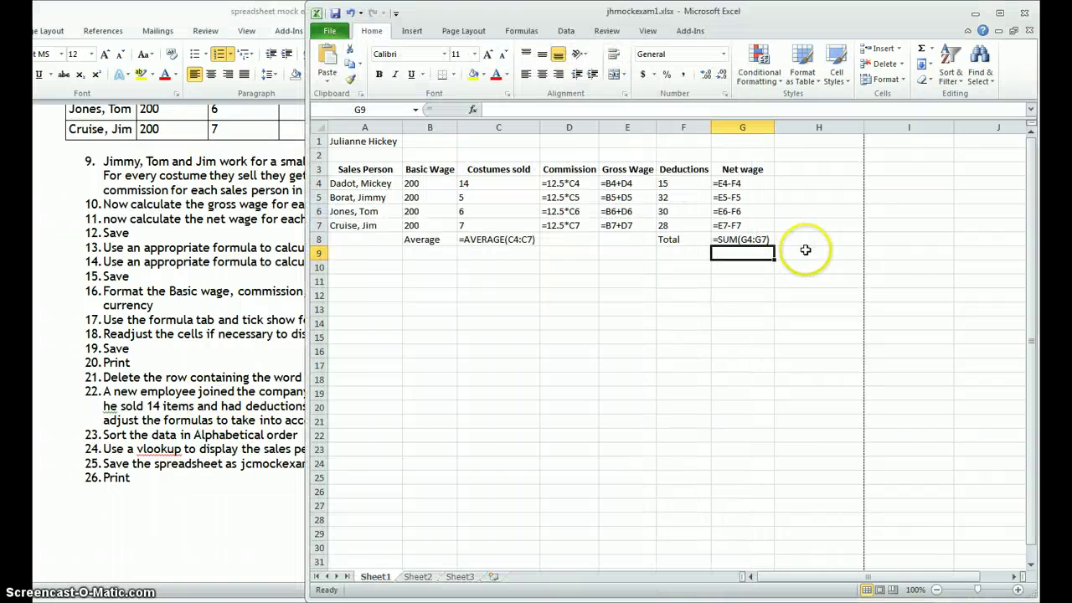
left_click(765, 253)
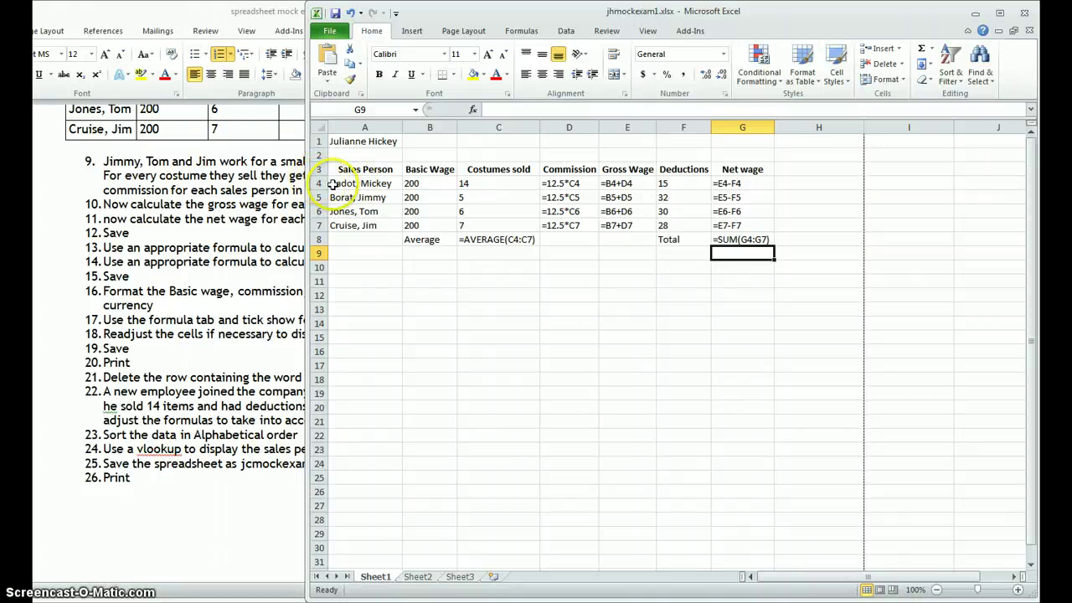
left_click(335, 170)
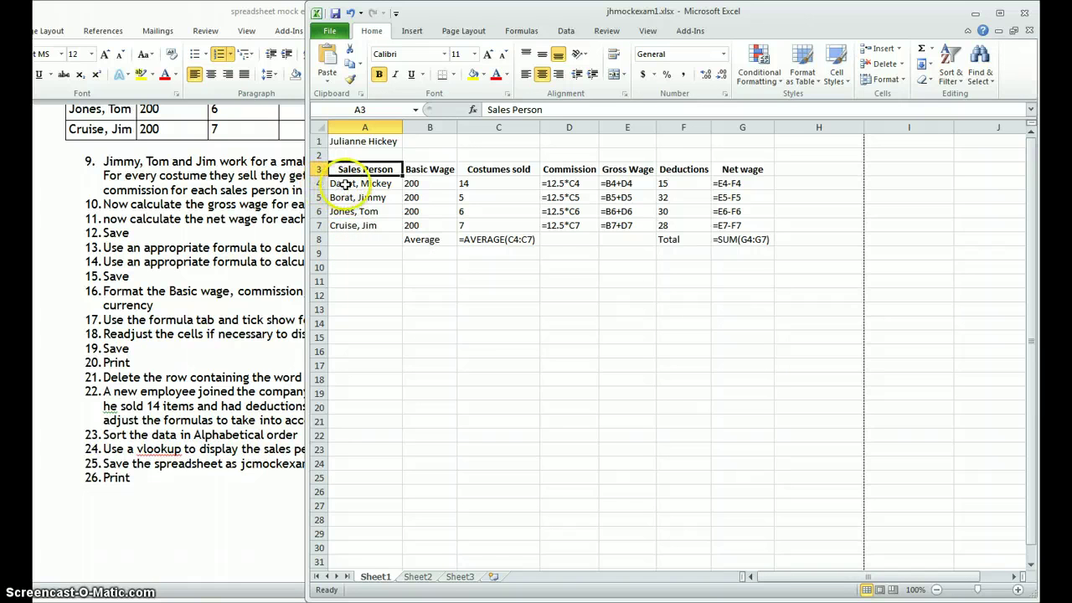
Step: Sort the salesperson data in A4:G7 alphabetically A to Z by name
left_click_drag(344, 184, 737, 219)
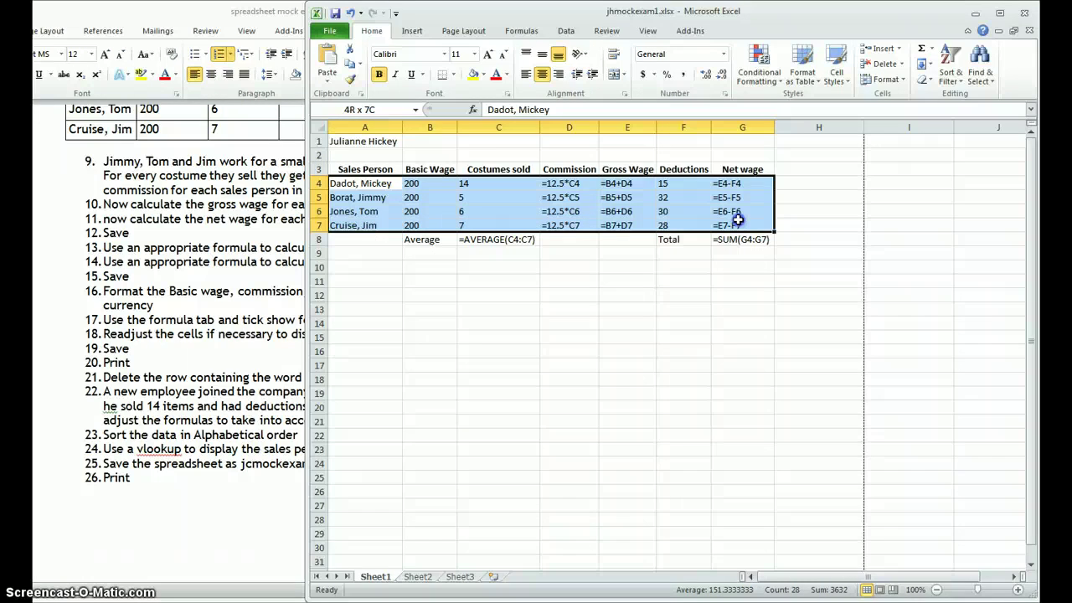
left_click_drag(367, 184, 367, 224)
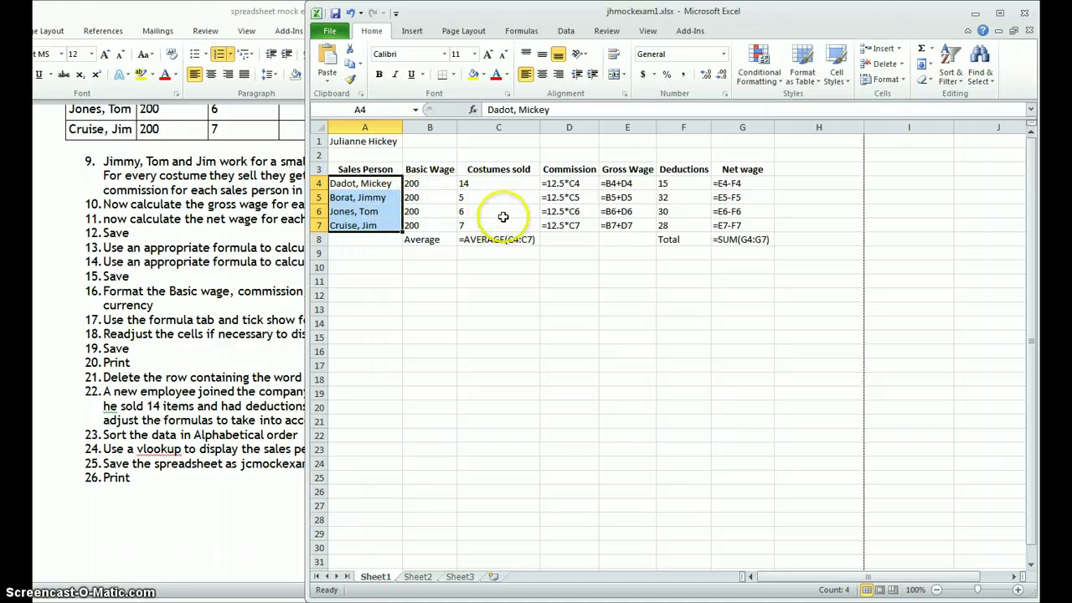
left_click(333, 183)
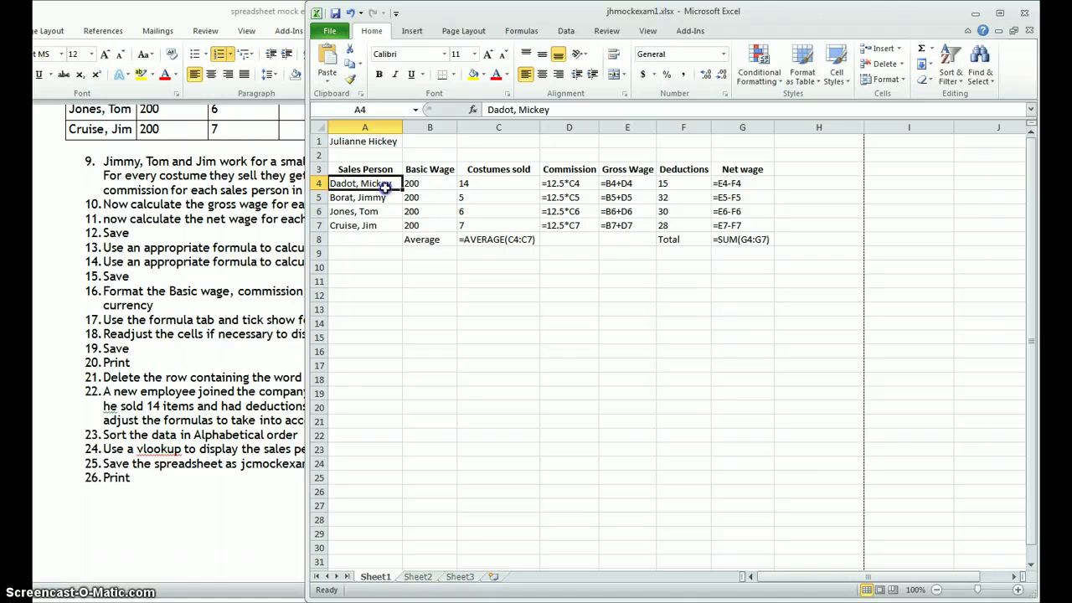
left_click_drag(385, 186, 751, 218)
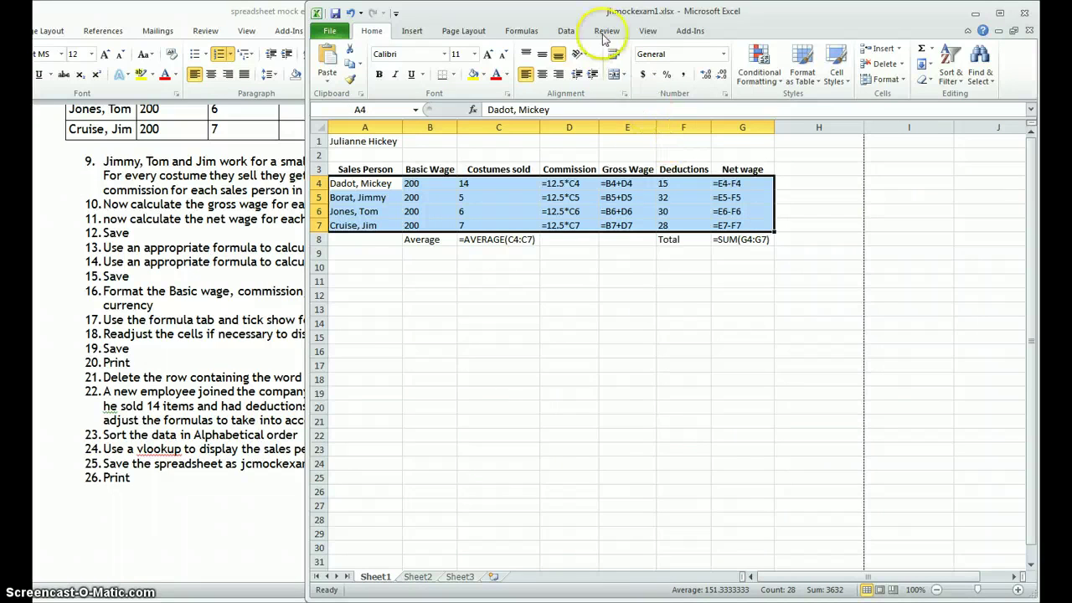
left_click(566, 32)
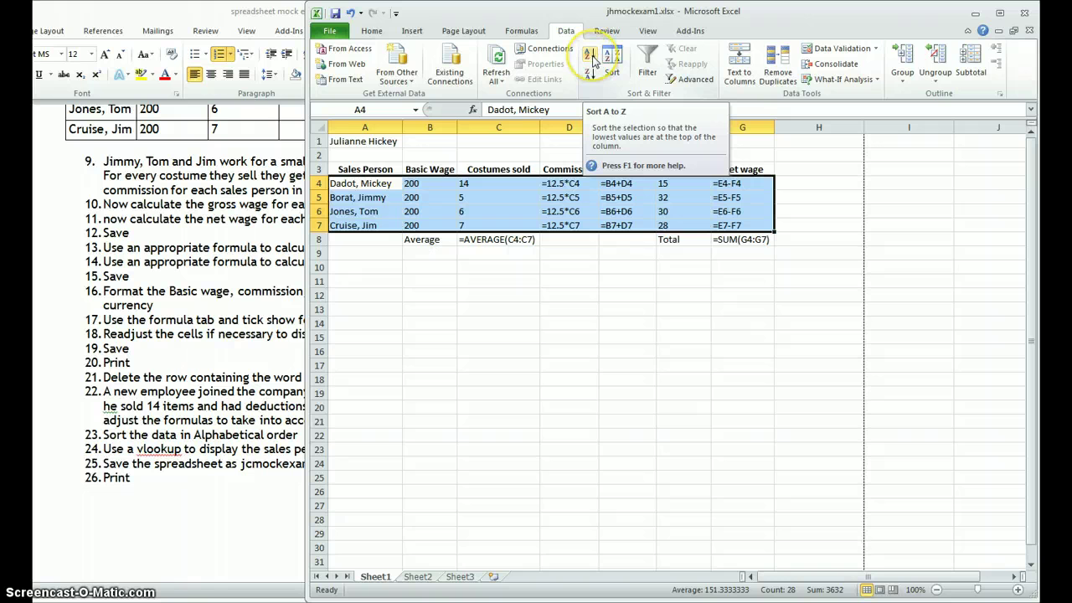
left_click(590, 77)
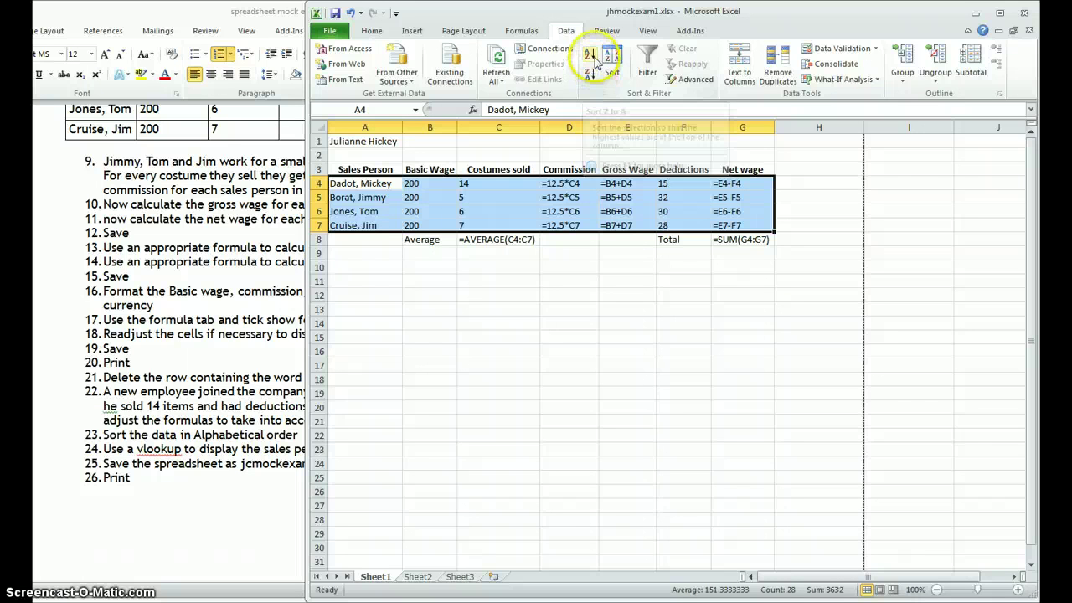
left_click(590, 57)
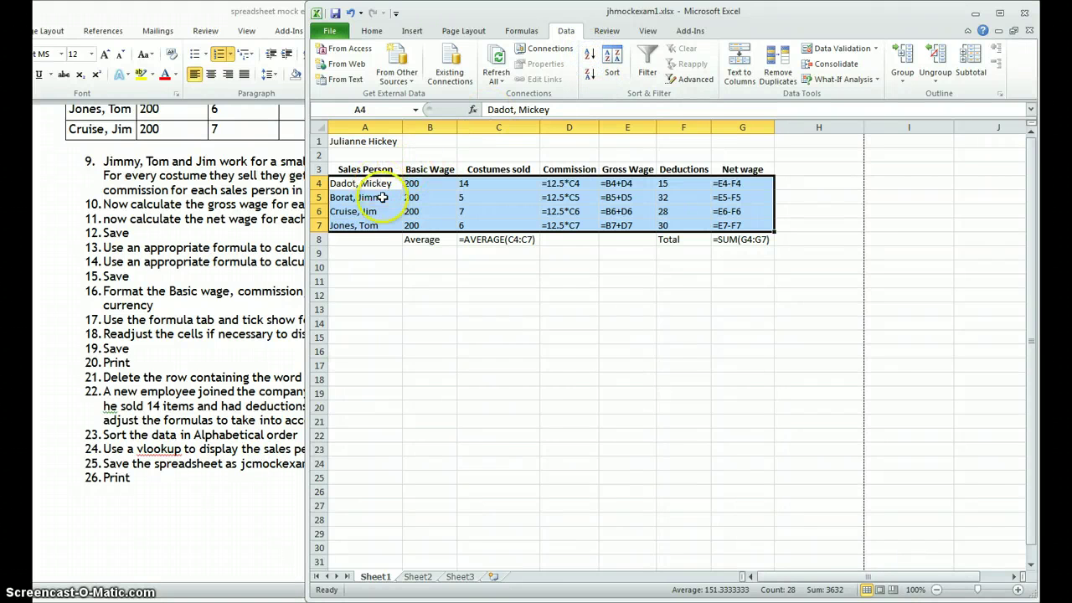
left_click(360, 241)
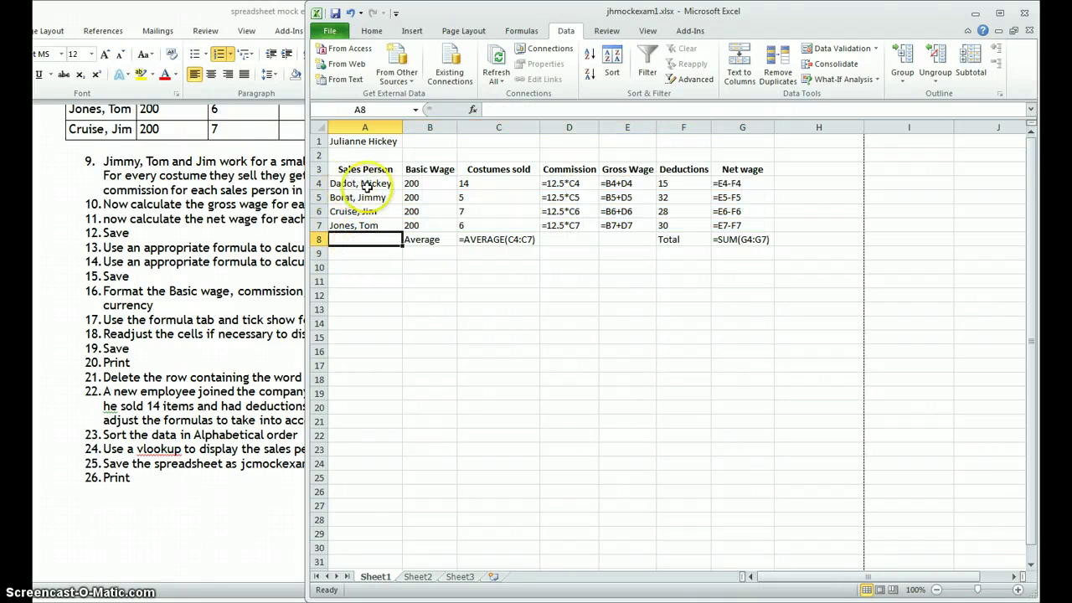
left_click_drag(358, 184, 725, 221)
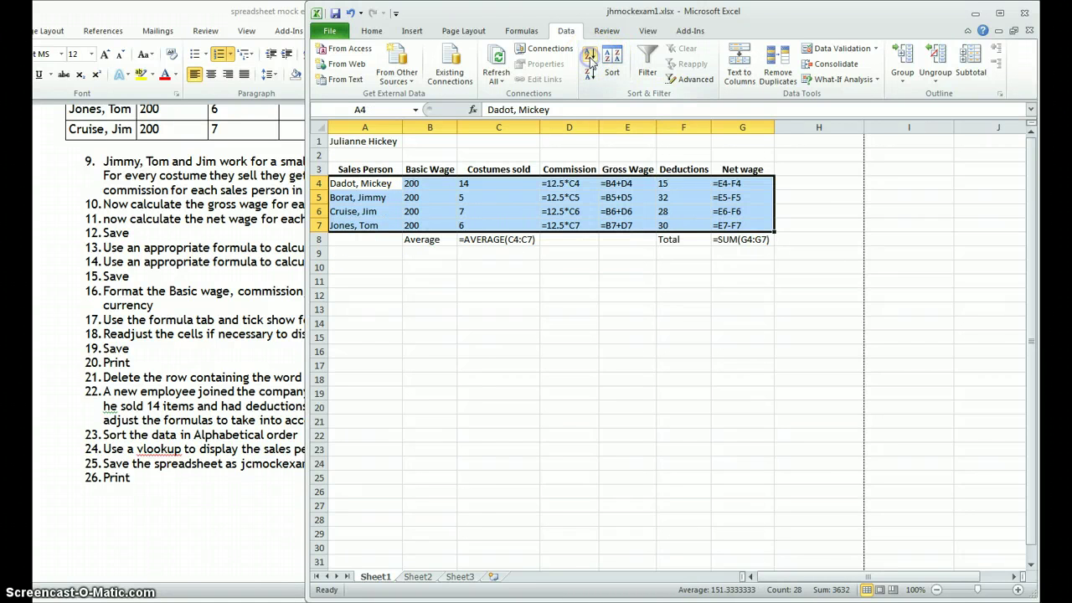
left_click(364, 281)
left_click(360, 197)
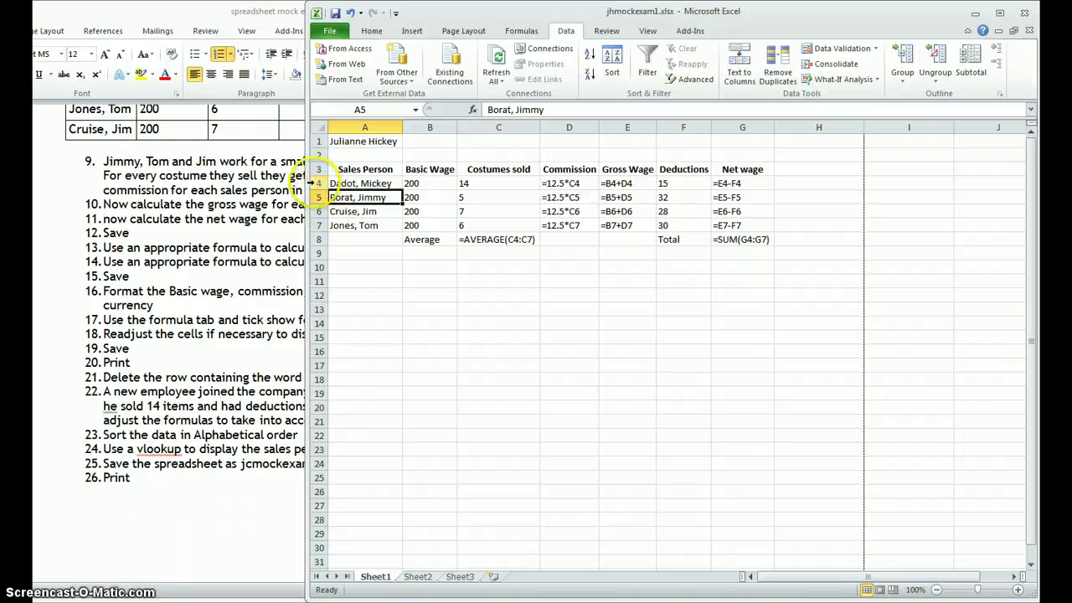
Step: Insert a blank row above the Average row
left_click(319, 183)
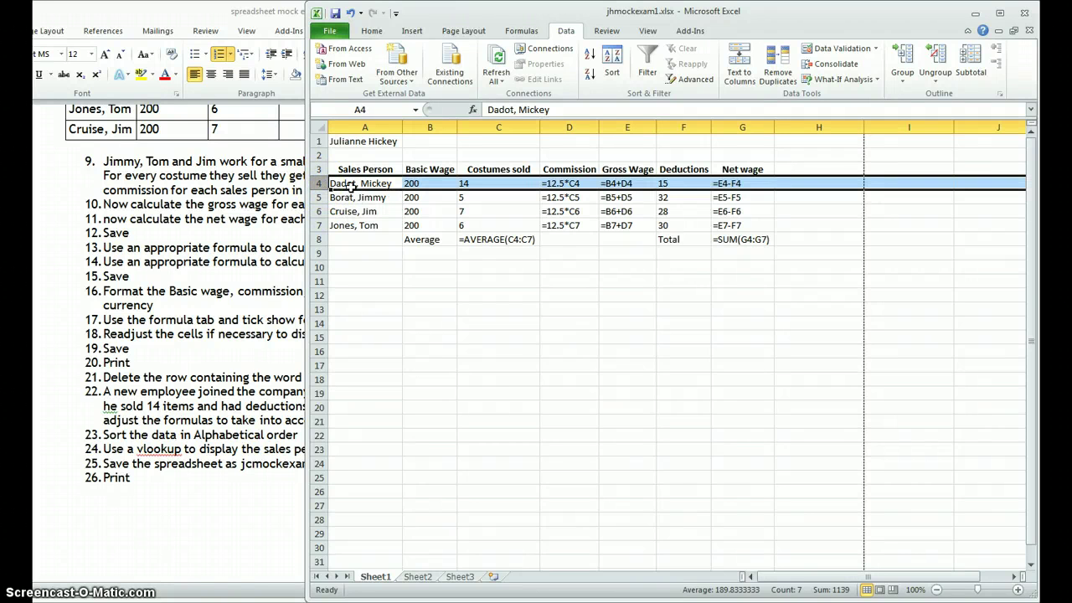
left_click_drag(351, 191, 355, 231)
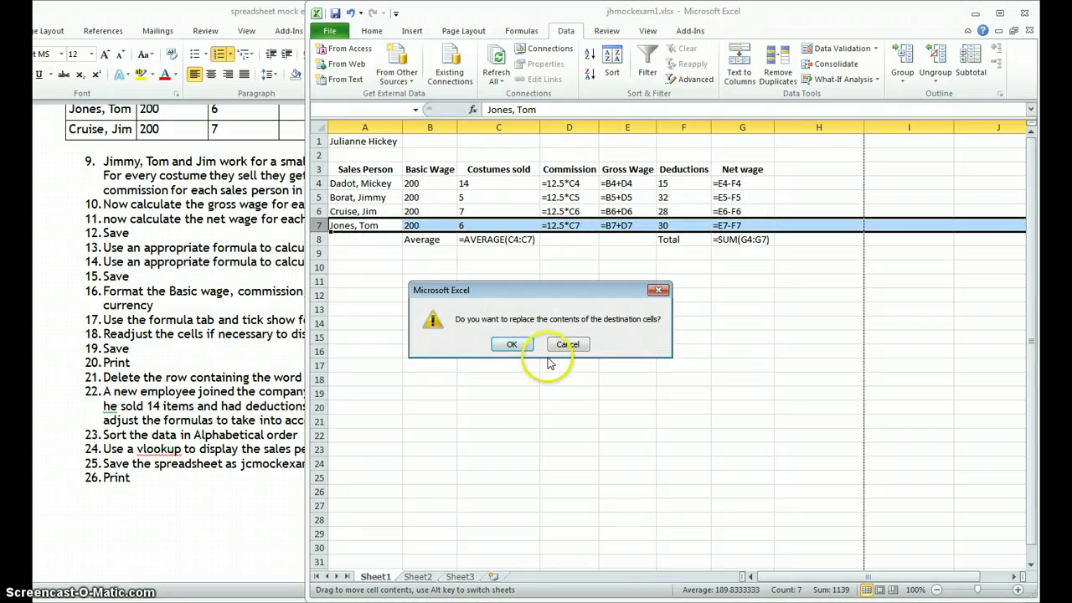
left_click(569, 344)
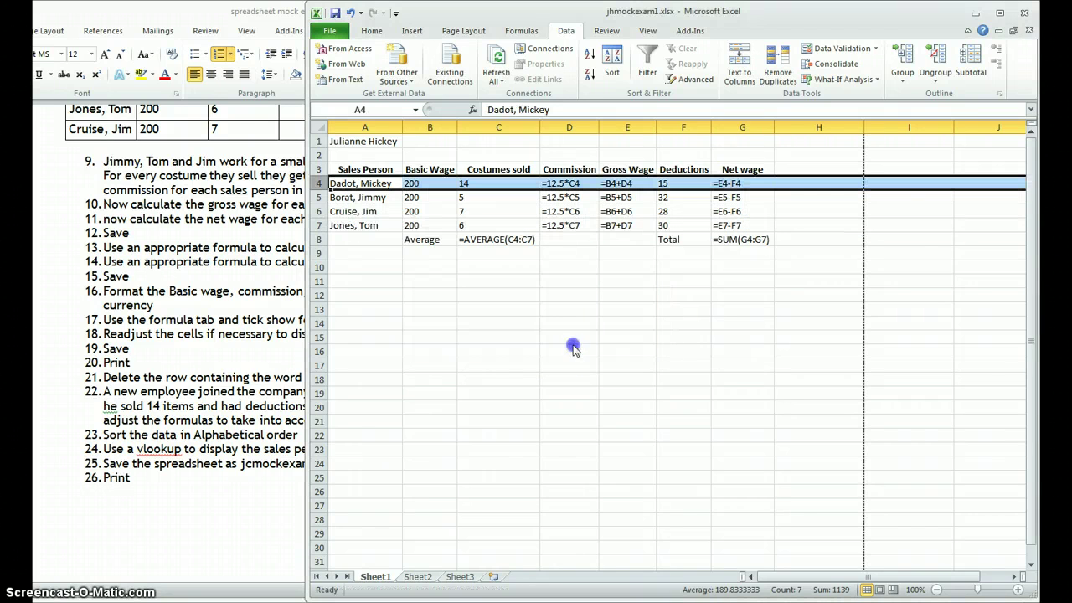
left_click(319, 240)
right_click(319, 239)
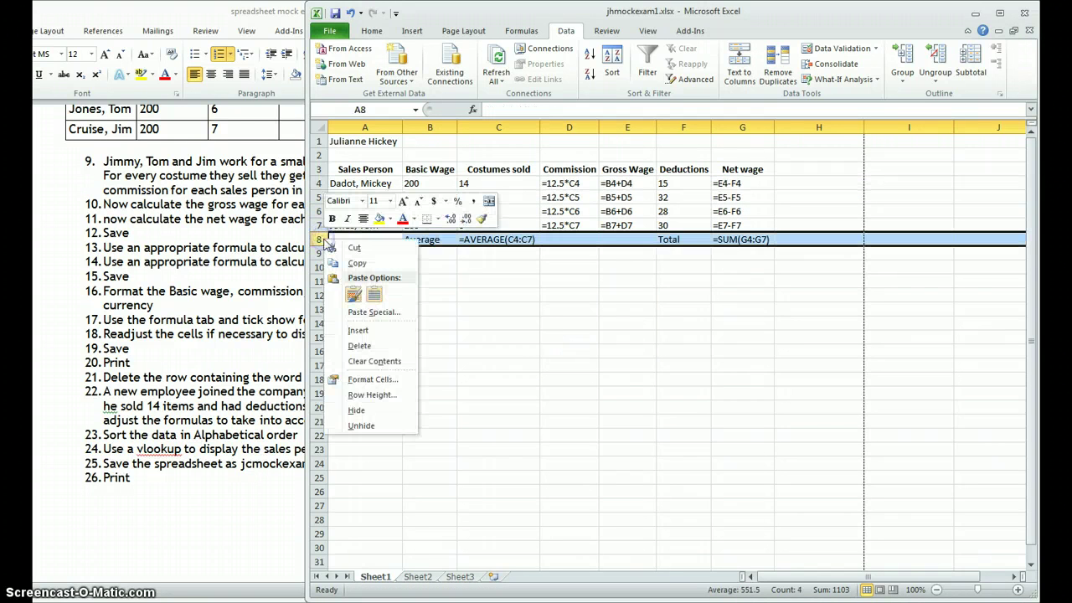
left_click(359, 330)
Step: Move the new employee's row into that blank row and delete the emptied row 4
left_click(319, 183)
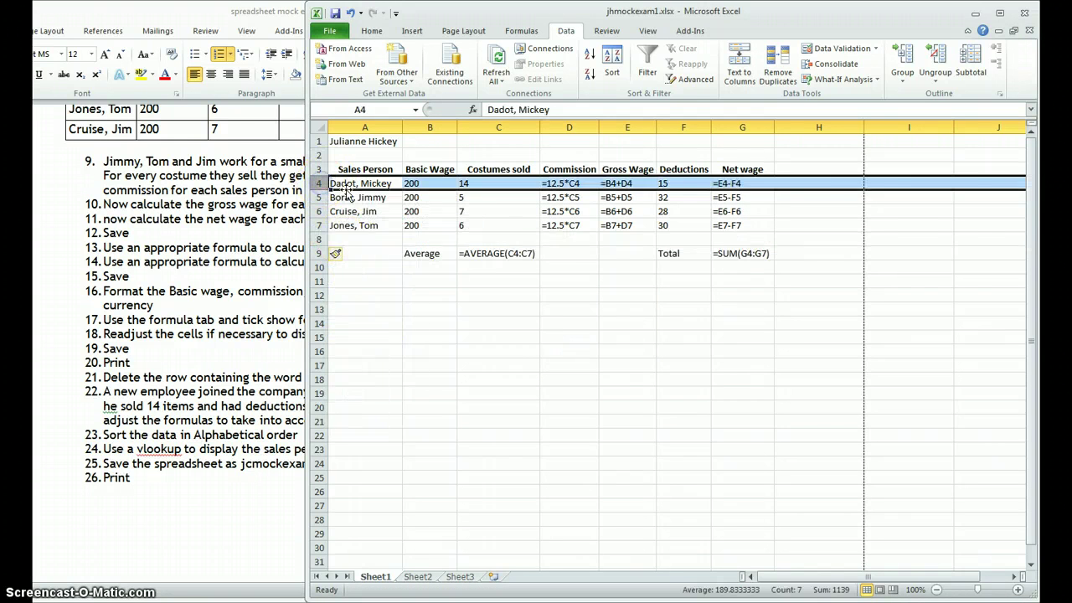
left_click_drag(345, 190, 351, 239)
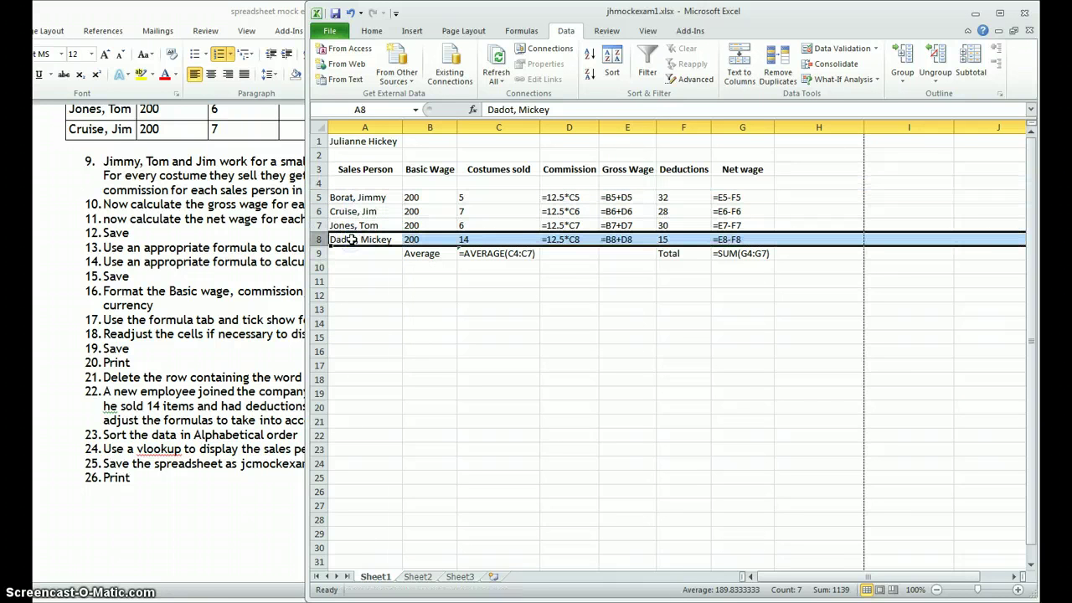
right_click(319, 183)
left_click(356, 290)
left_click(469, 297)
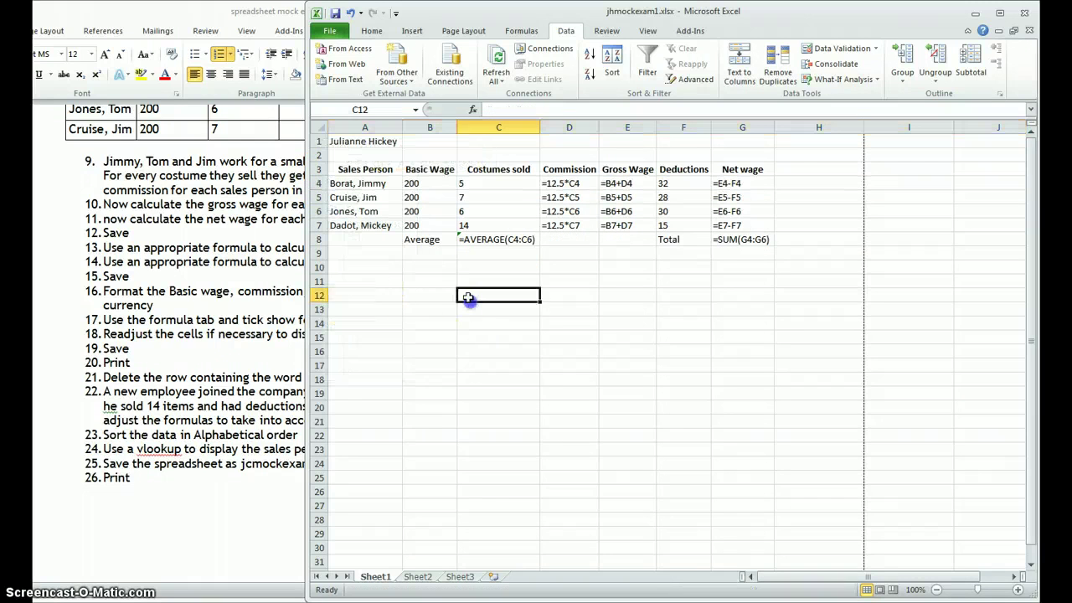
Step: Sort the four salesperson rows A4:G7 alphabetically A to Z
left_click_drag(347, 183, 731, 219)
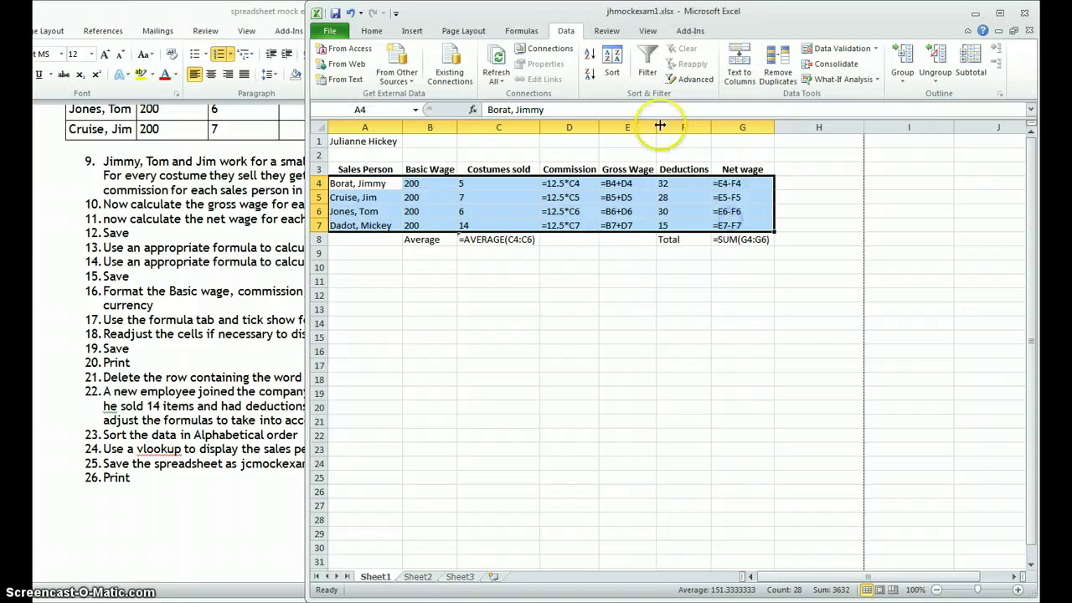
left_click(590, 54)
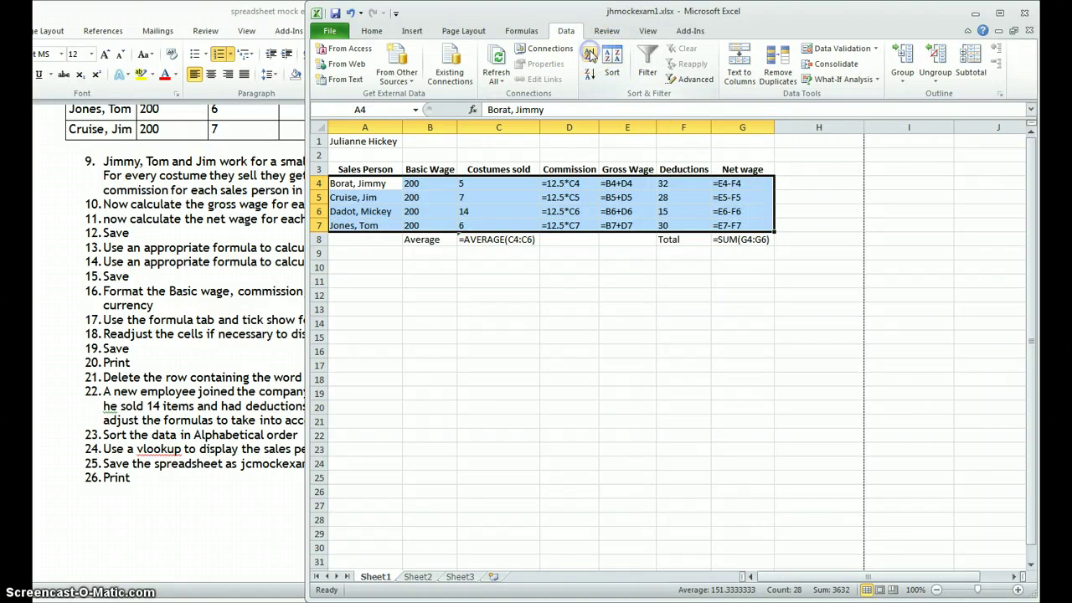
left_click(640, 321)
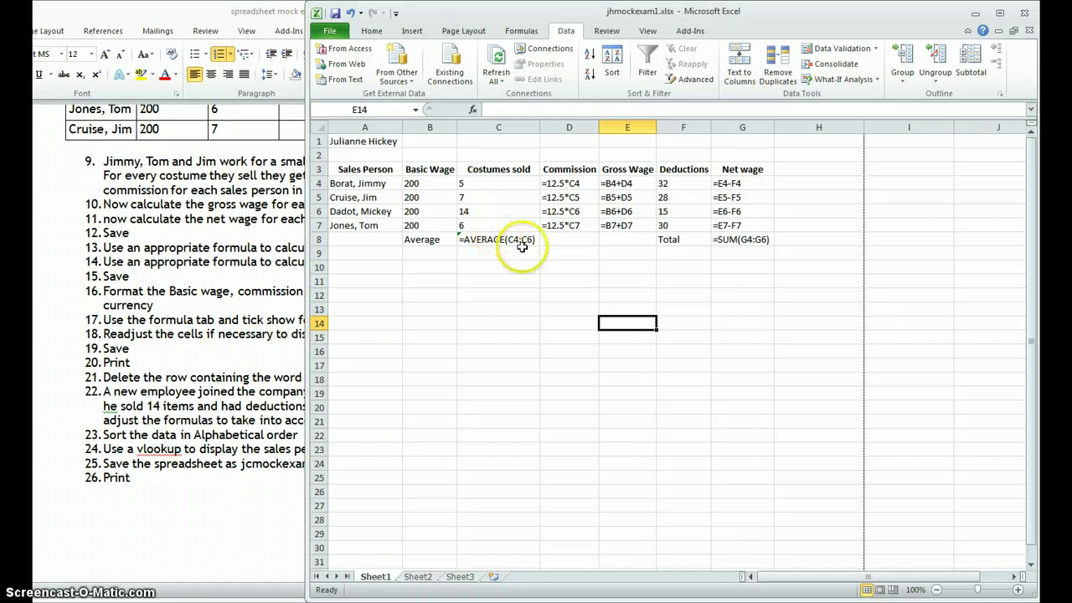
Step: Change the Average formula in C8 to =AVERAGE(C4:C7)
left_click(489, 225)
left_click(526, 241)
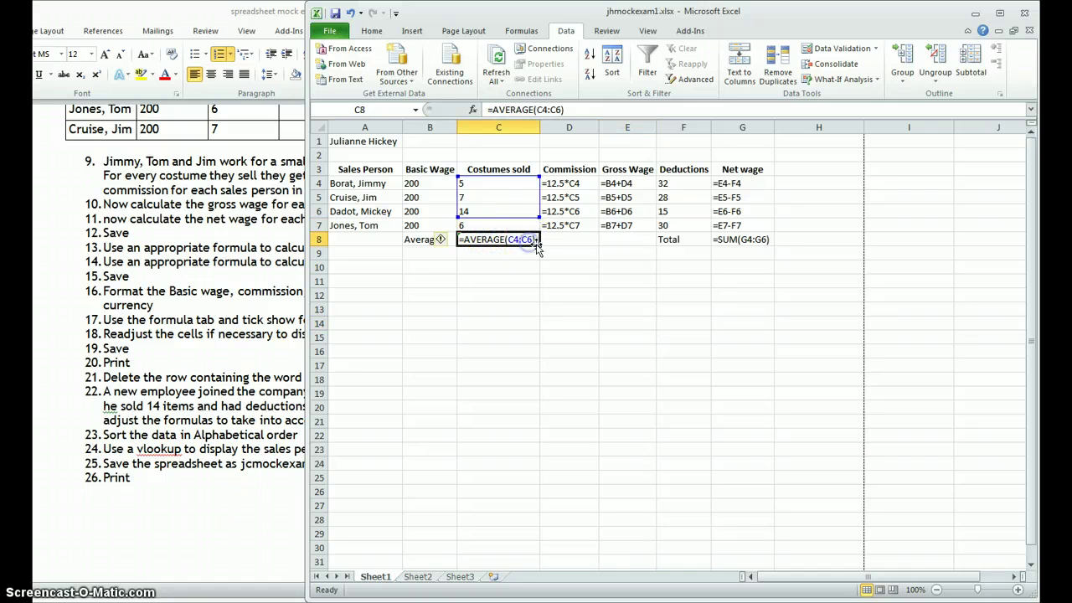
left_click(554, 109)
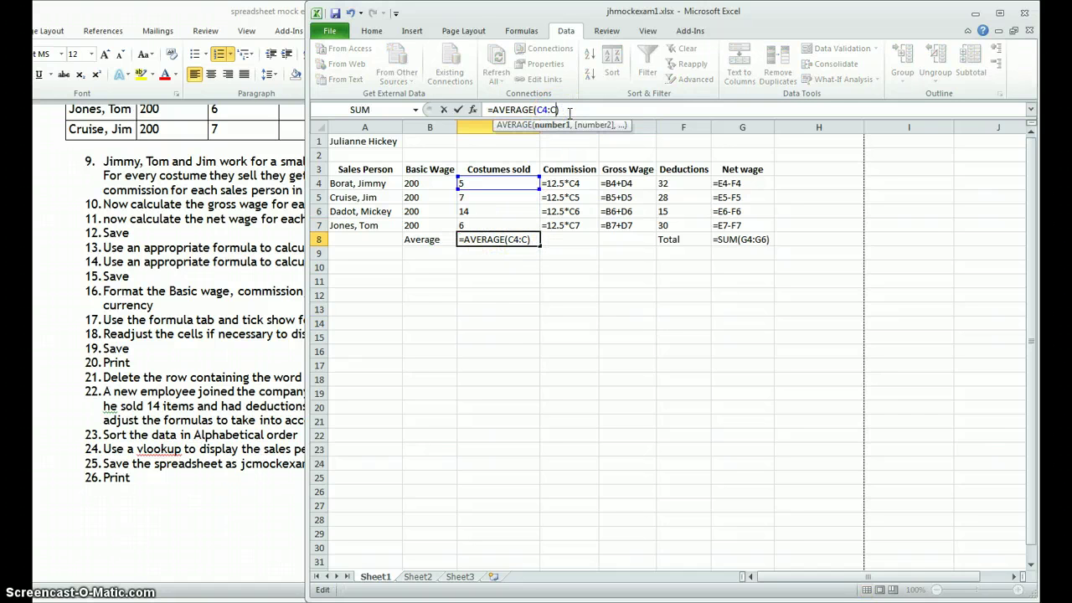
type("7")
Step: Change the Total formula in G8 to =SUM(G4:G7), then check the Word task list
left_click(744, 239)
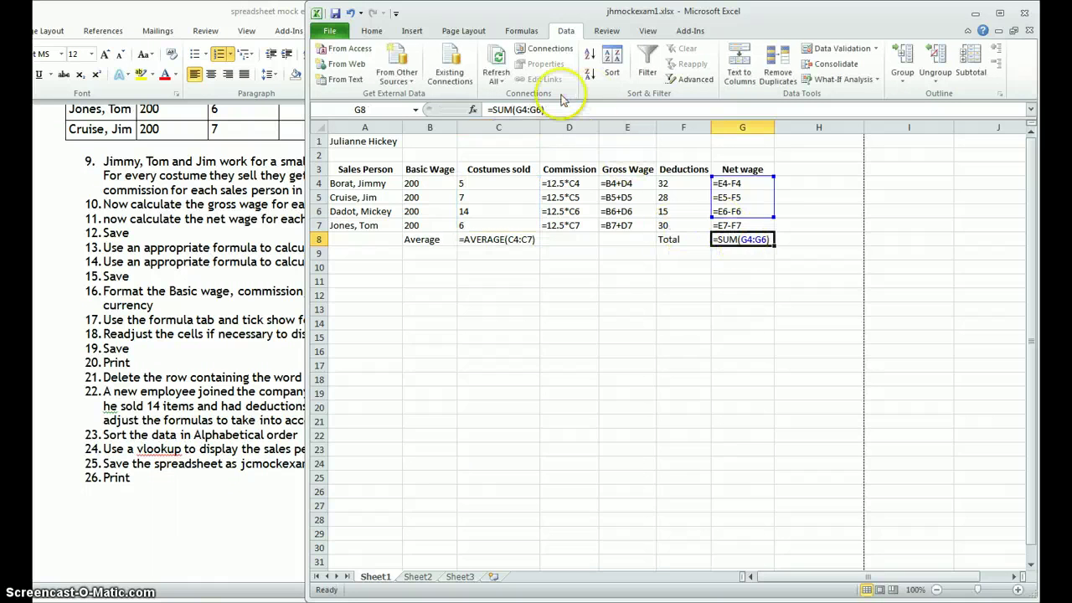
left_click(537, 110)
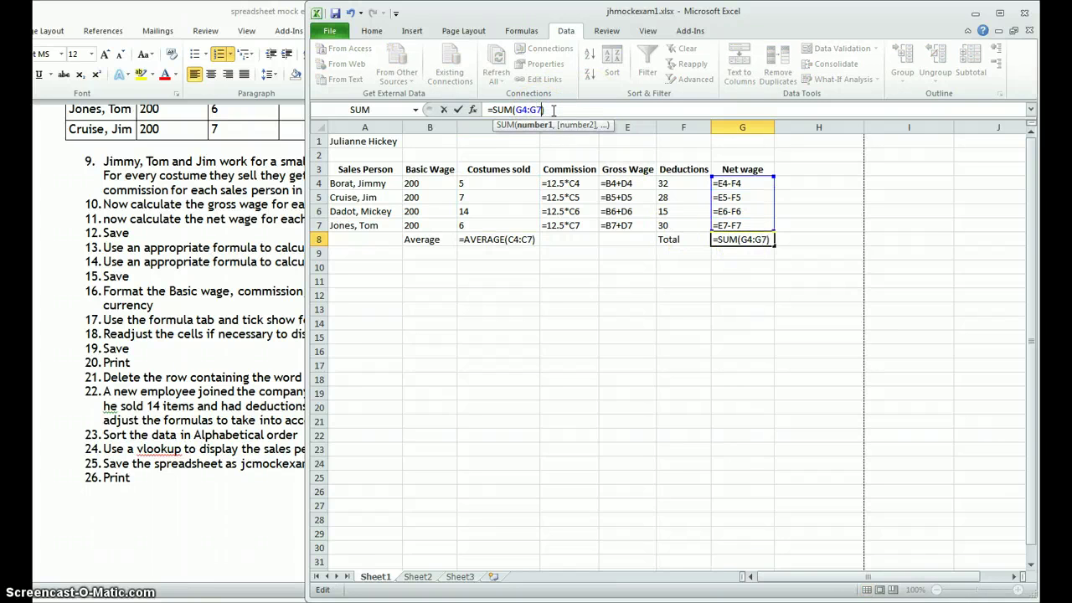
type("7")
key("Return")
left_click(576, 279)
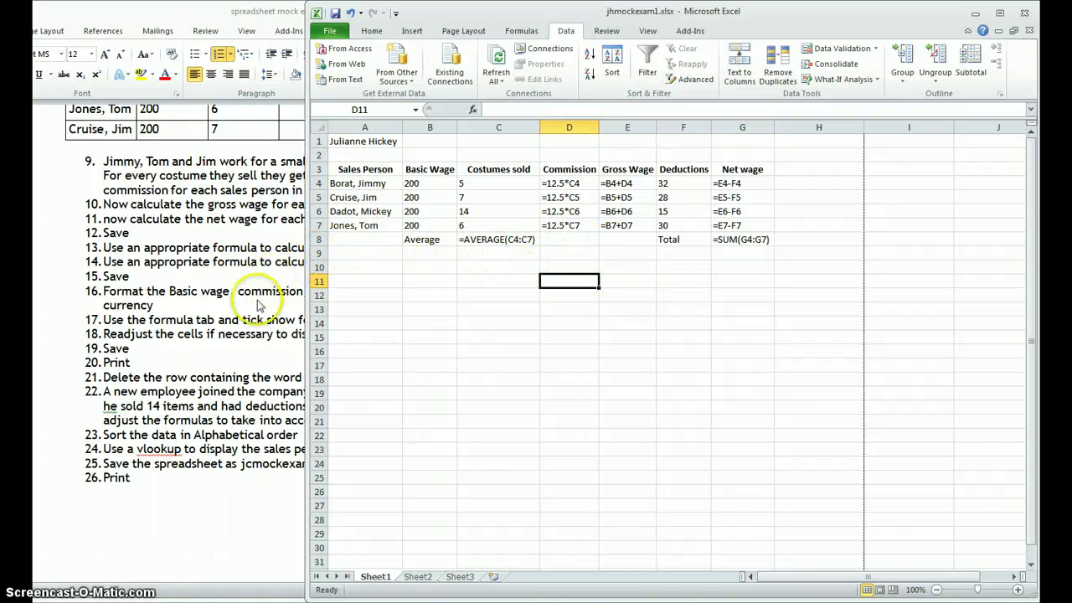
left_click(200, 361)
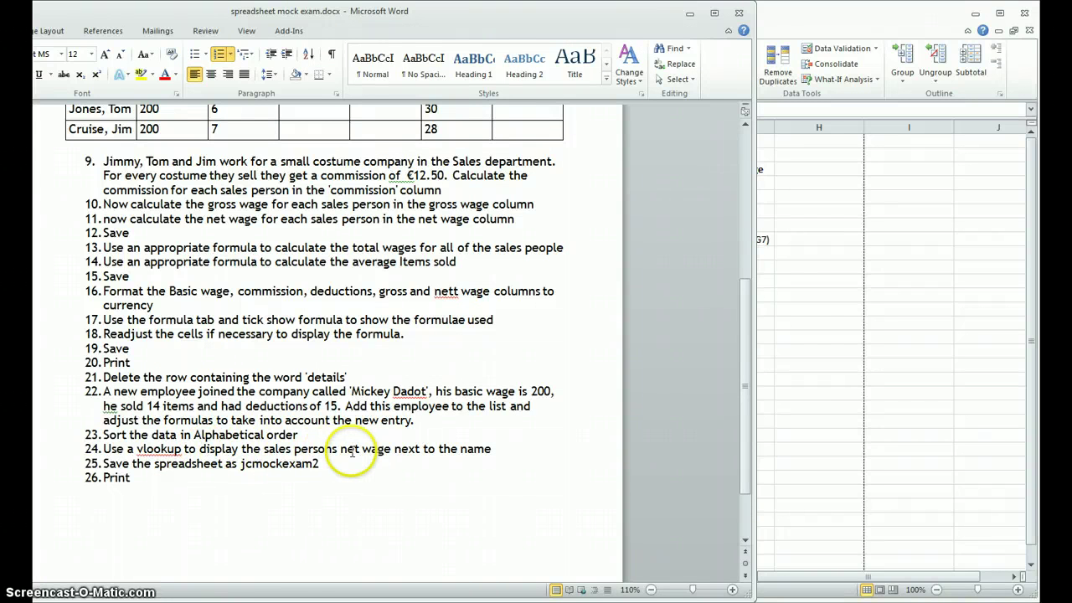
left_click(802, 307)
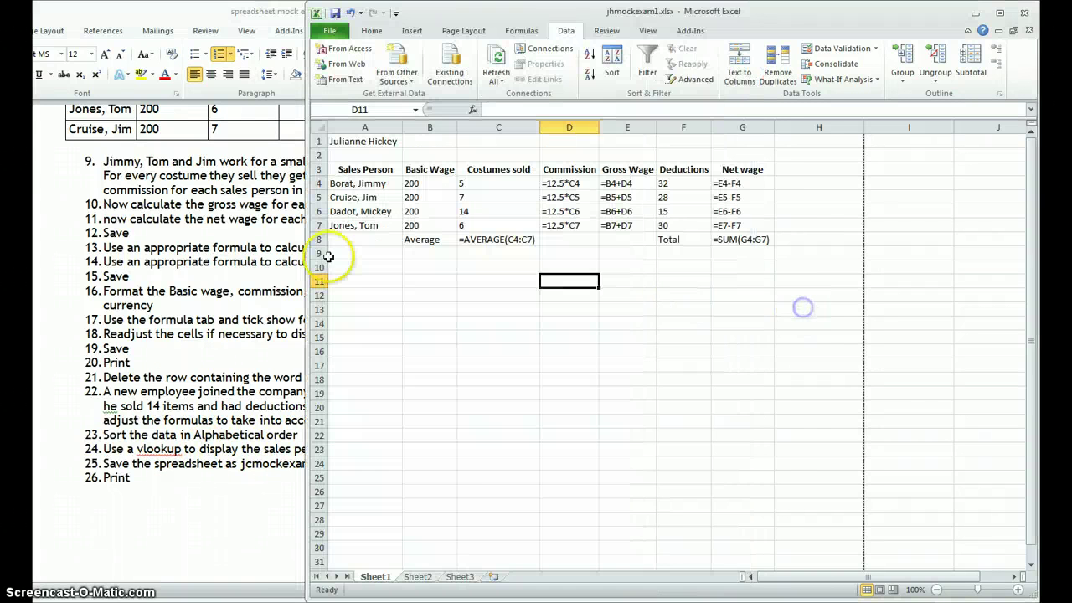
Step: Enter the headings Name and Net Wage in A10 and B10
left_click(365, 267)
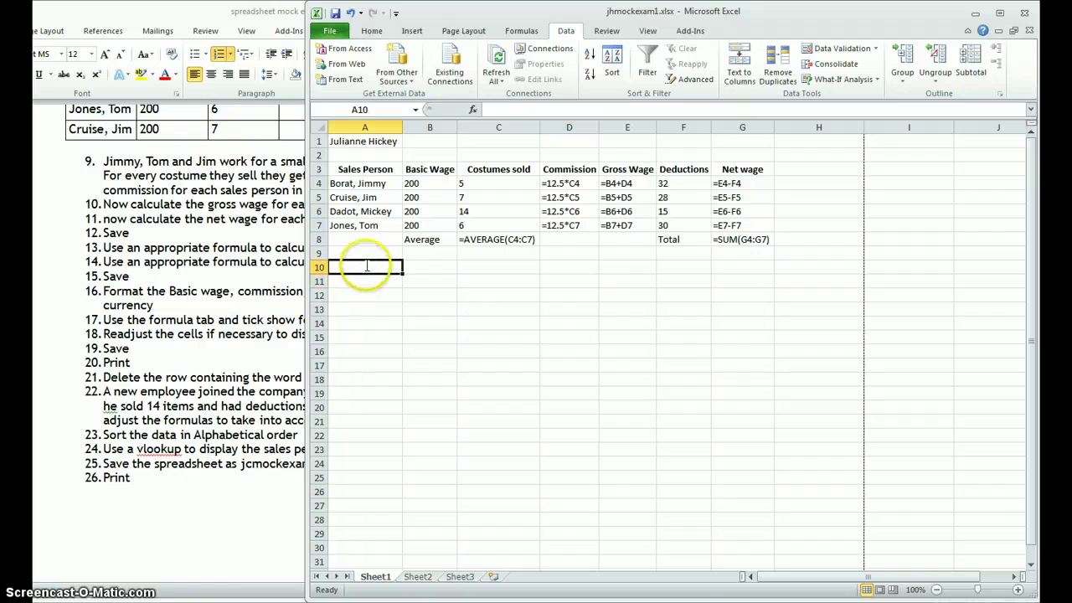
type("\\")
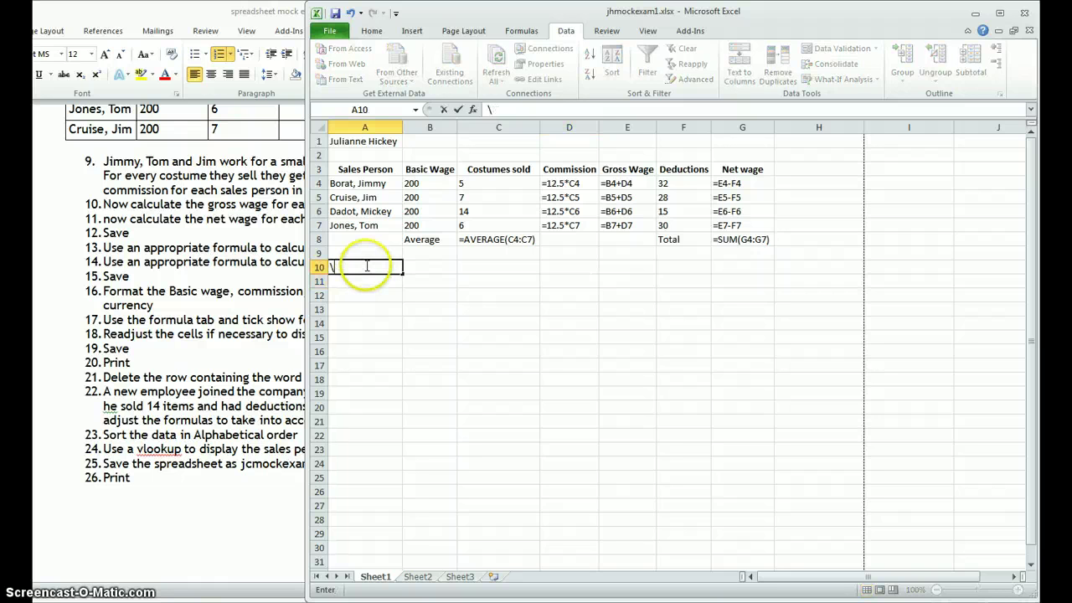
type("ame")
key("Tab")
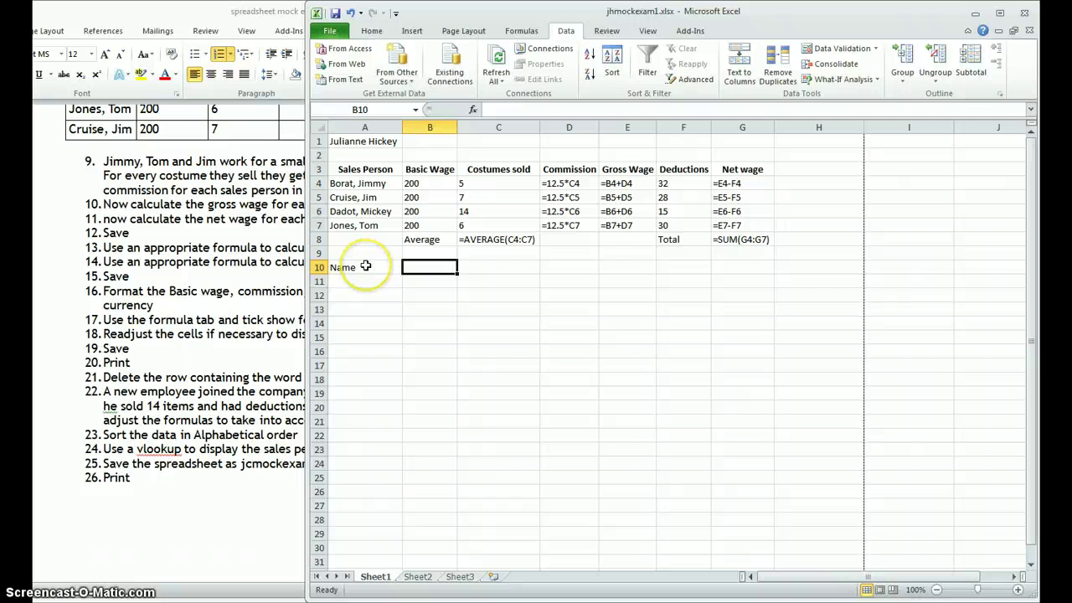
type("Net")
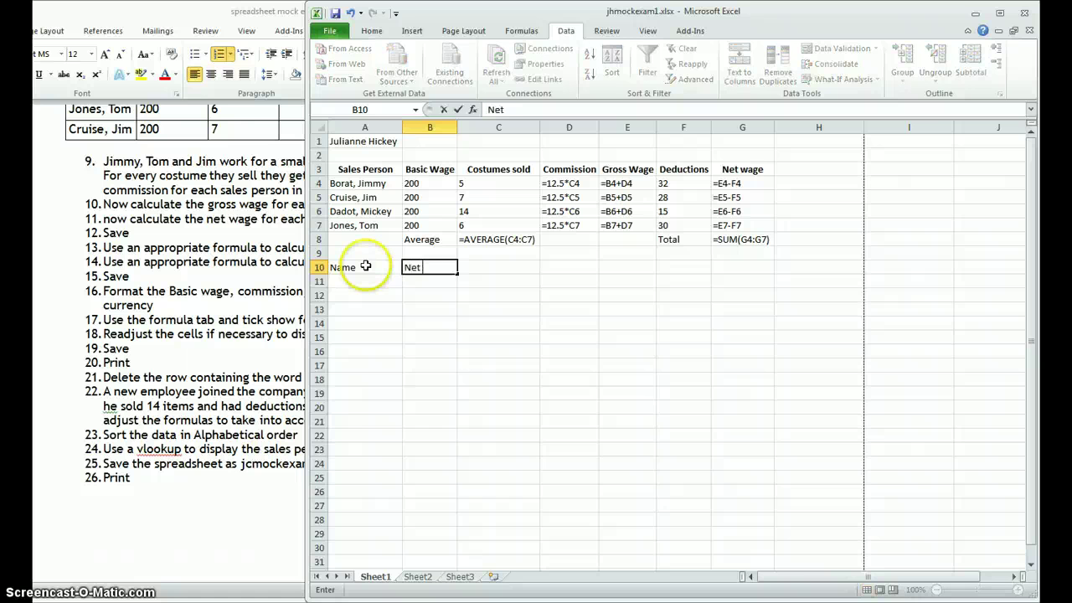
type(" Wage")
Step: Apply All Borders to the A10:B11 block
left_click_drag(365, 267, 423, 281)
left_click(371, 30)
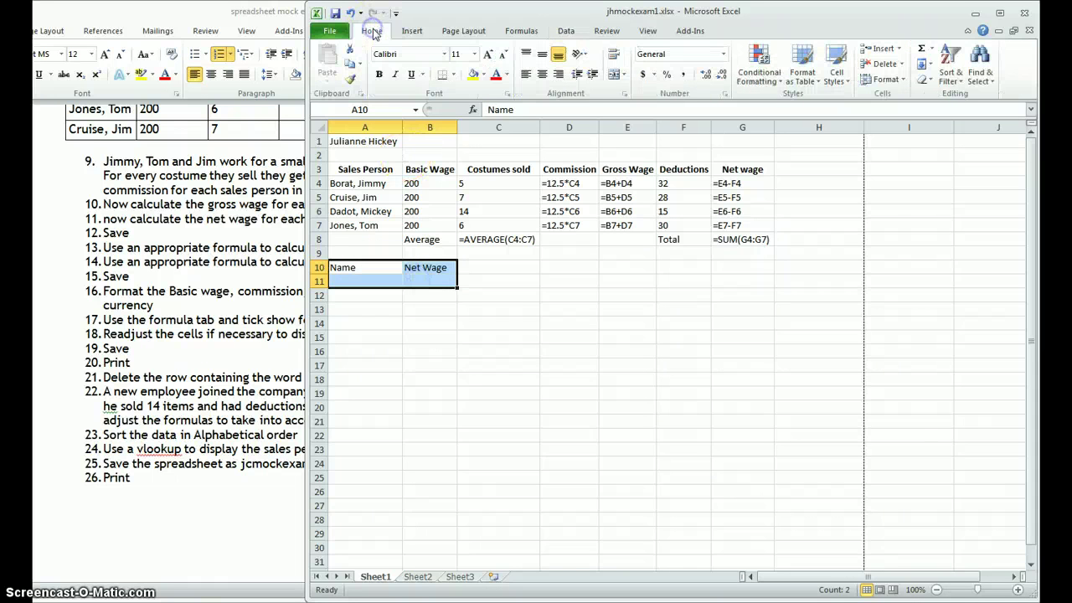
left_click(452, 74)
left_click(469, 186)
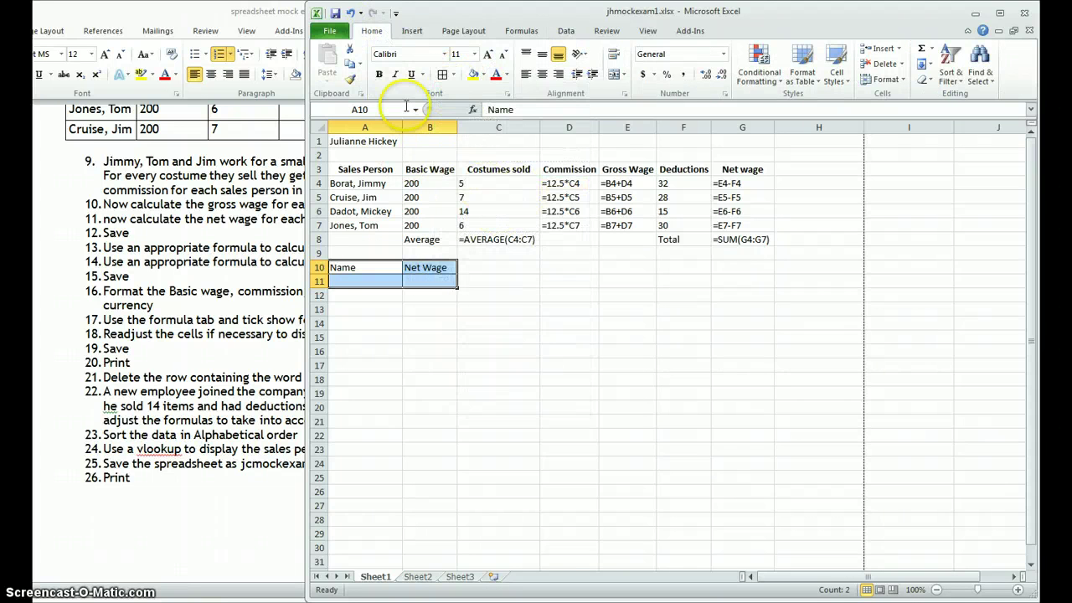
left_click(527, 347)
Step: Fill the Name and Net Wage headings in A10:B10 yellow
left_click_drag(378, 271, 428, 269)
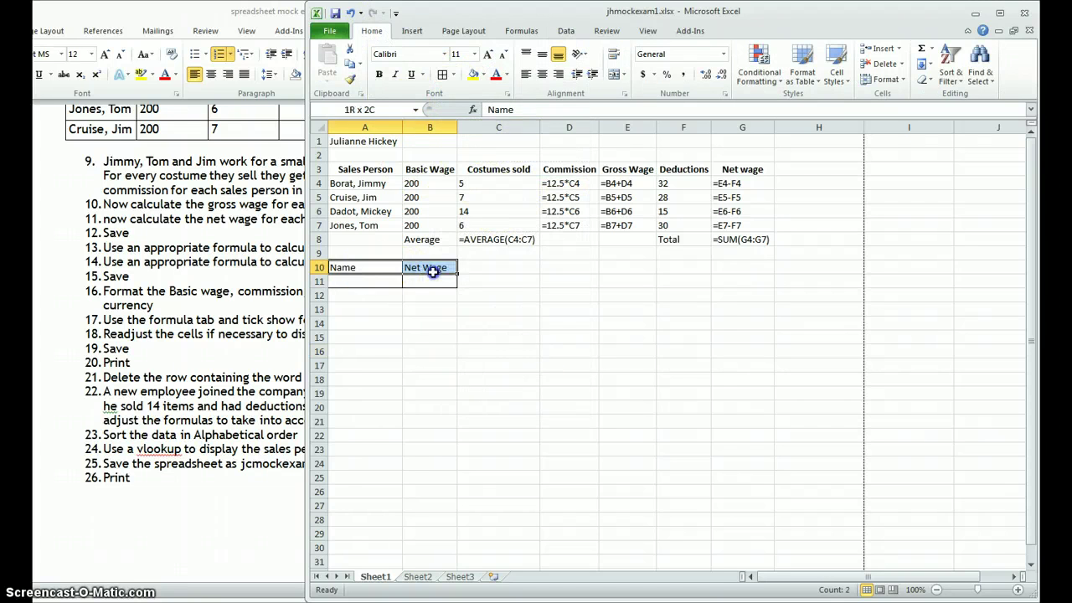
left_click(483, 75)
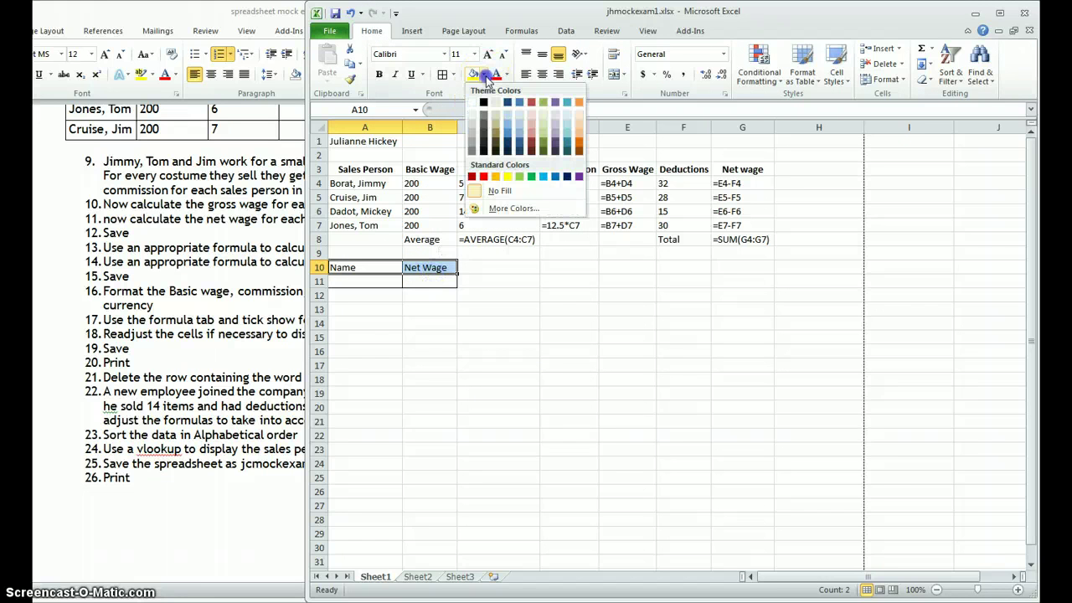
left_click(506, 176)
left_click(582, 337)
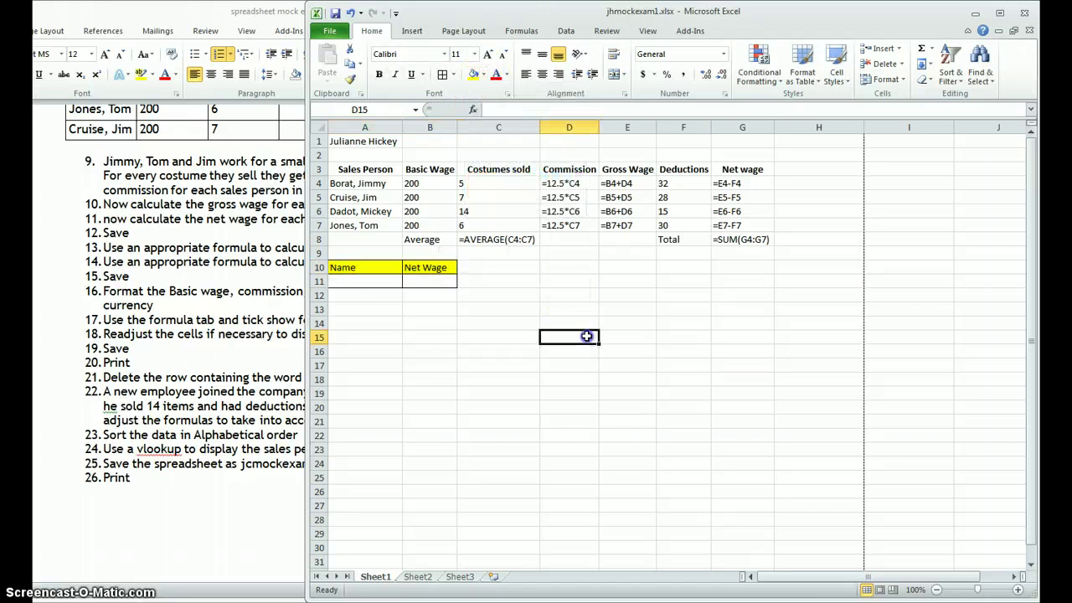
Step: Copy the employee name from A7 into A11
left_click(373, 282)
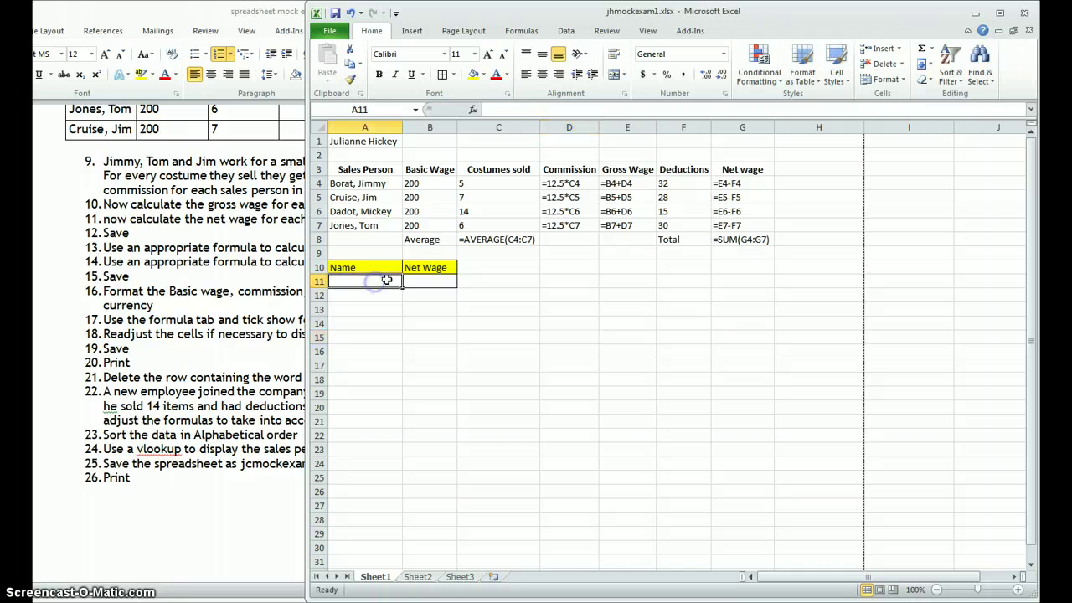
left_click(374, 226)
key("ctrl+c")
left_click(374, 282)
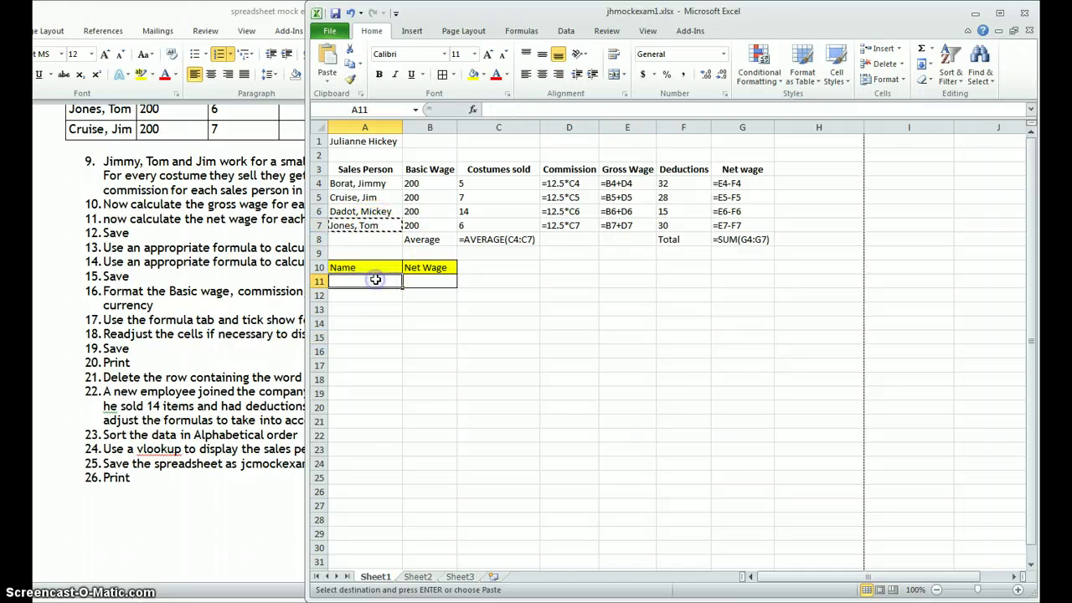
key("ctrl+v")
left_click(388, 308)
left_click(372, 282)
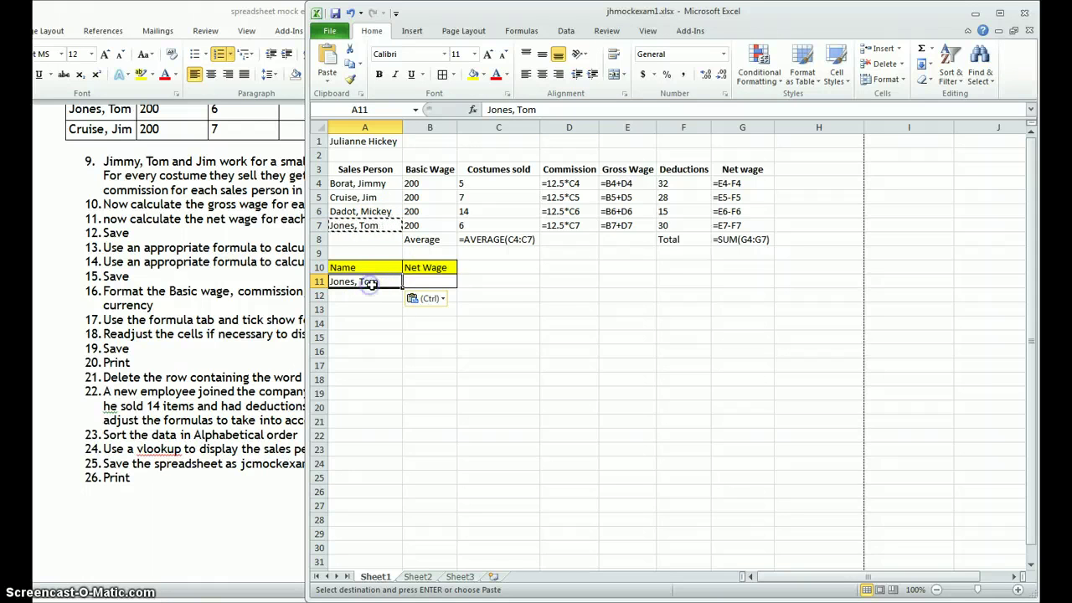
left_click(432, 284)
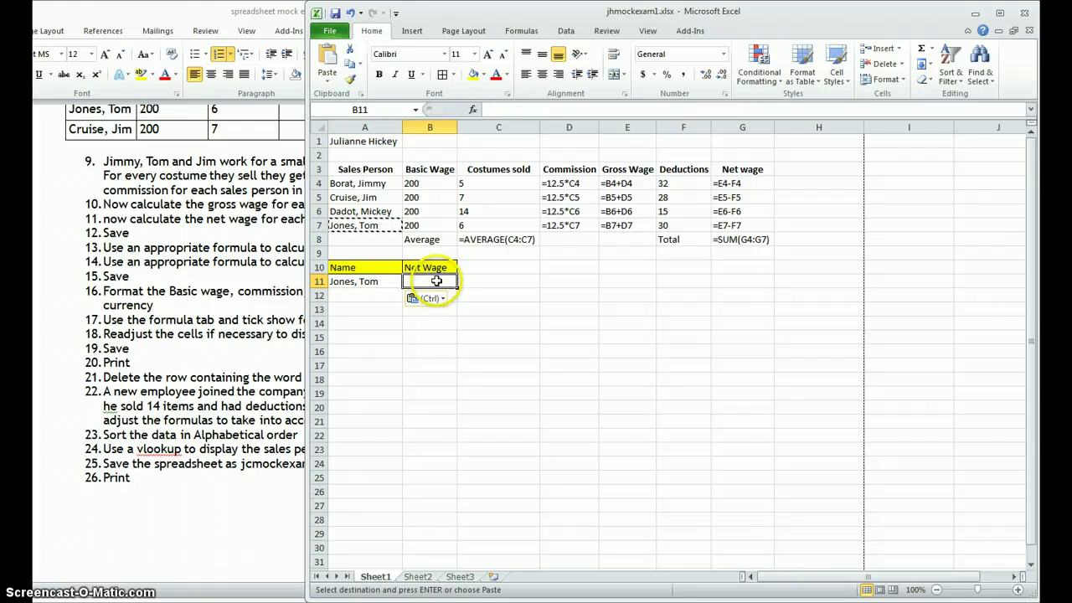
Step: Enter =VLOOKUP(A11,A4:G7,7,FALSE) in B11 to return the employee's net wage
type("=")
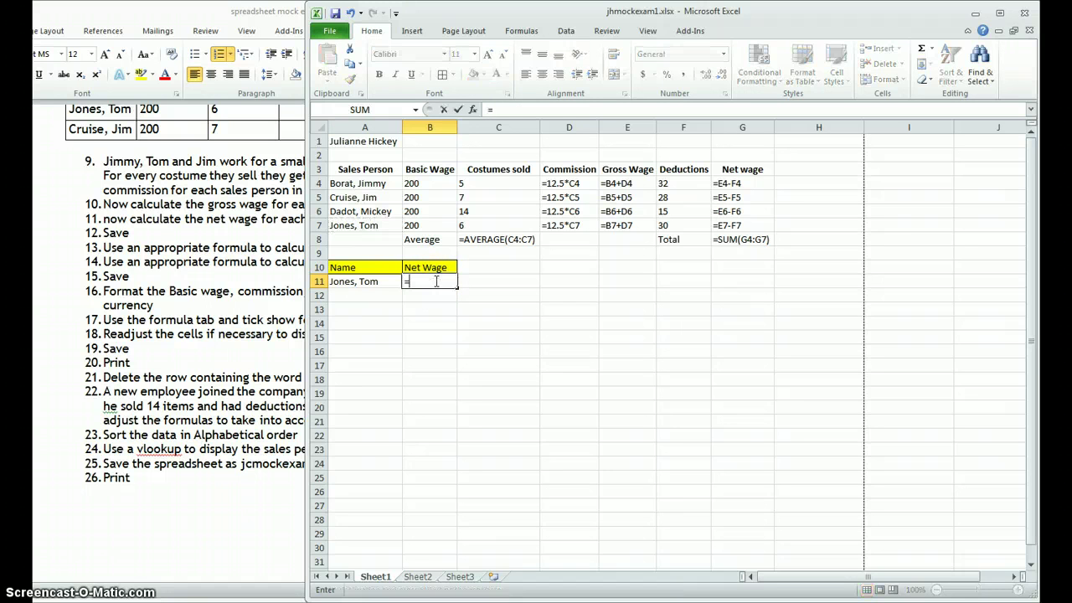
type("v")
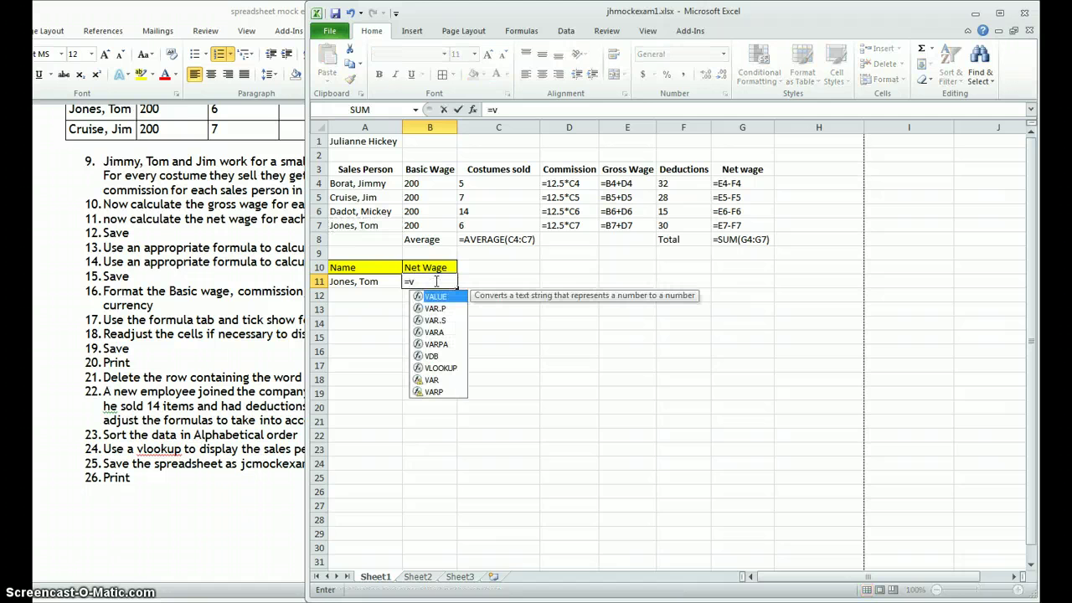
type("lo")
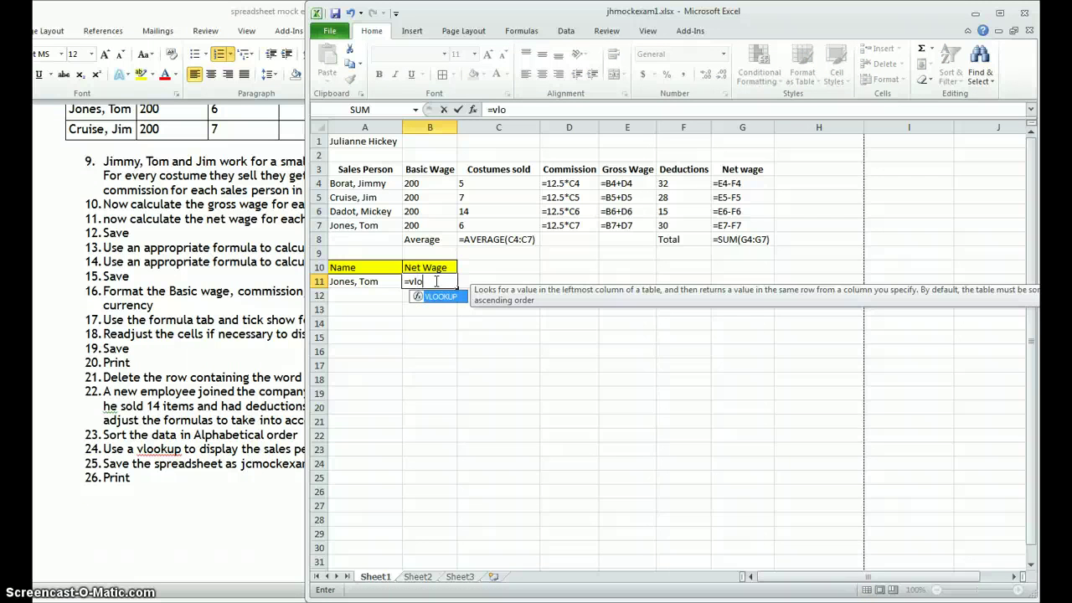
type("o")
key("Tab")
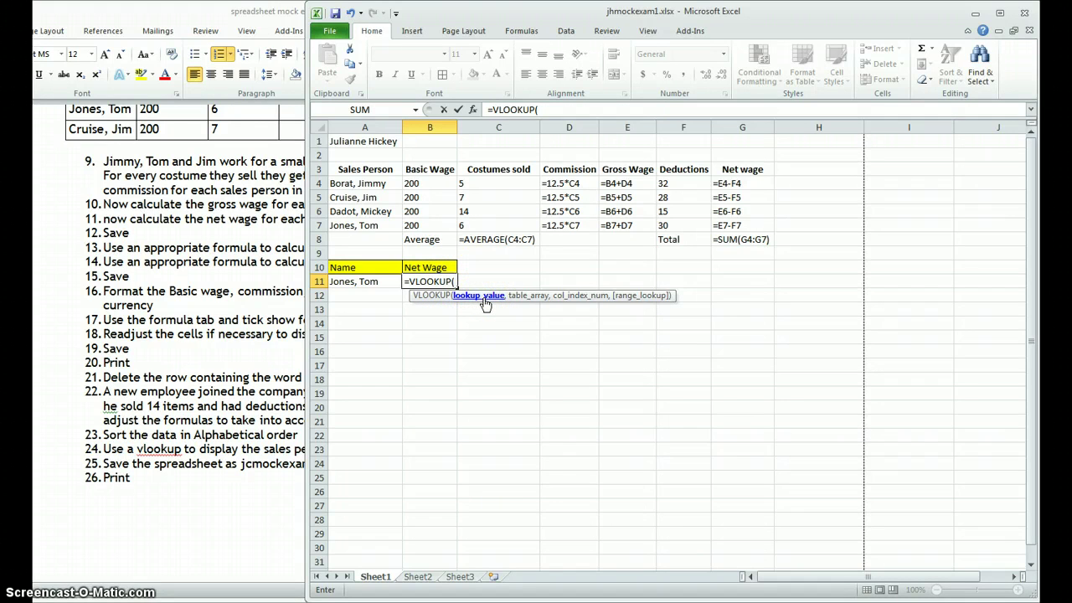
left_click(374, 281)
type(",")
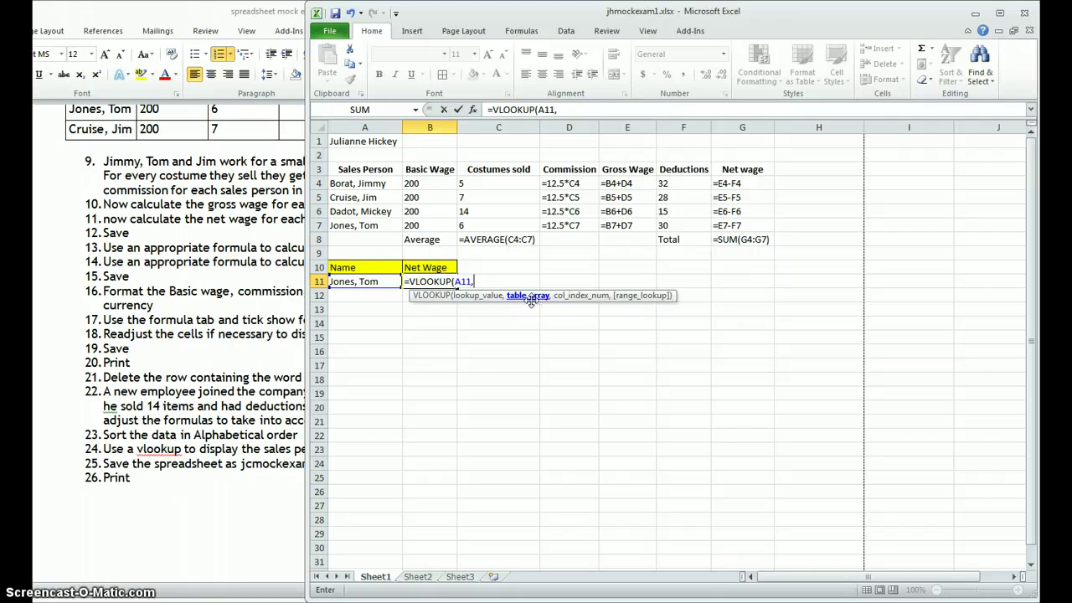
left_click(352, 183)
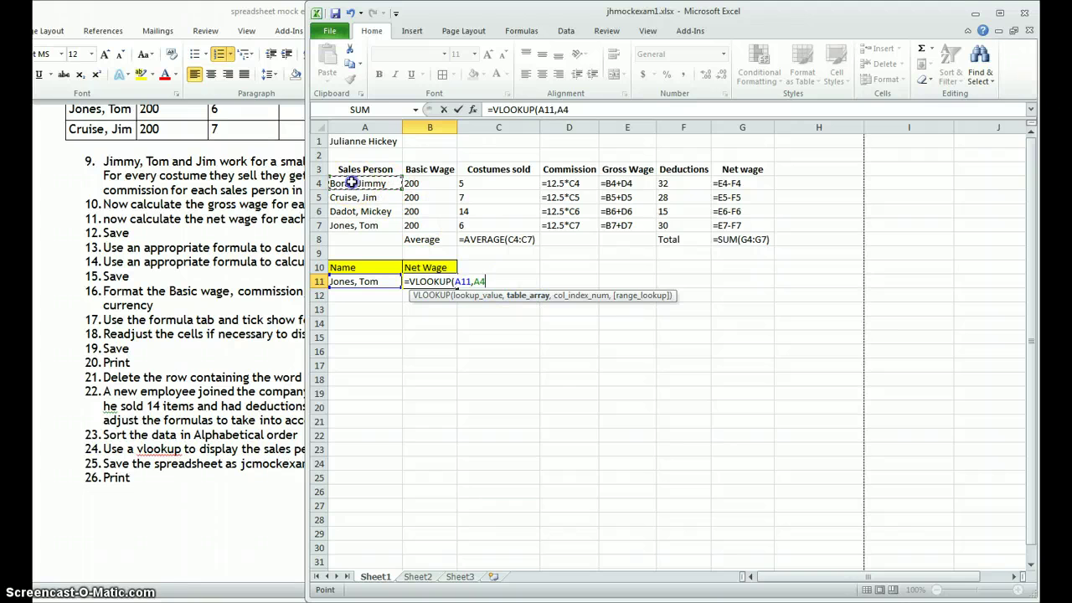
left_click_drag(352, 182, 748, 223)
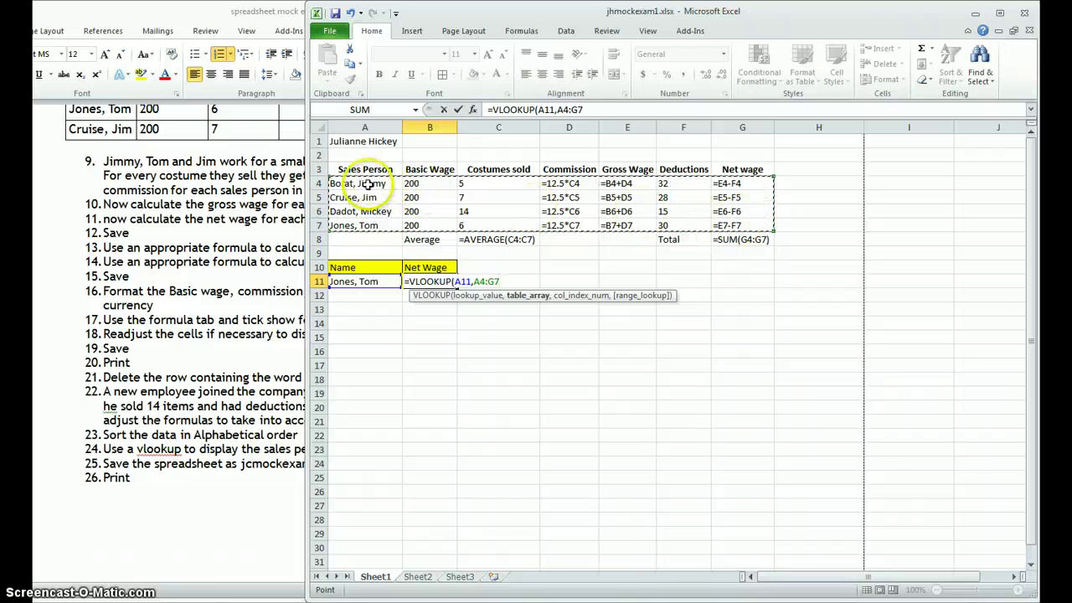
type(",7")
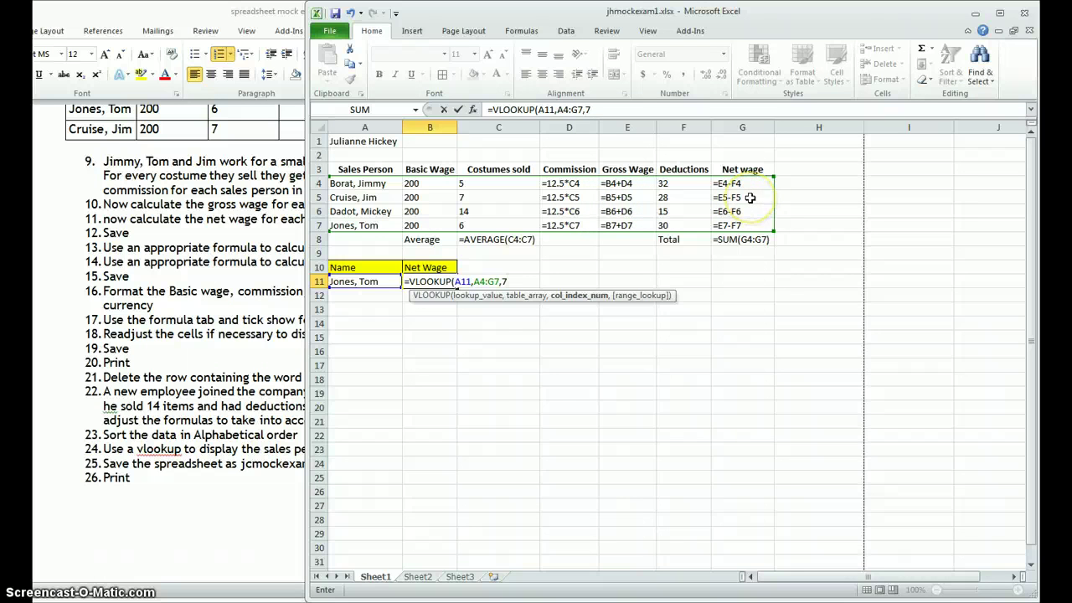
type(",")
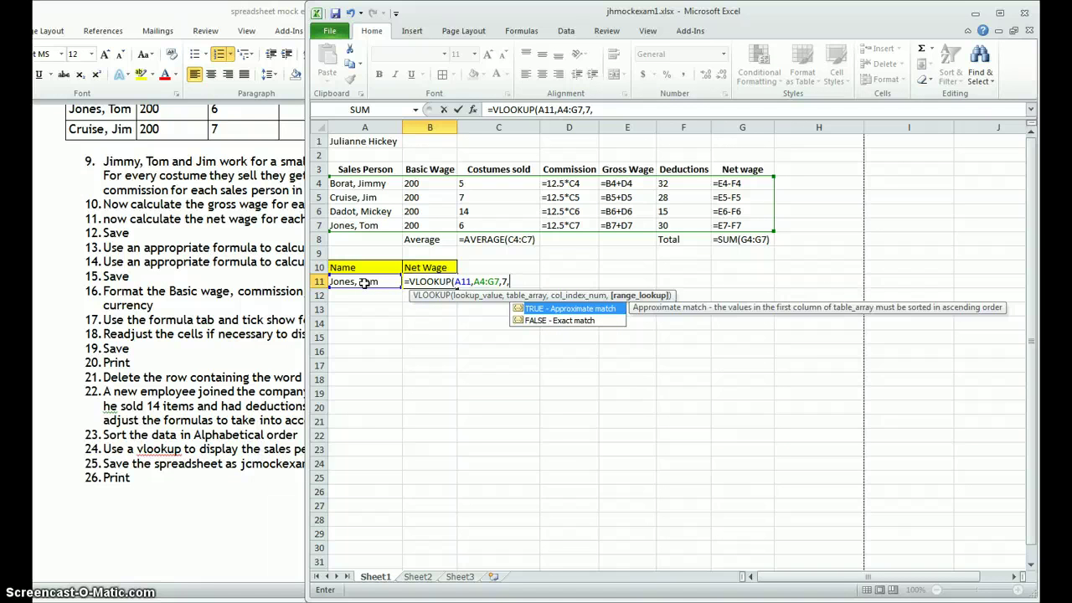
double_click(536, 321)
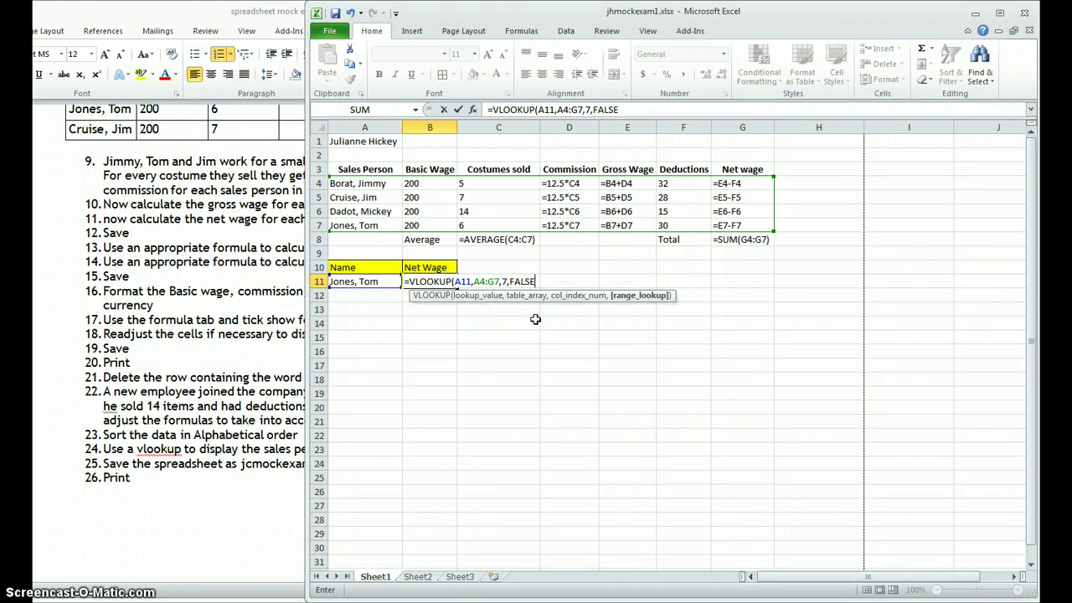
key("Return")
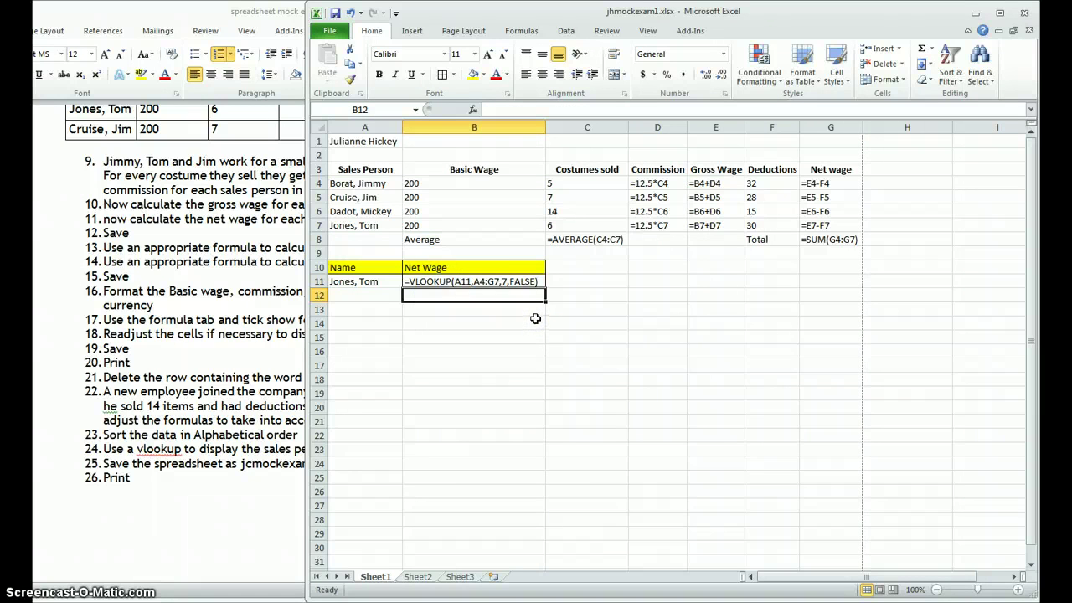
Step: Turn off Show Formulas so the sheet displays calculated values
double_click(482, 281)
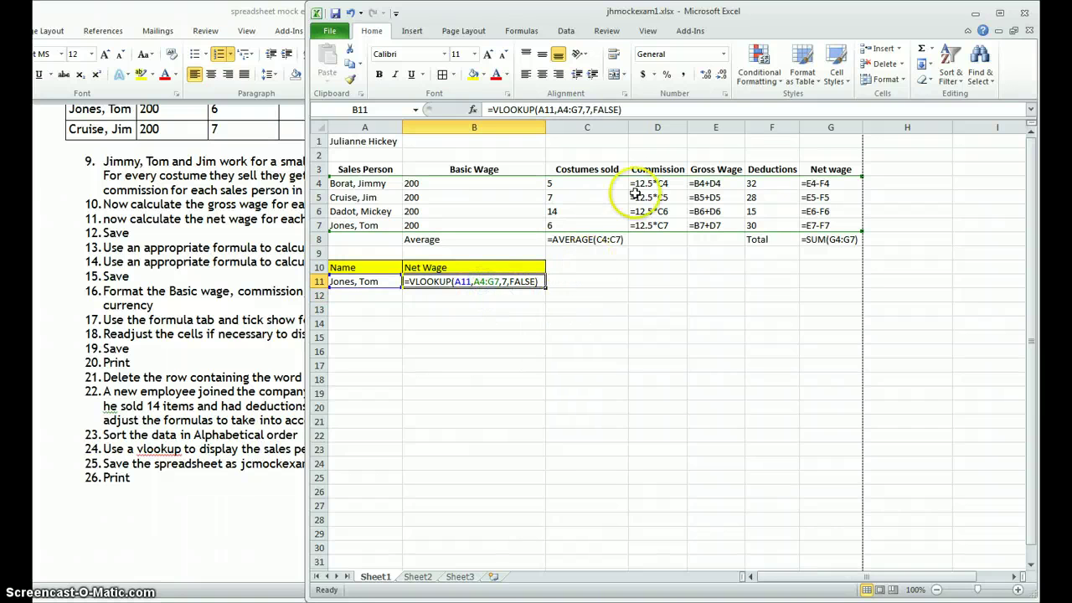
left_click(523, 32)
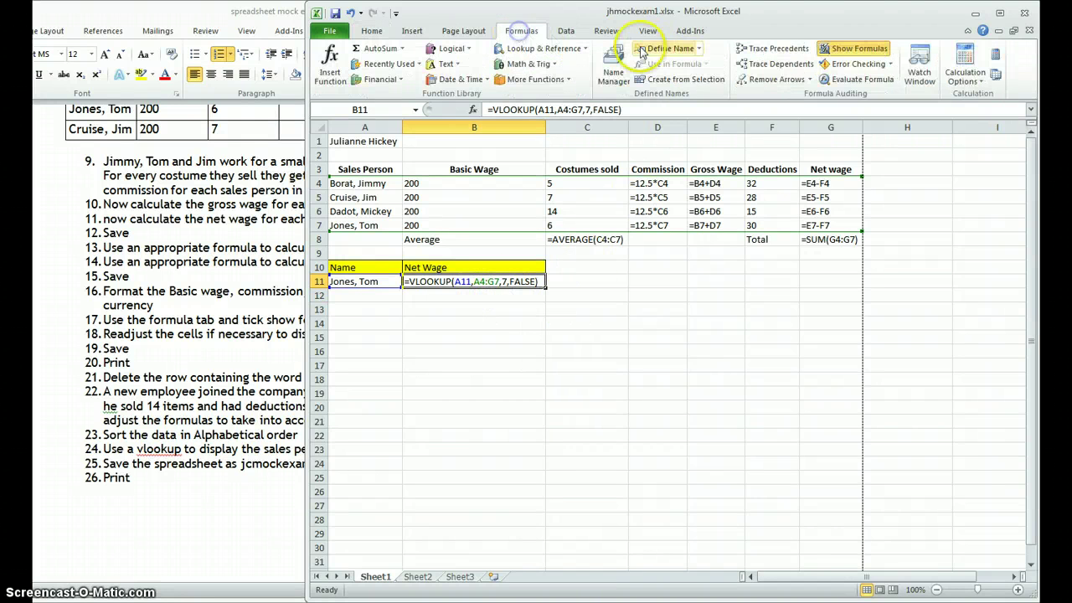
left_click(863, 50)
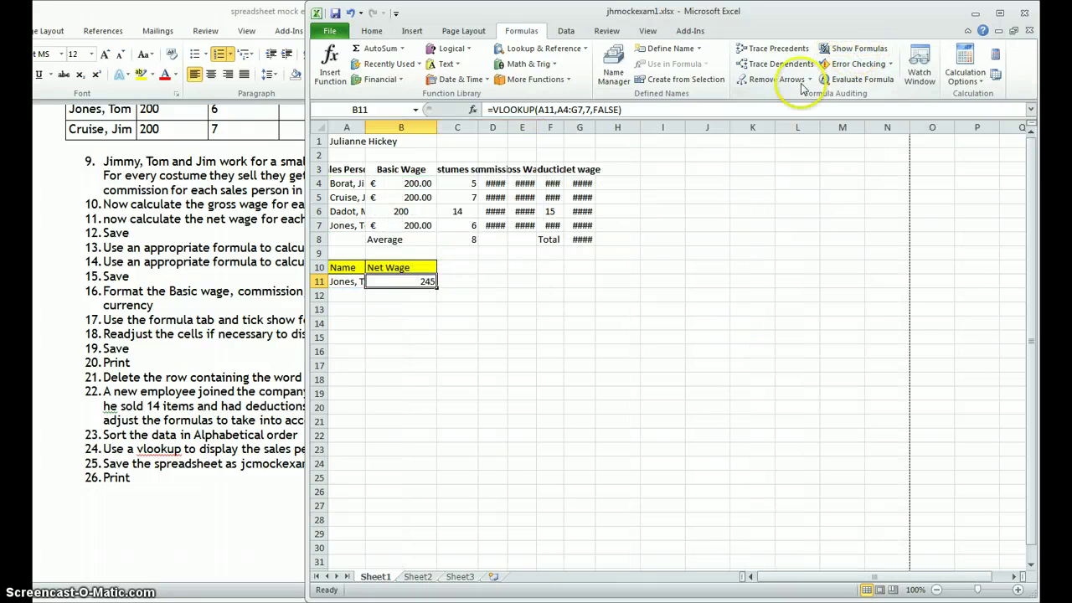
left_click(557, 323)
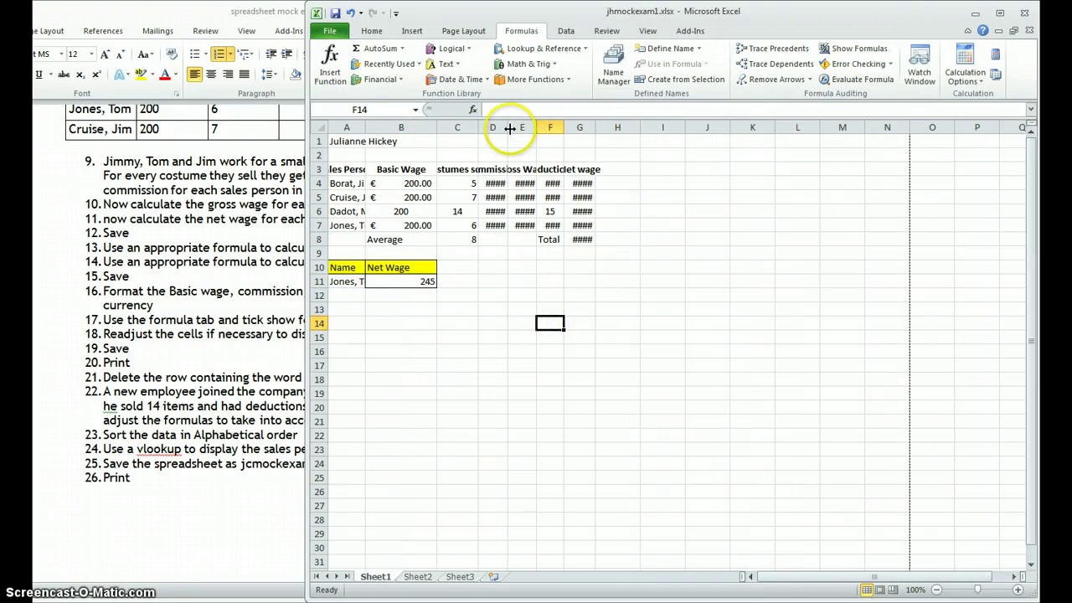
Step: AutoFit columns D–H and A, then confirm B11's 245 matches G7
left_click_drag(501, 127, 599, 137)
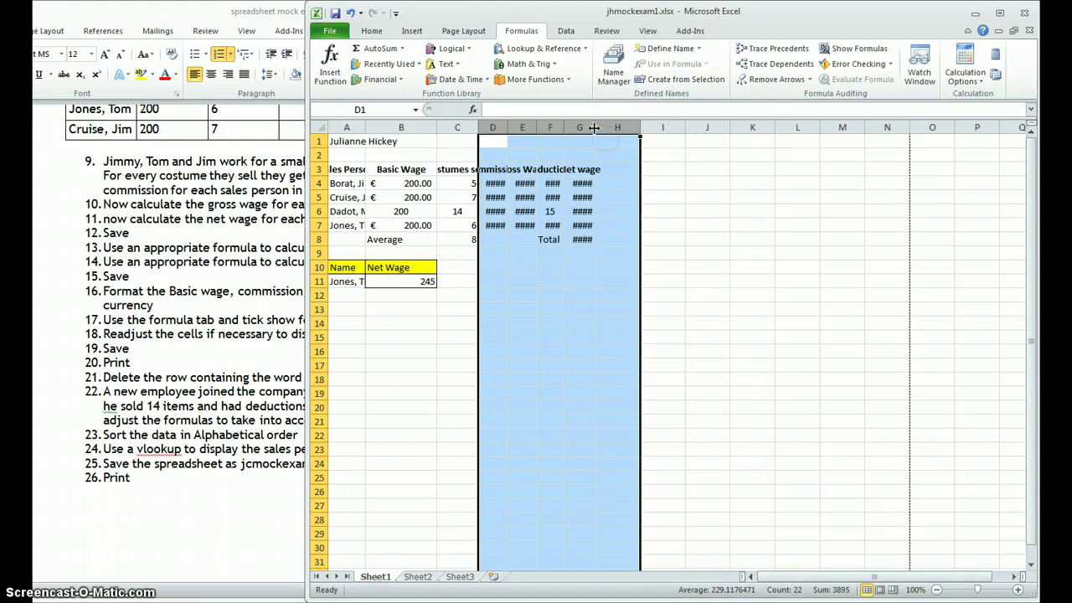
double_click(593, 127)
left_click(631, 308)
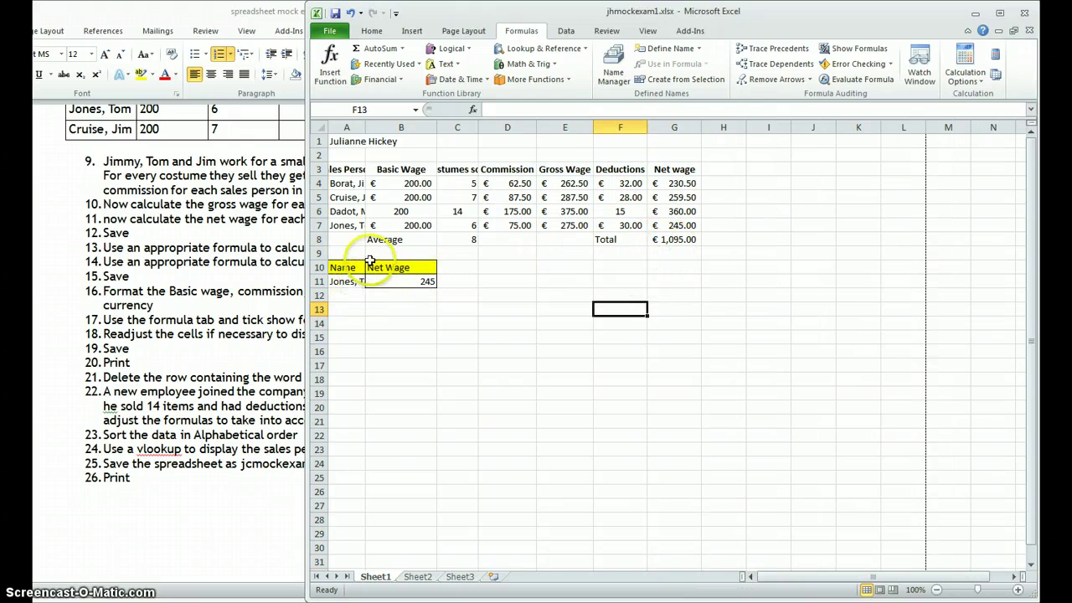
double_click(364, 126)
left_click(462, 282)
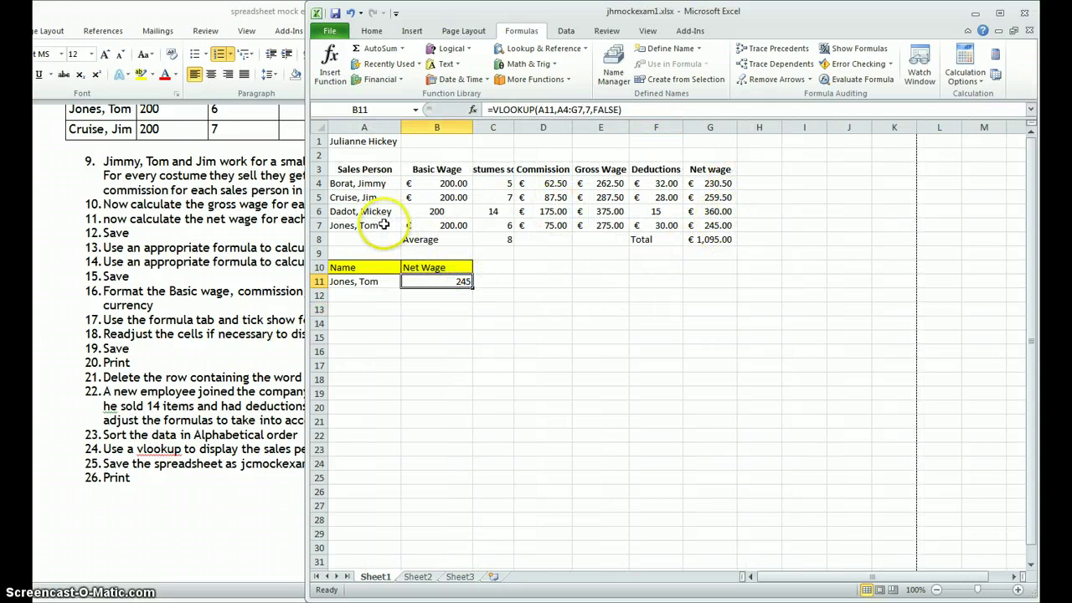
left_click(365, 224)
left_click(699, 226)
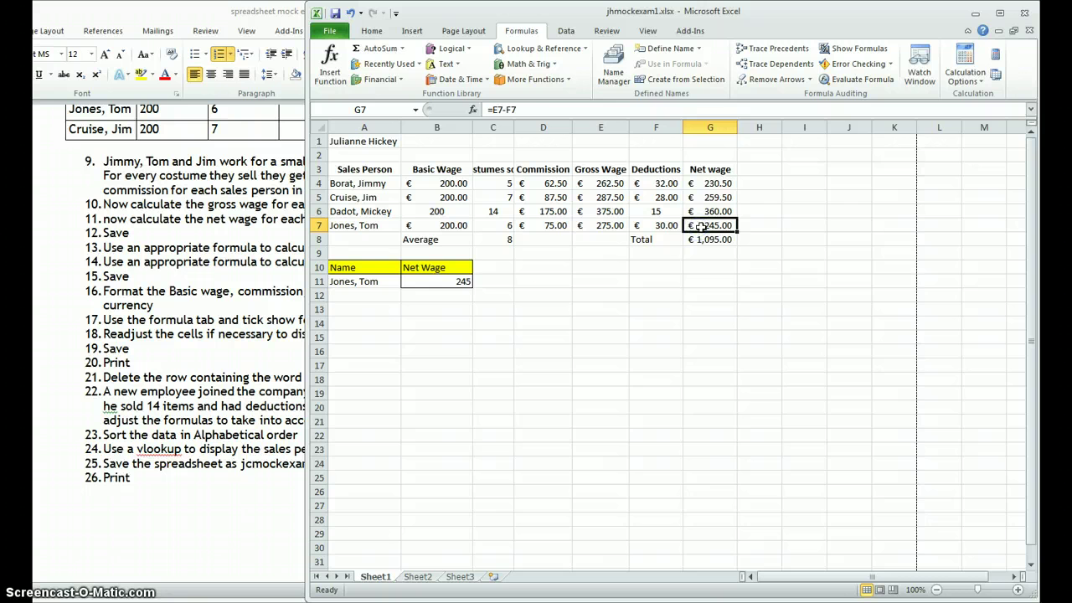
left_click(460, 279)
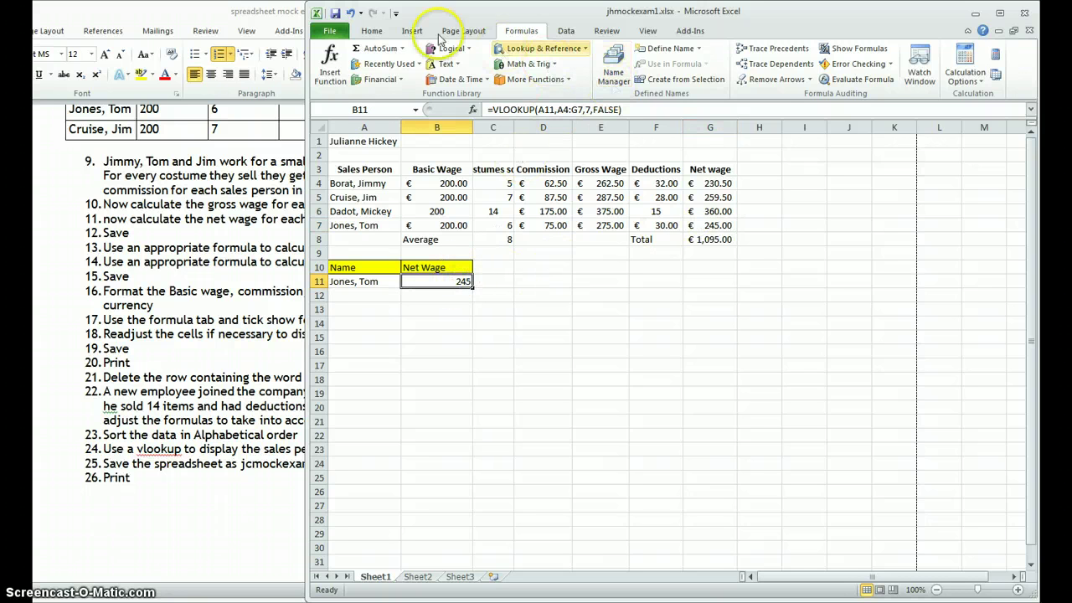
Step: Format B11 as currency with the euro symbol
left_click(371, 31)
left_click(662, 54)
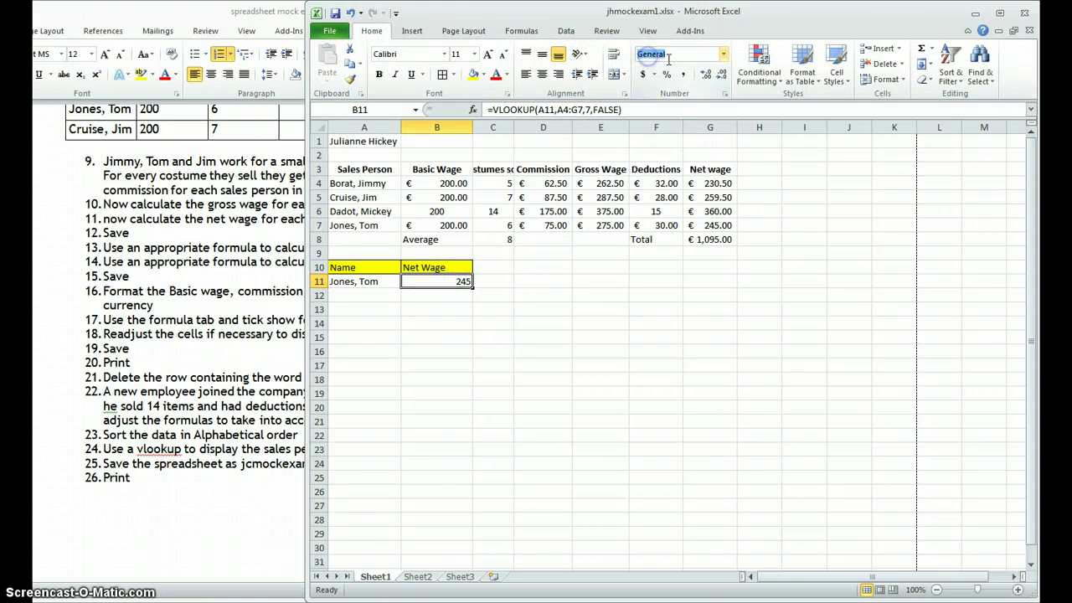
left_click(723, 54)
left_click(695, 142)
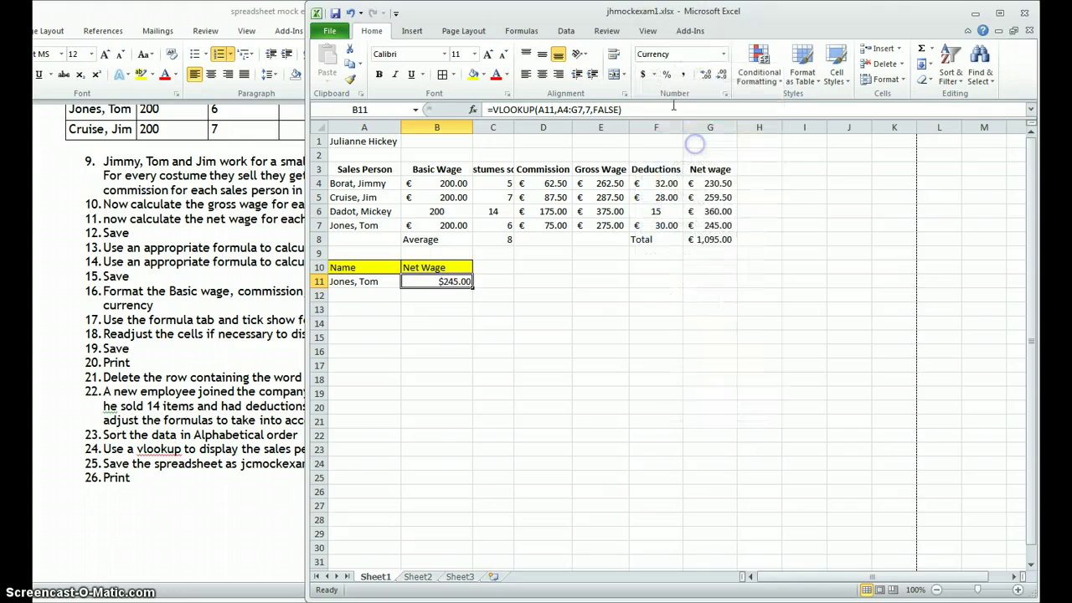
left_click(651, 74)
left_click(661, 122)
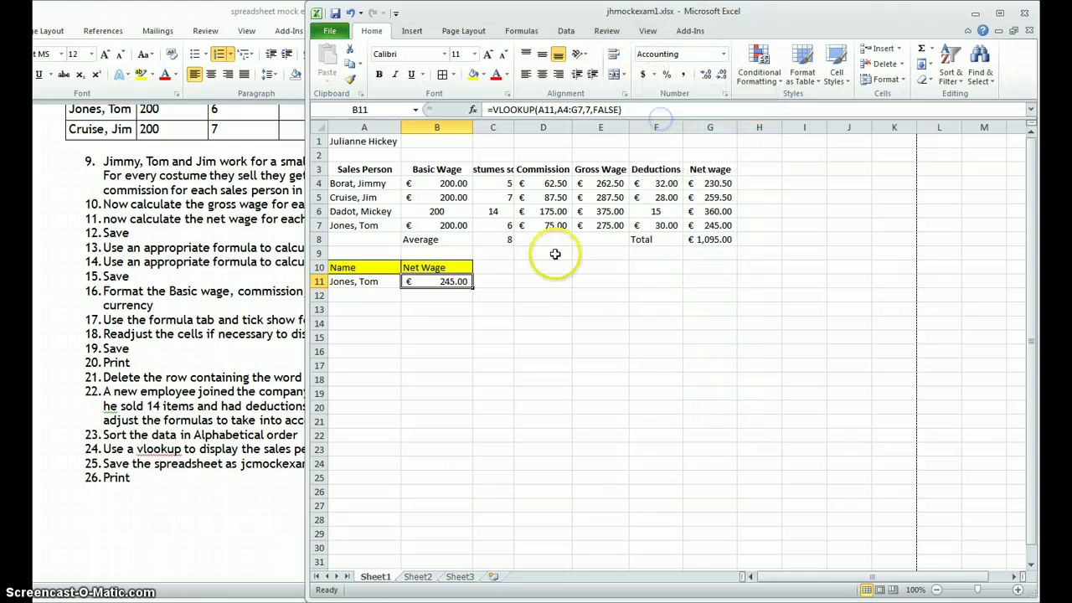
left_click(491, 323)
left_click(381, 281)
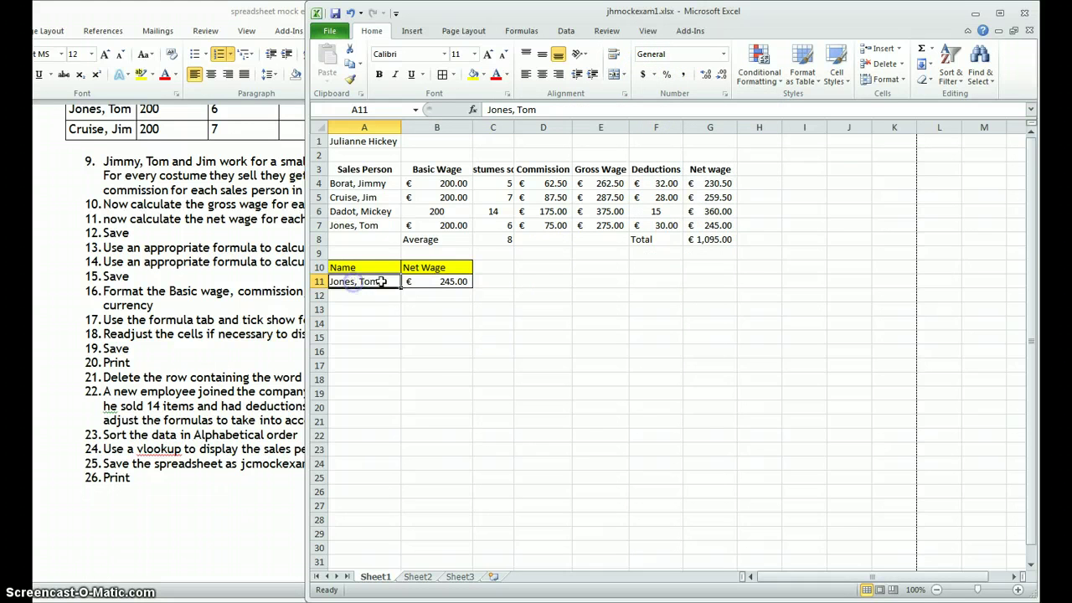
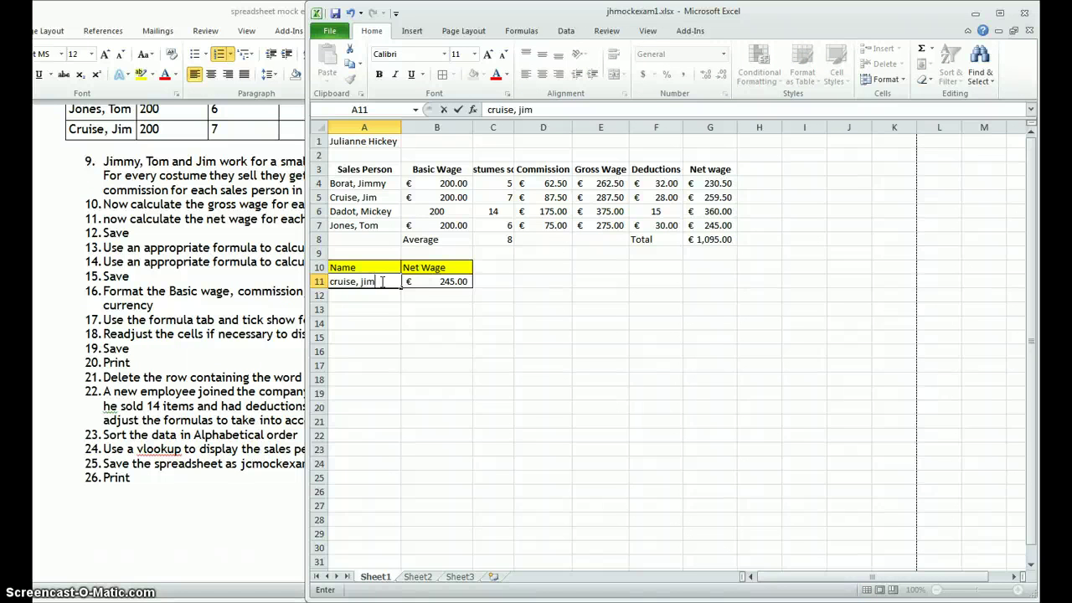
key("Return")
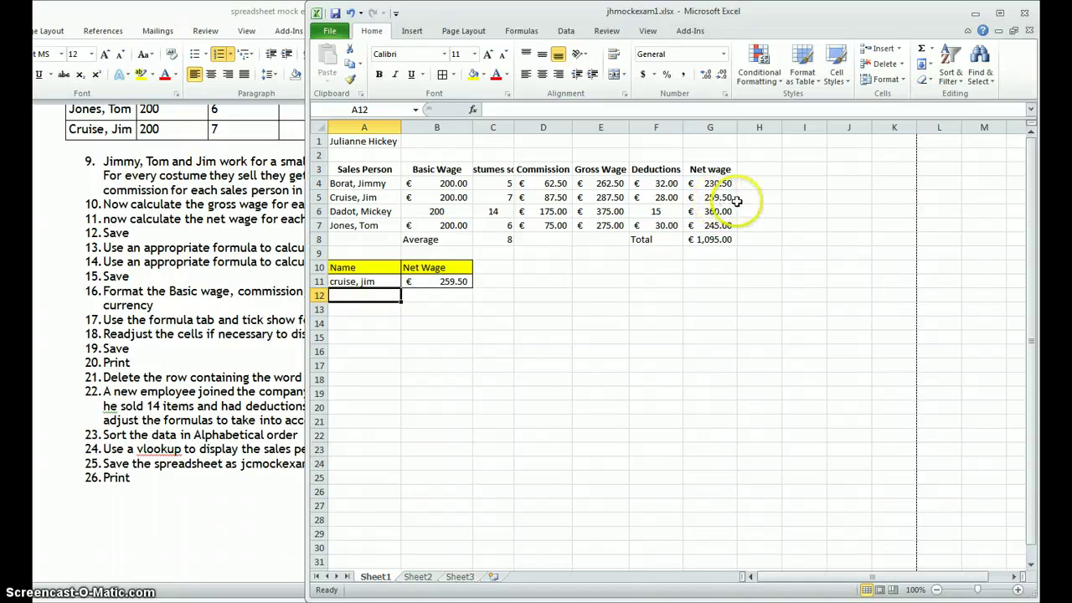
left_click(437, 323)
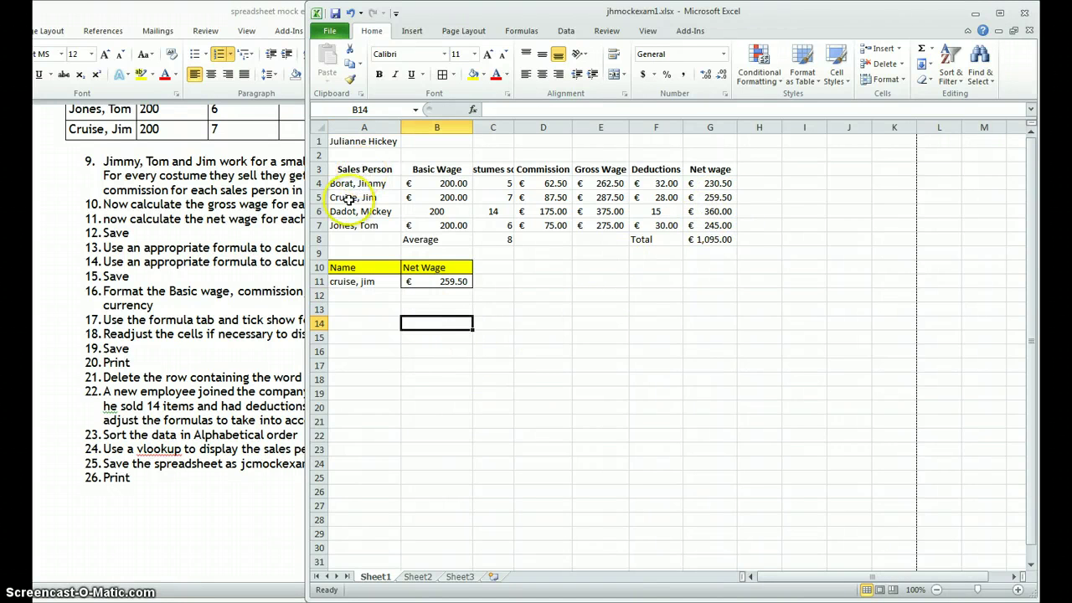
left_click(227, 486)
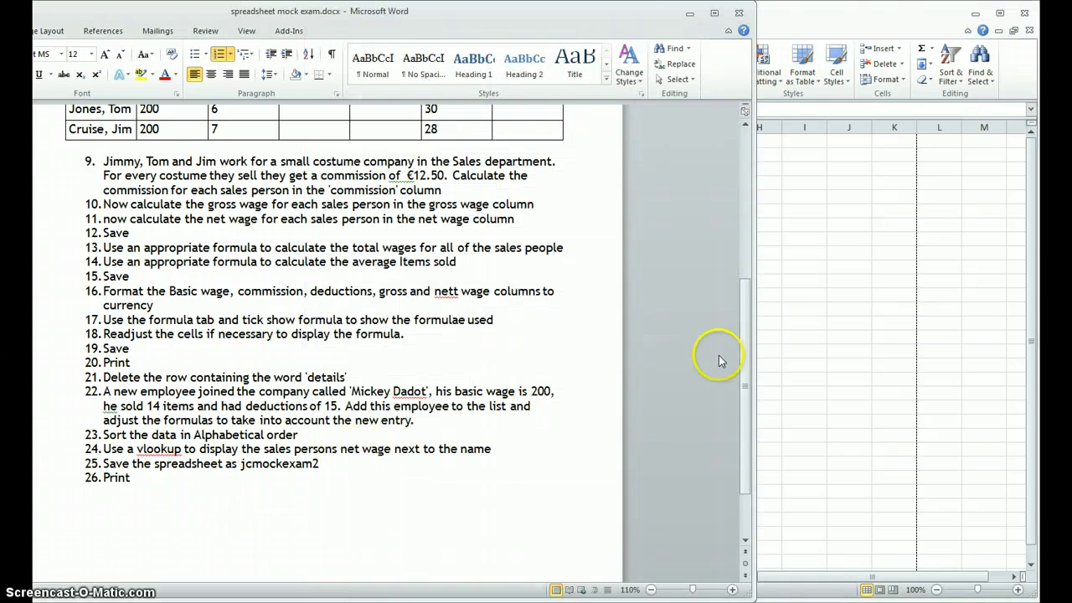
Step: Turn Show Formulas back on in the Excel wage sheet
left_click(808, 271)
left_click(521, 31)
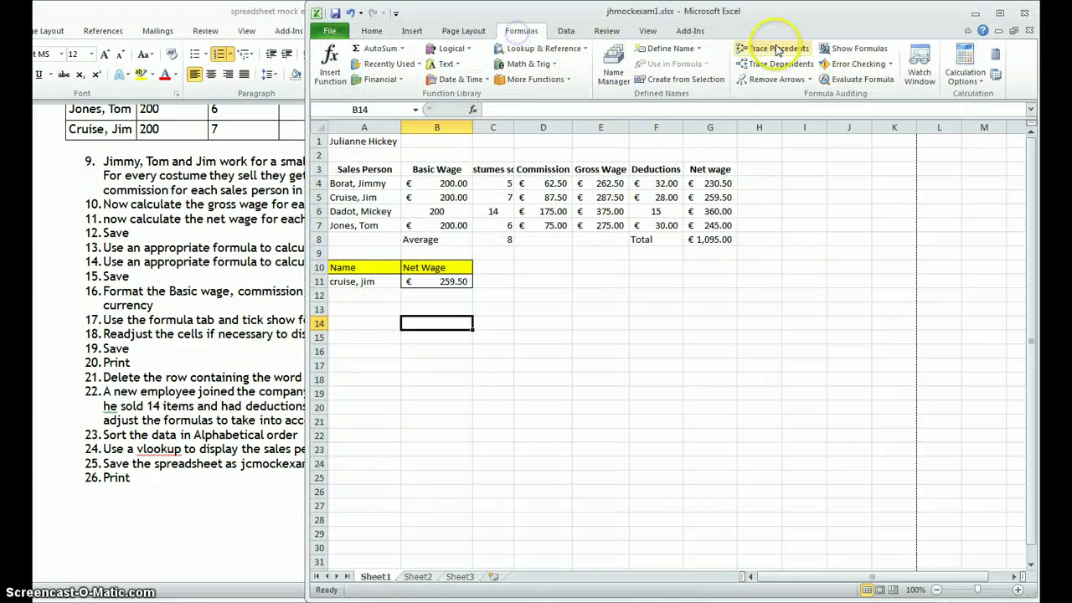
left_click(855, 49)
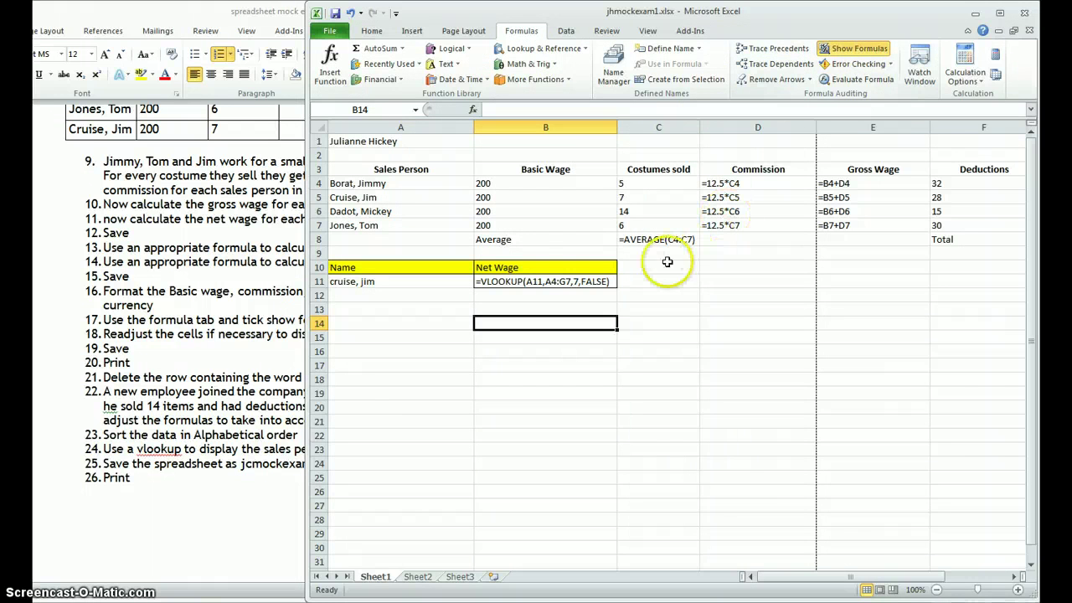
left_click_drag(616, 127, 616, 129)
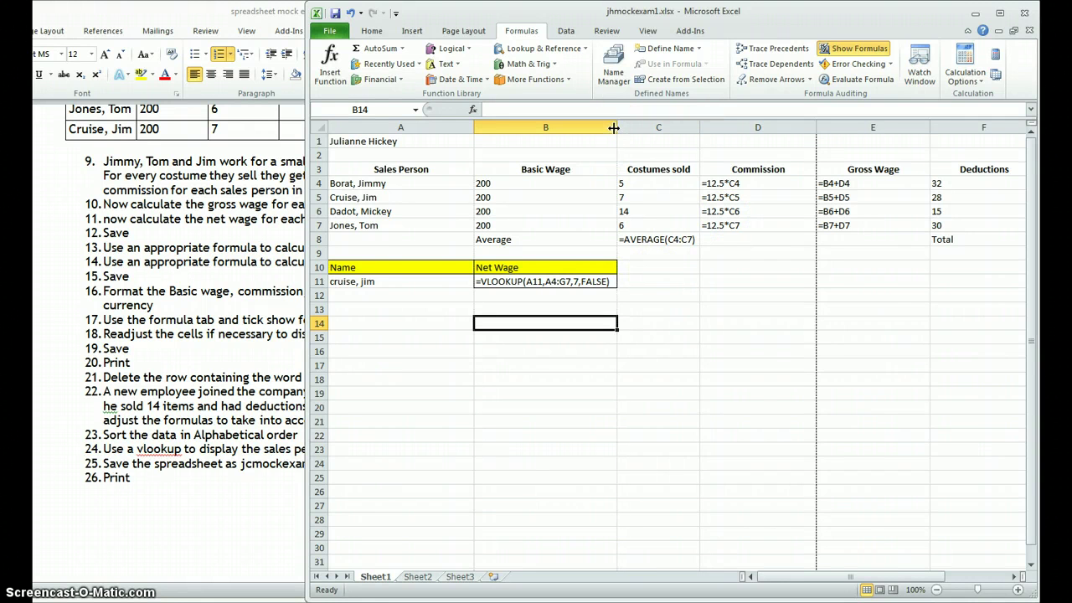
Step: AutoFit columns D, E, F, G, B and A to fit the formula text
double_click(817, 127)
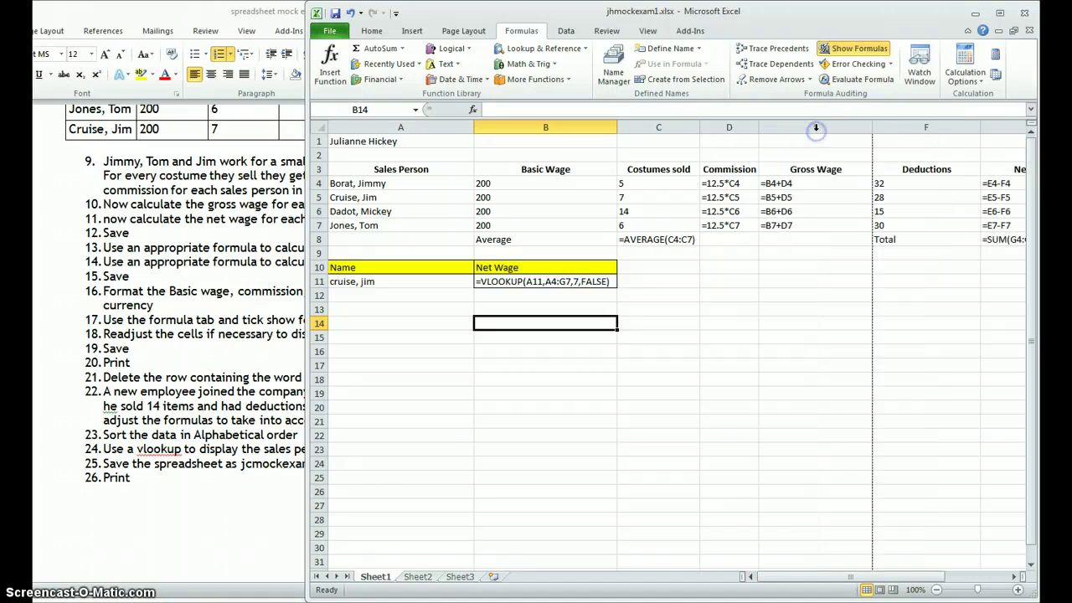
left_click(815, 127)
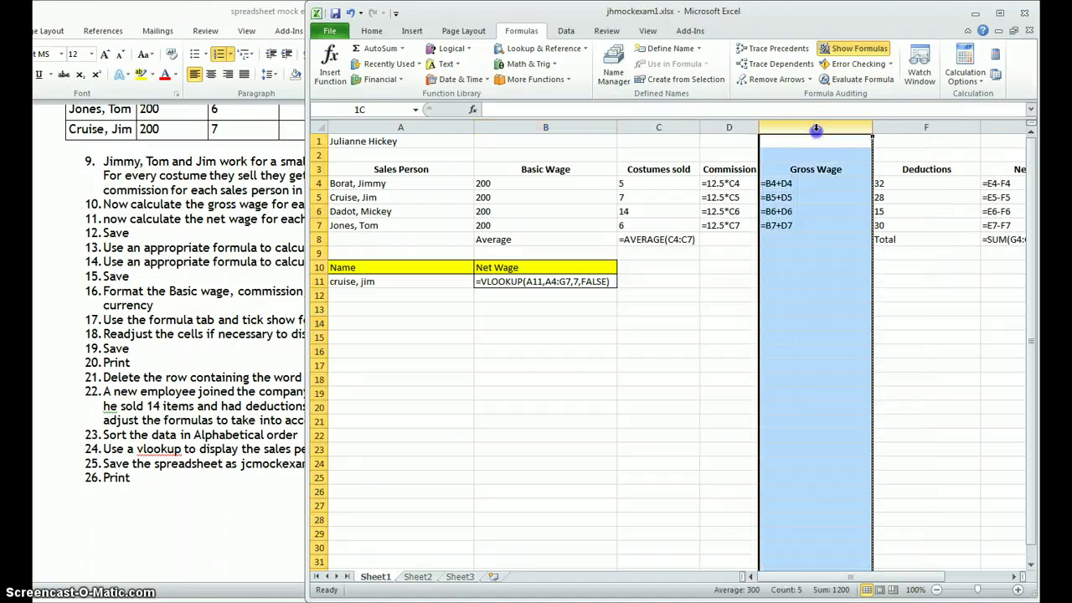
double_click(872, 127)
double_click(924, 127)
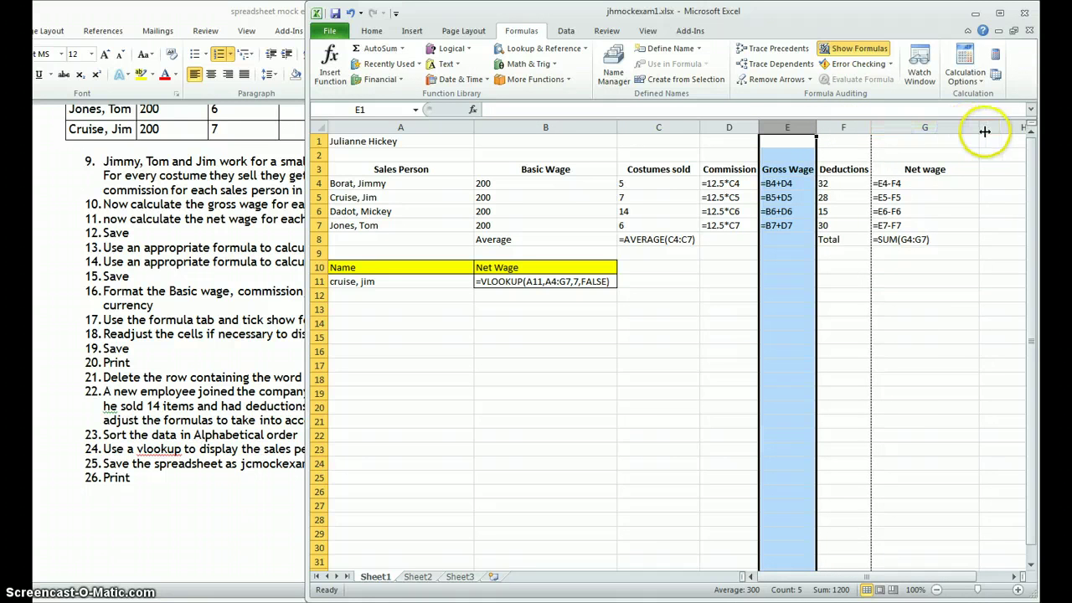
double_click(984, 131)
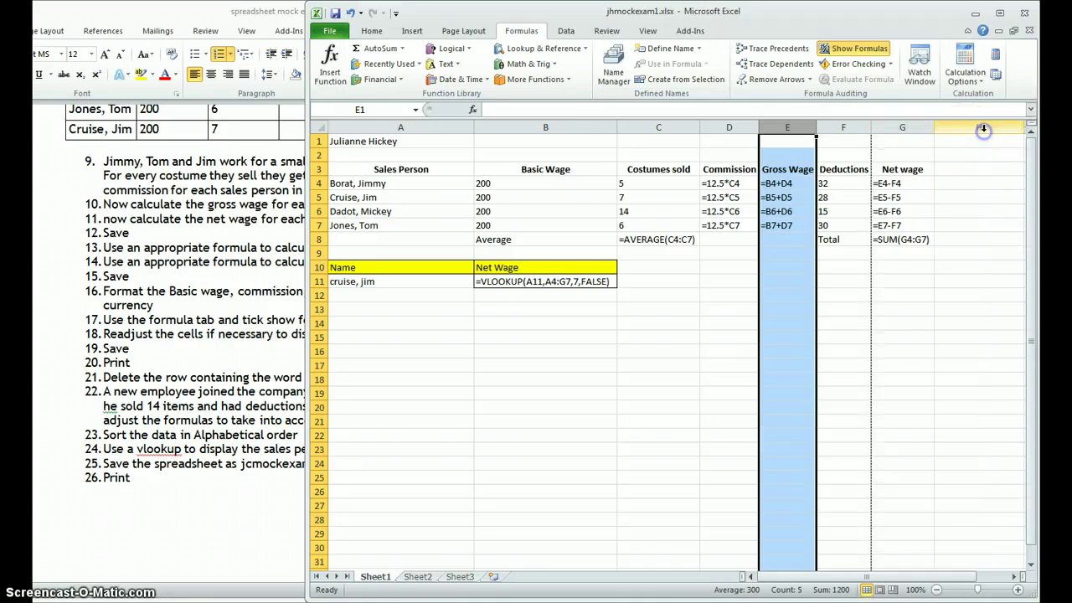
double_click(618, 128)
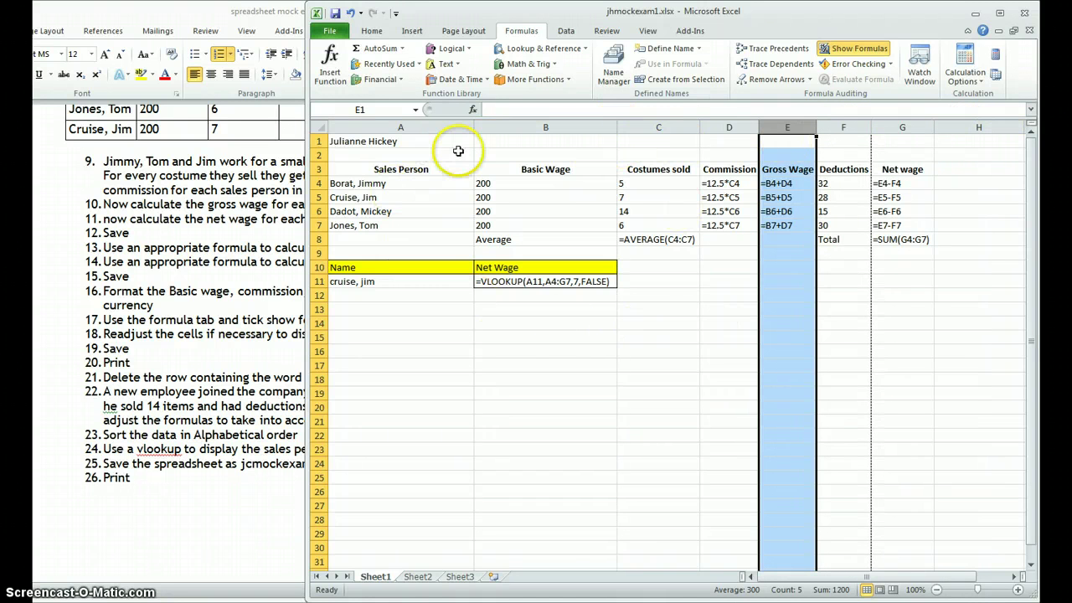
double_click(474, 128)
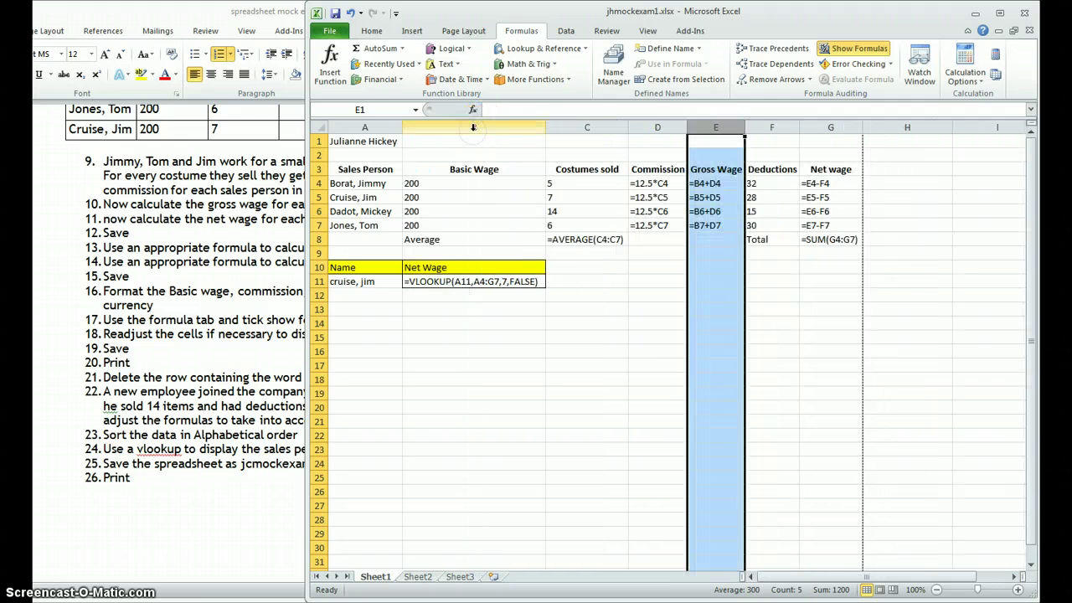
left_click(502, 352)
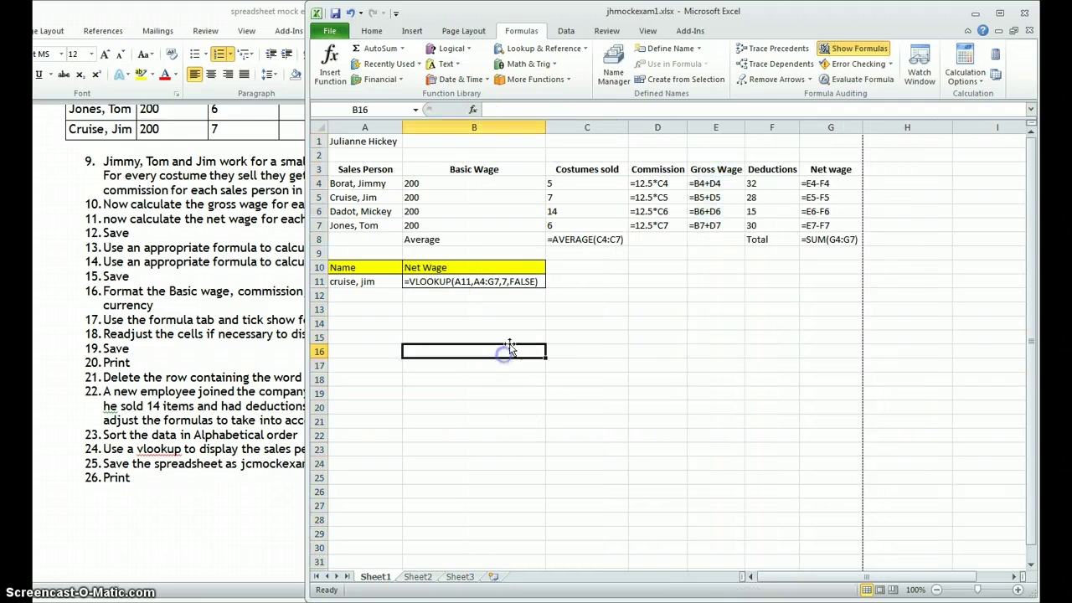
Step: Check the print preview, then save the workbook as jhmockexam2.xlsx
left_click(323, 34)
left_click(335, 214)
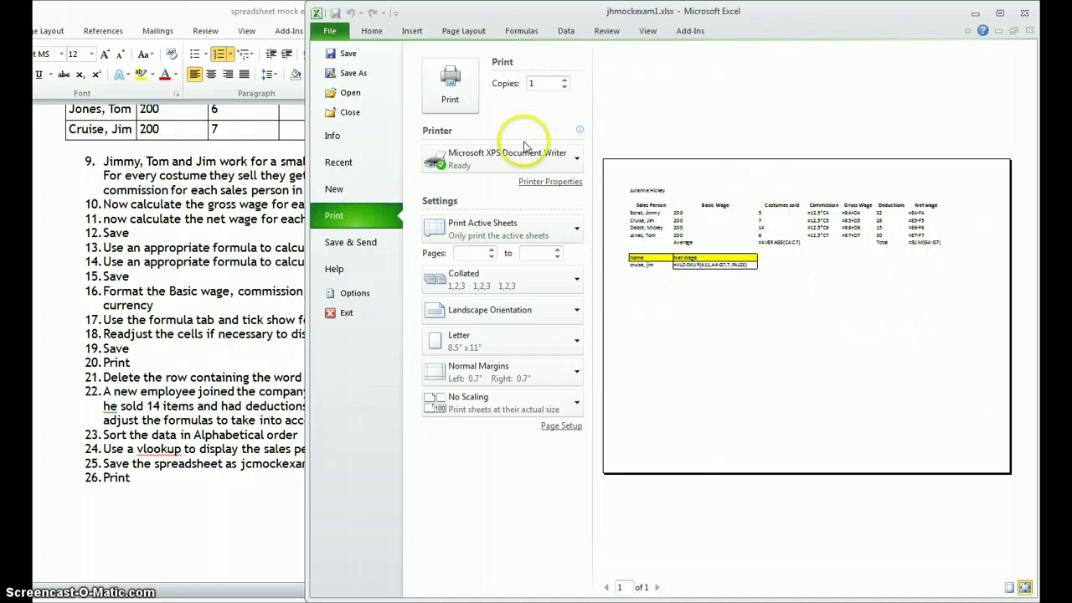
left_click(339, 38)
left_click(352, 73)
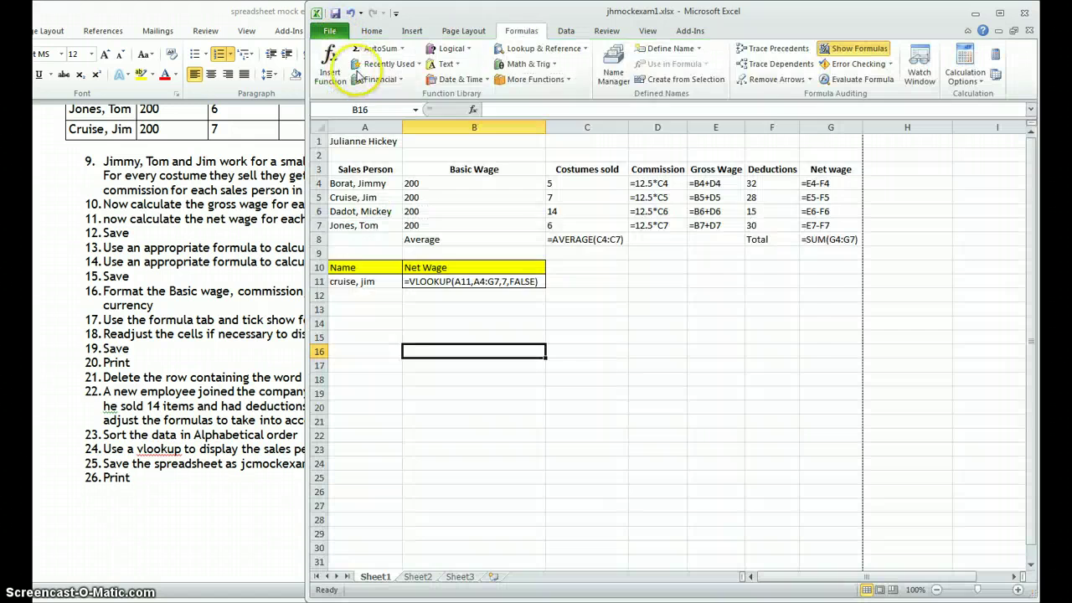
left_click(459, 239)
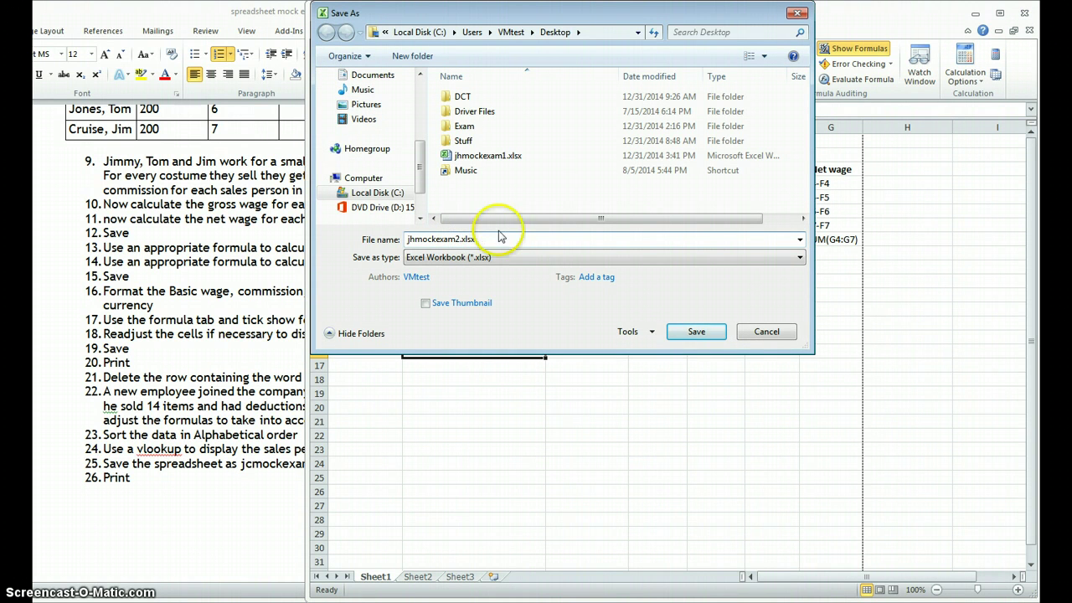
left_click(694, 330)
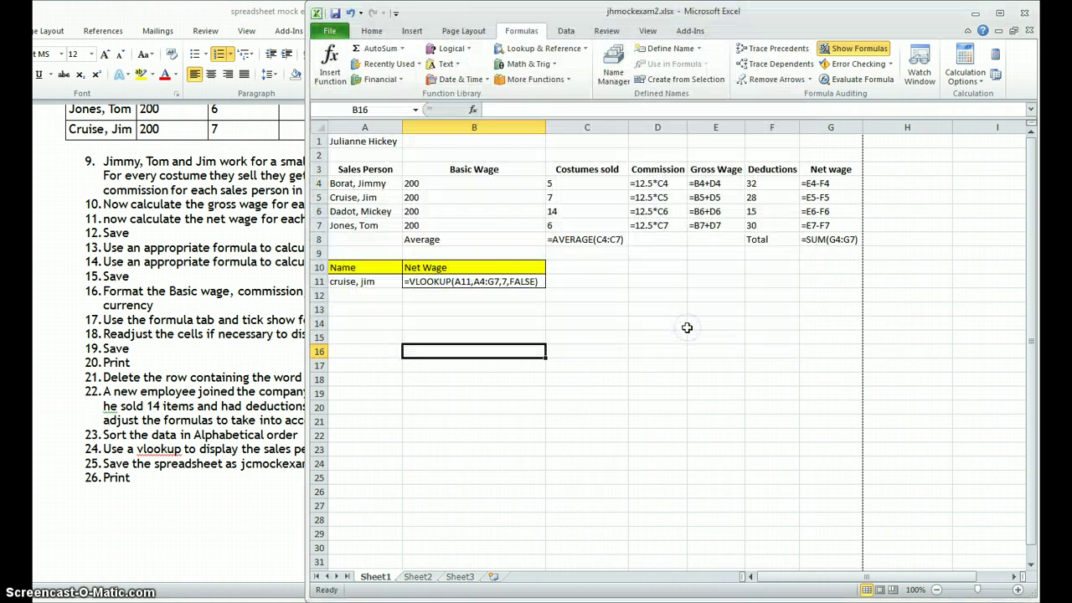
Step: Export the workbook as a PDF named jhmockexam2.pdf
left_click(328, 31)
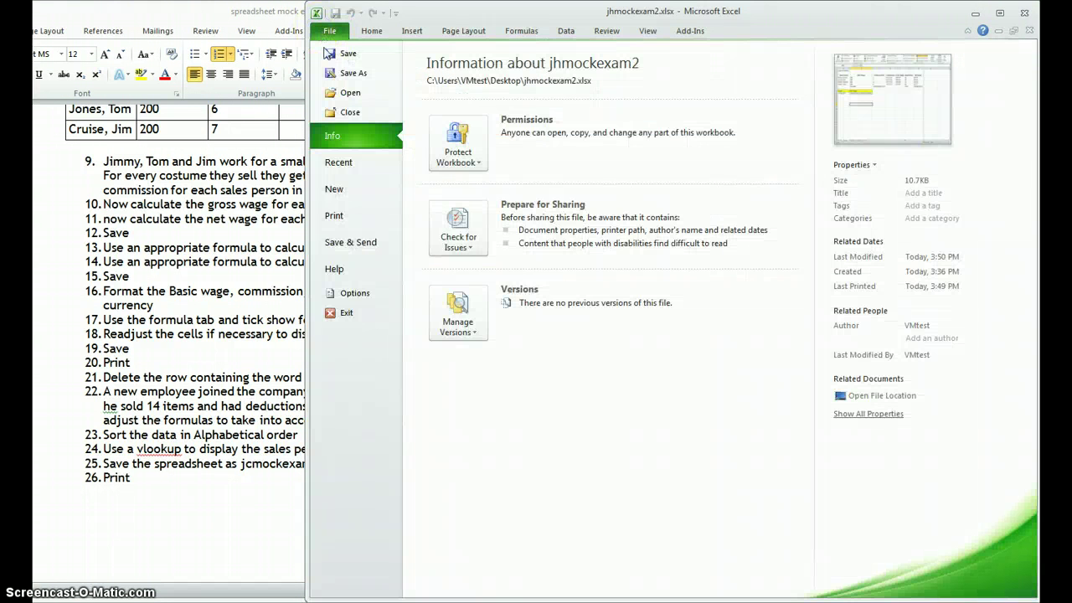
left_click(352, 73)
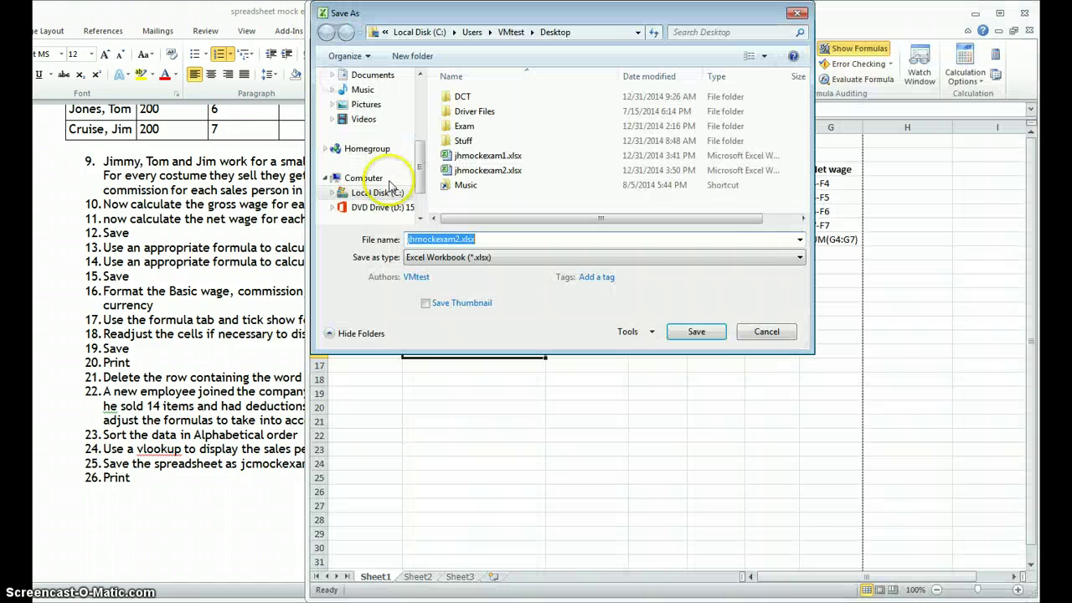
left_click(478, 258)
left_click(466, 519)
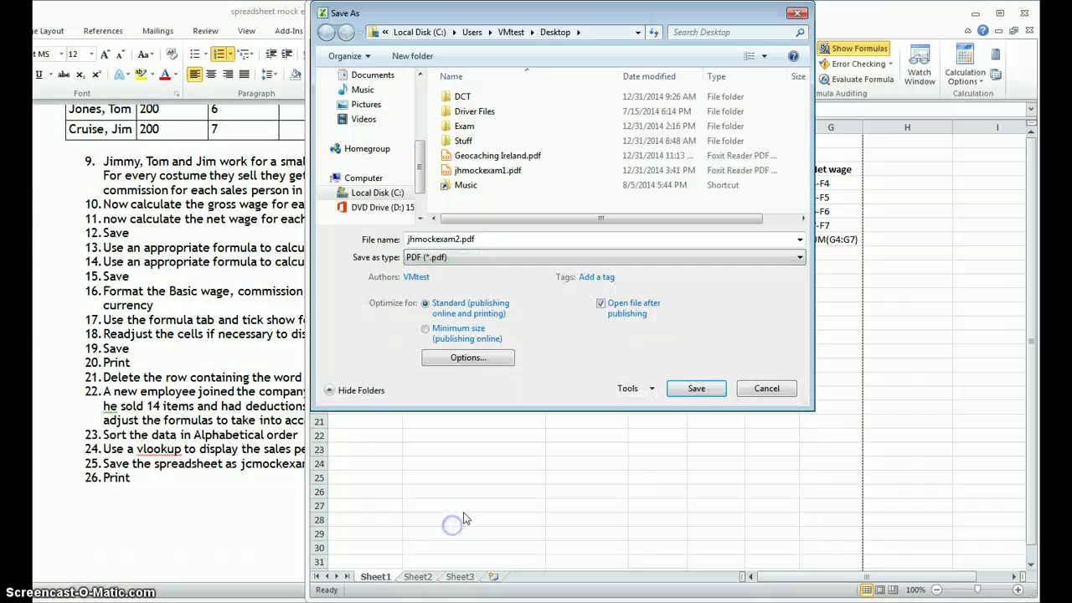
left_click(725, 389)
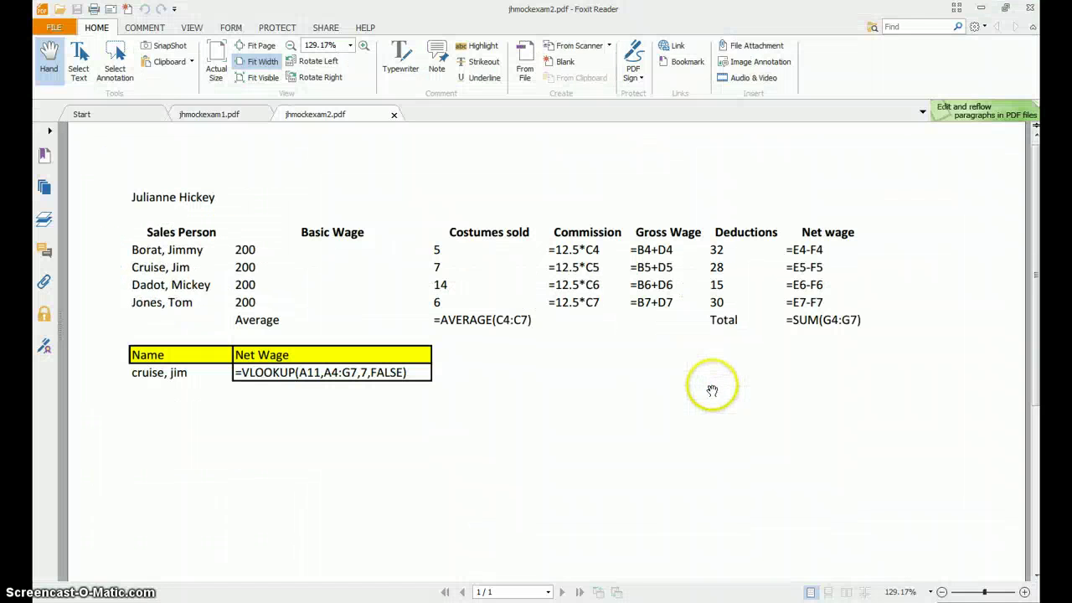
Step: Compare jhmockexam1.pdf with jhmockexam2.pdf, ending on jhmockexam2's formula sheet
left_click(216, 115)
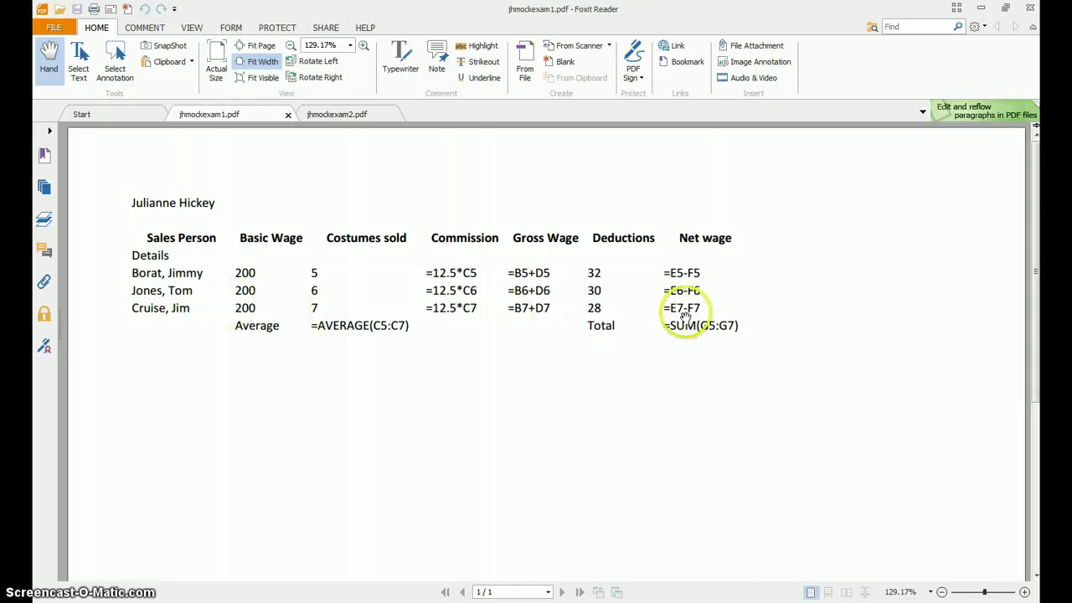
left_click(344, 115)
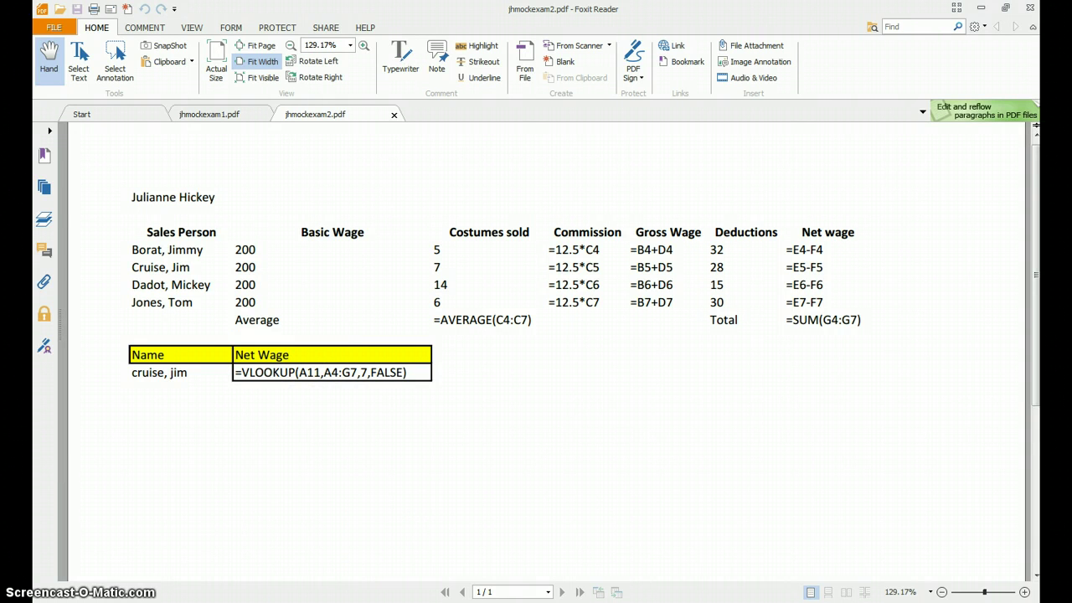
mouse_move(225, 602)
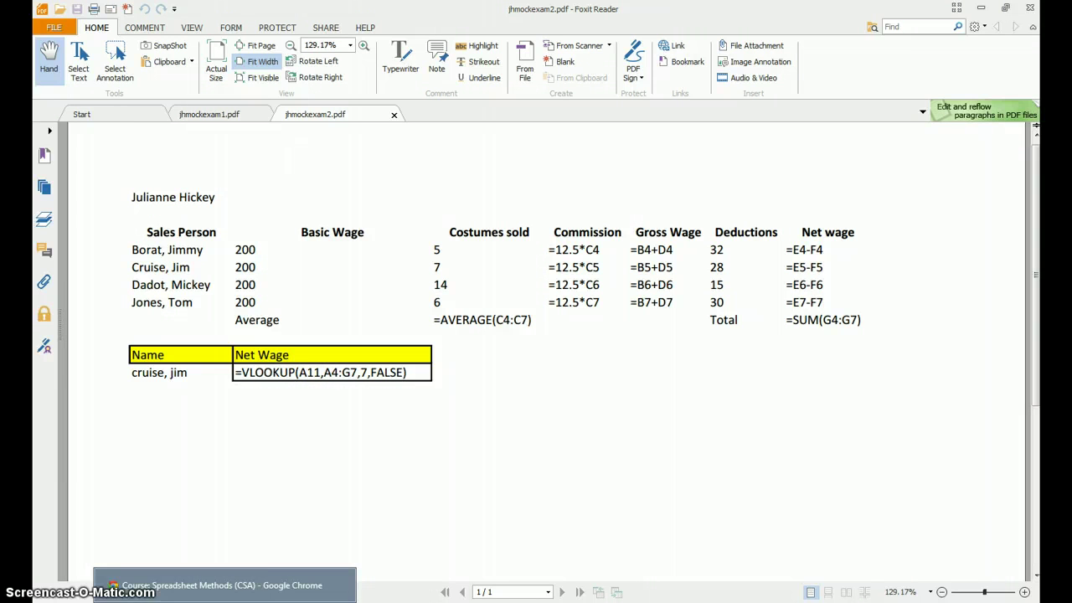